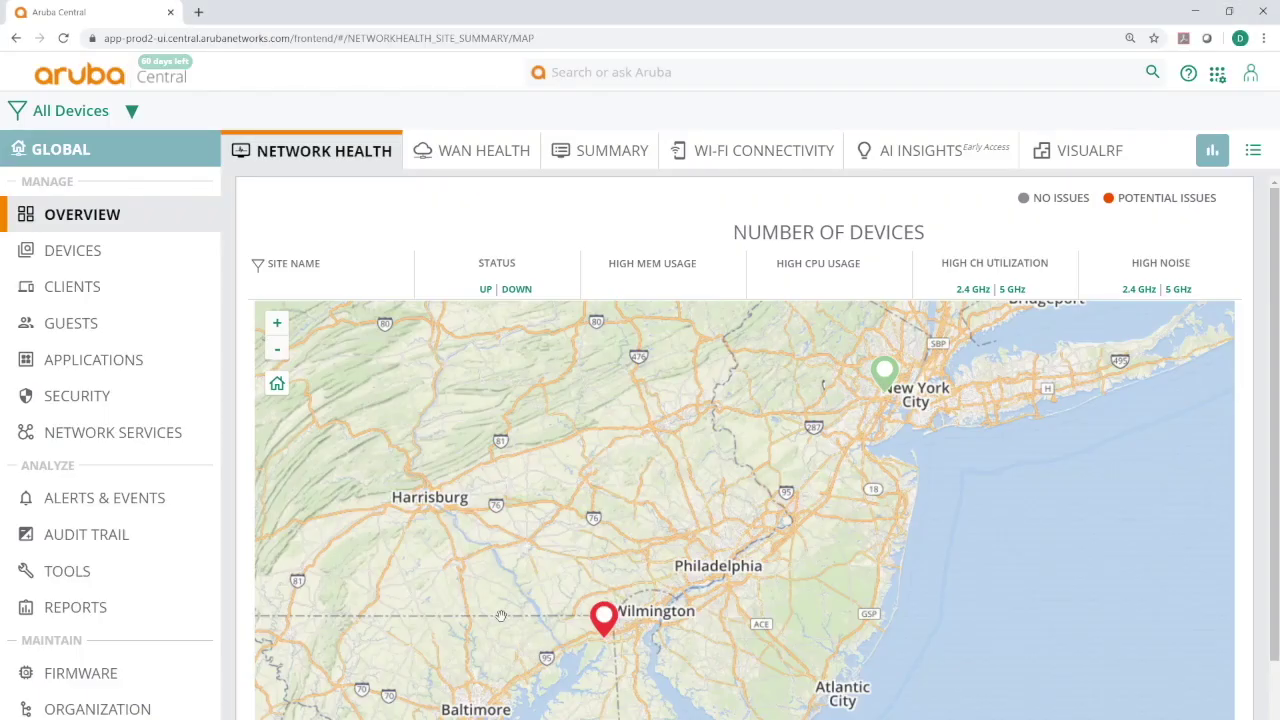
# - Start a new group named GoPro in the organization settings and make it a template group for switches
pyautogui.click(135, 706)
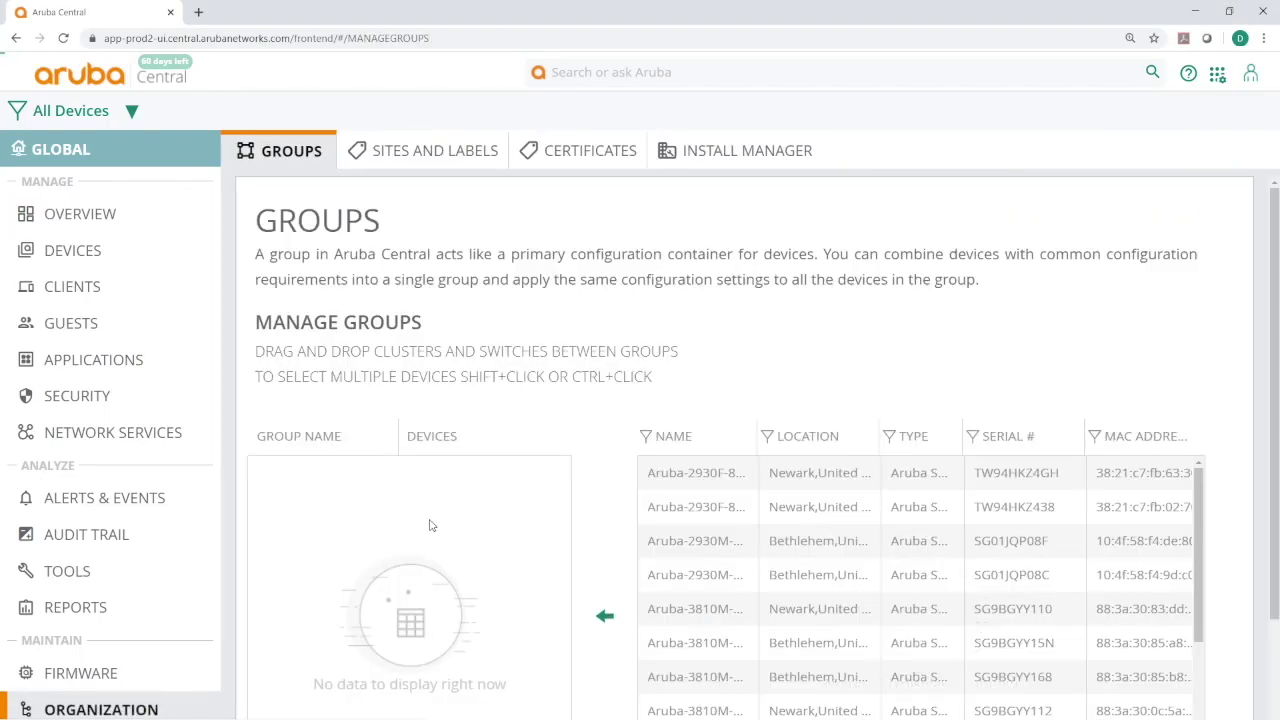
pyautogui.scroll(-2, 580, 425)
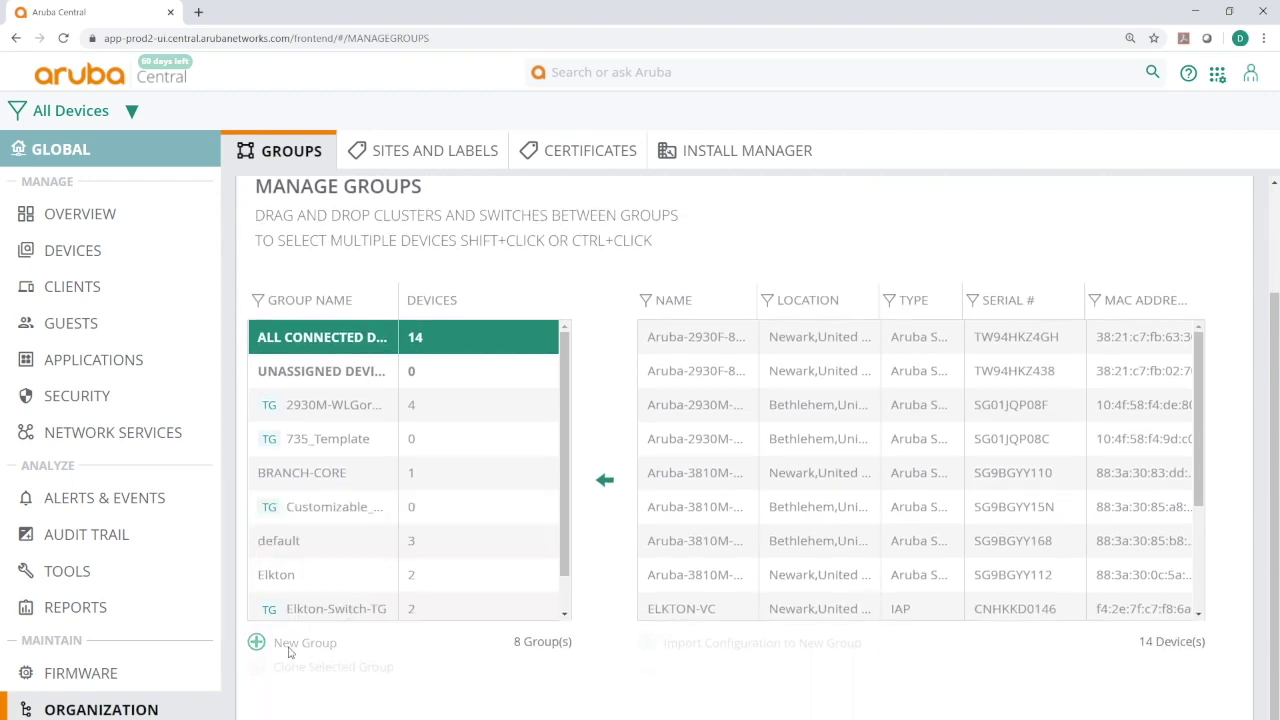
pyautogui.click(256, 642)
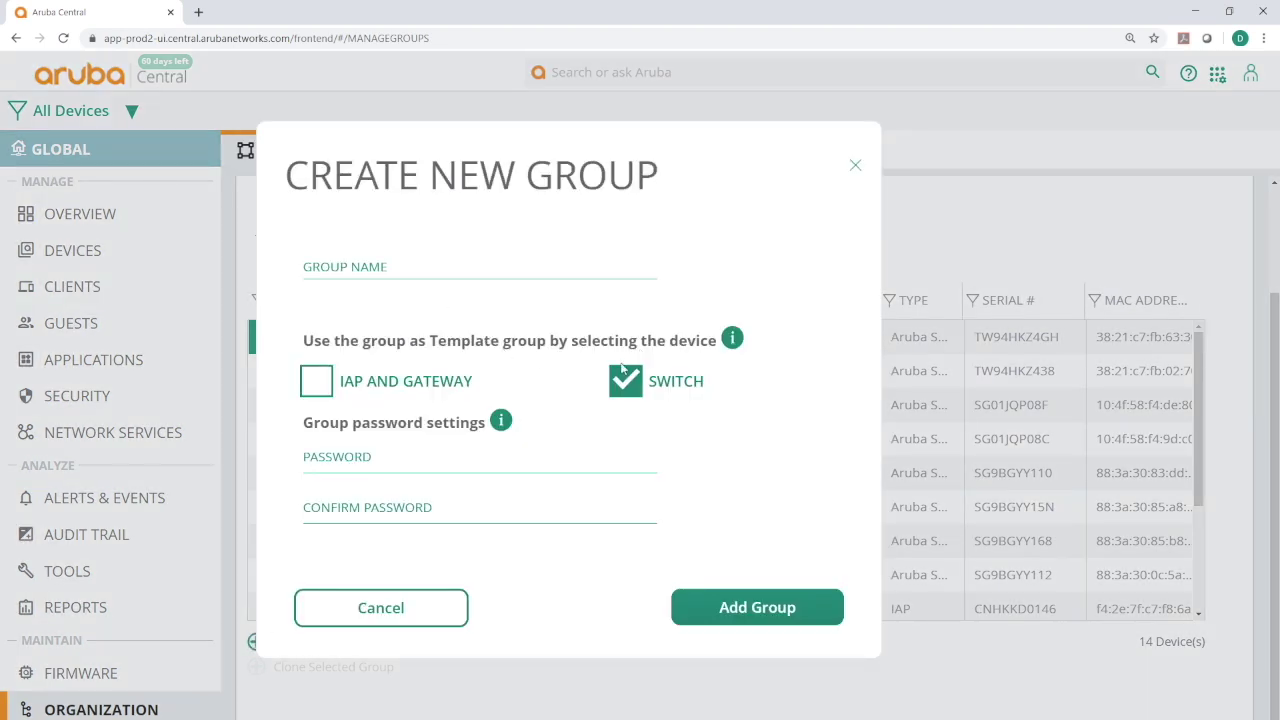
pyautogui.click(388, 274)
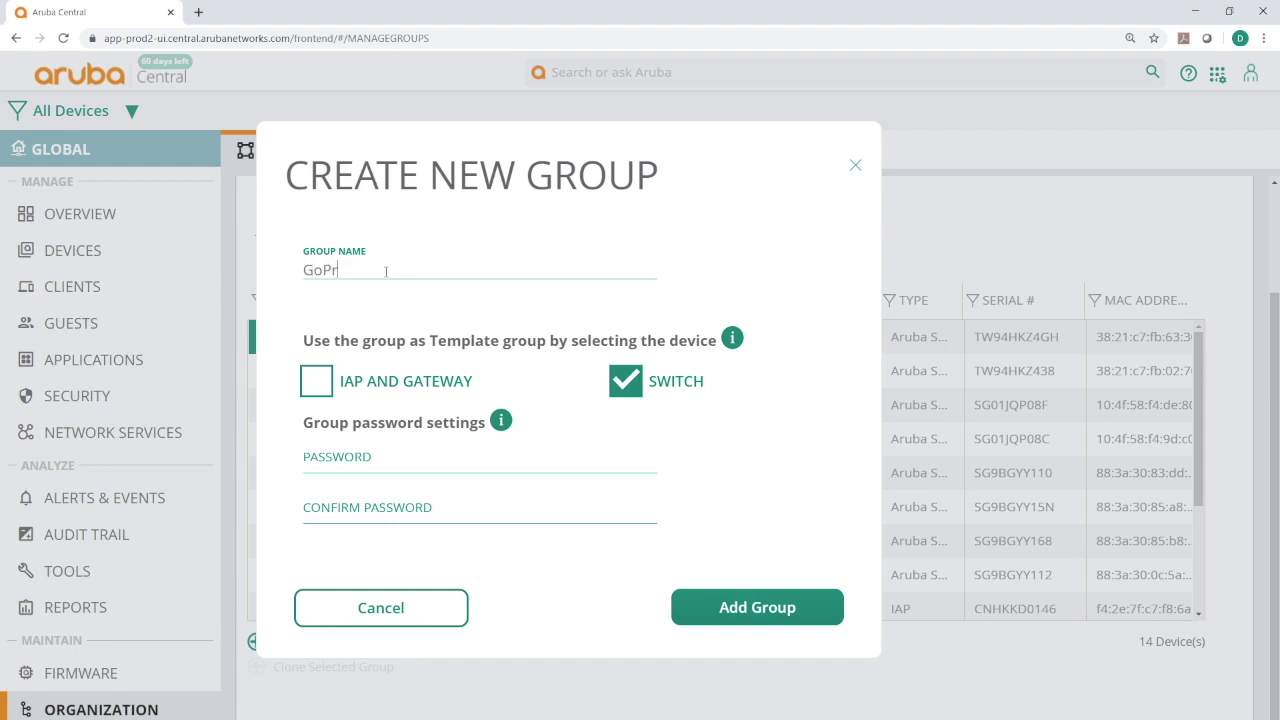
# - Enter and confirm the password for the GoPro group and add the group
pyautogui.click(416, 465)
pyautogui.write('a••••')
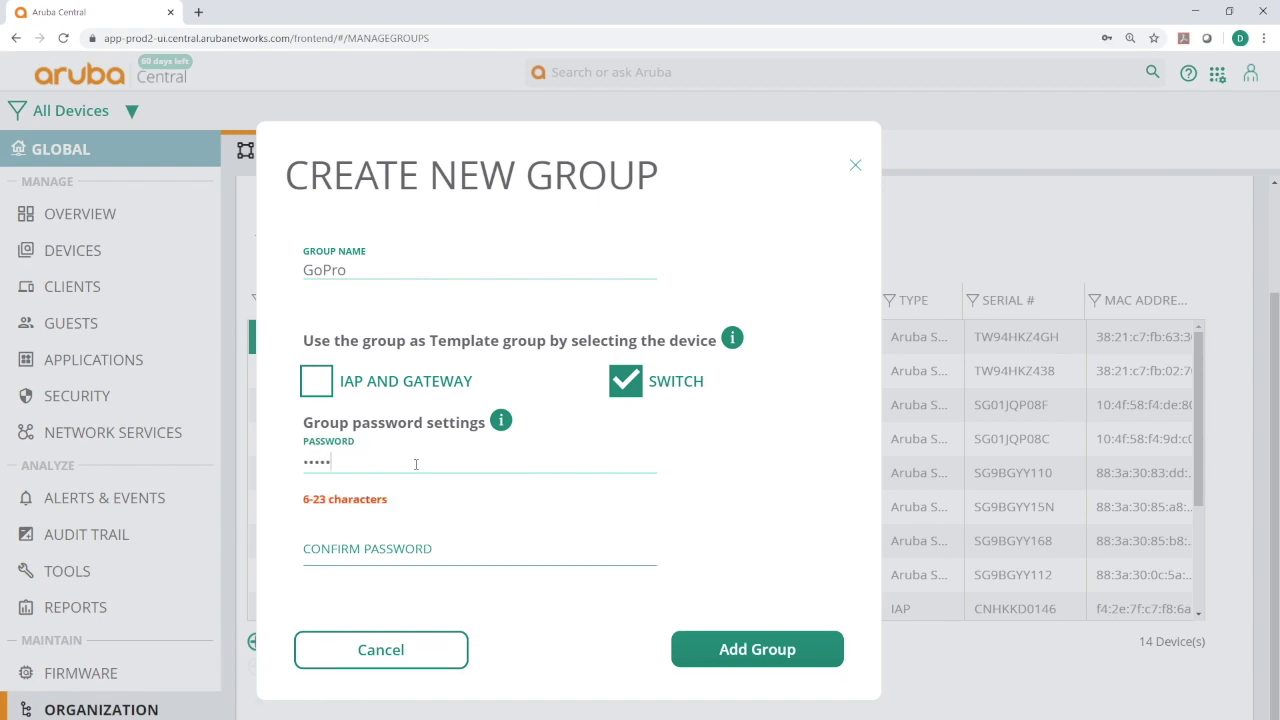
pyautogui.write('•••')
pyautogui.press('Tab')
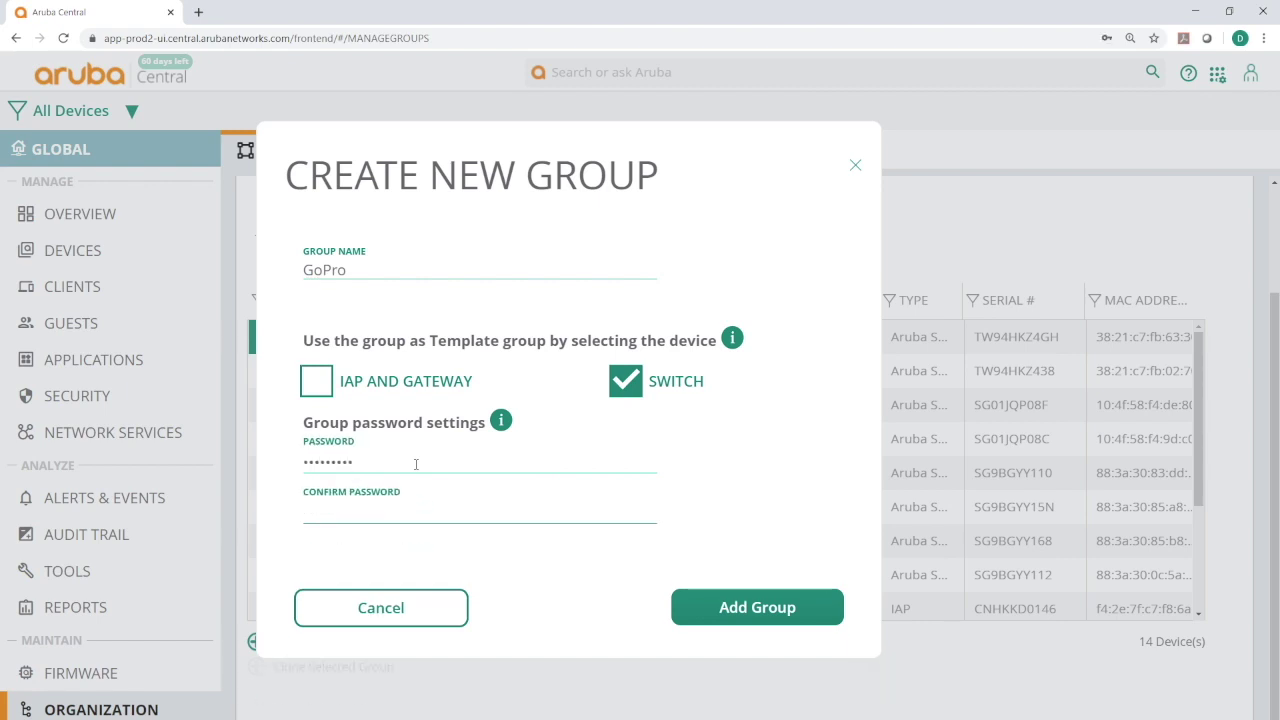
pyautogui.write('••••••••••')
pyautogui.doubleClick(398, 458)
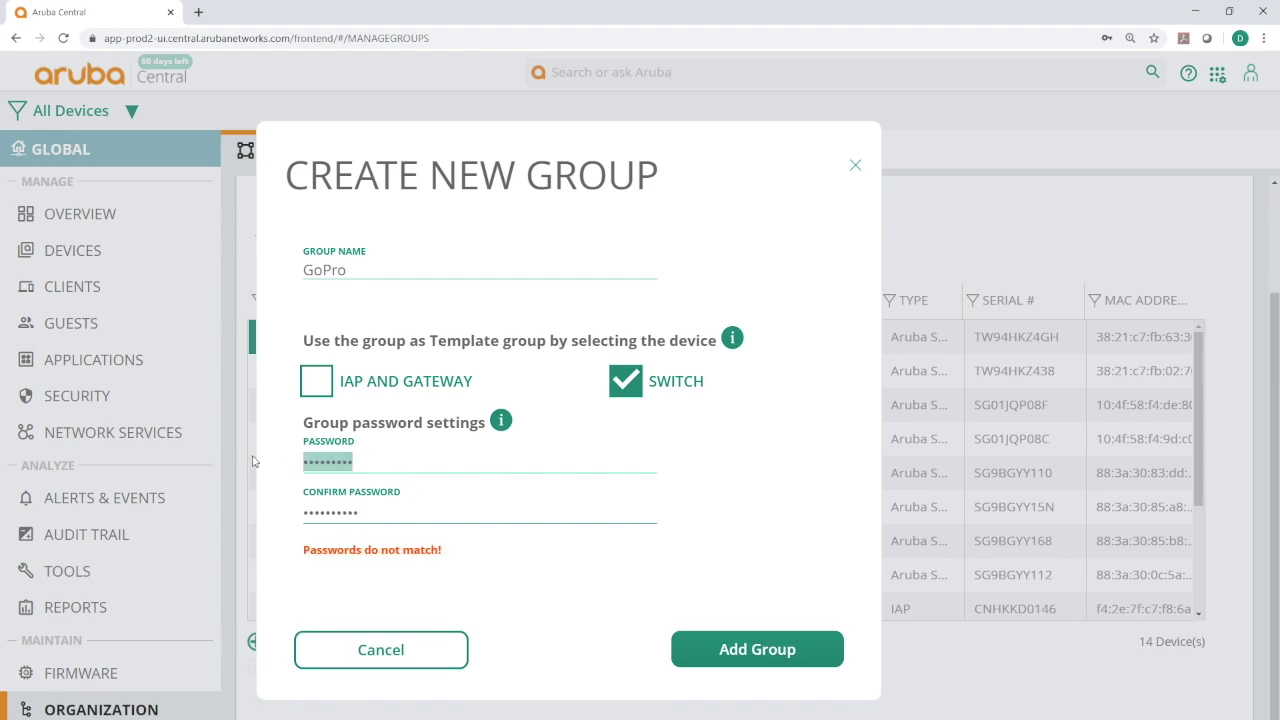
pyautogui.write('•••••••')
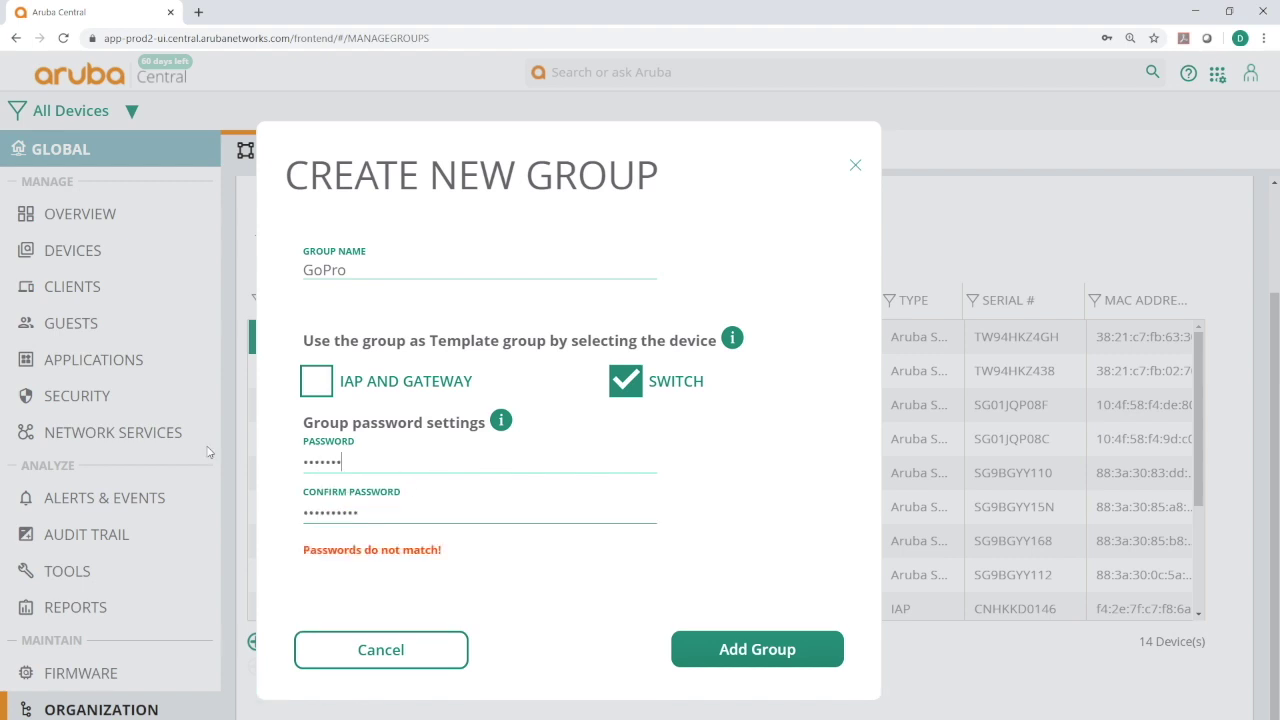
pyautogui.write('•')
pyautogui.press('Tab')
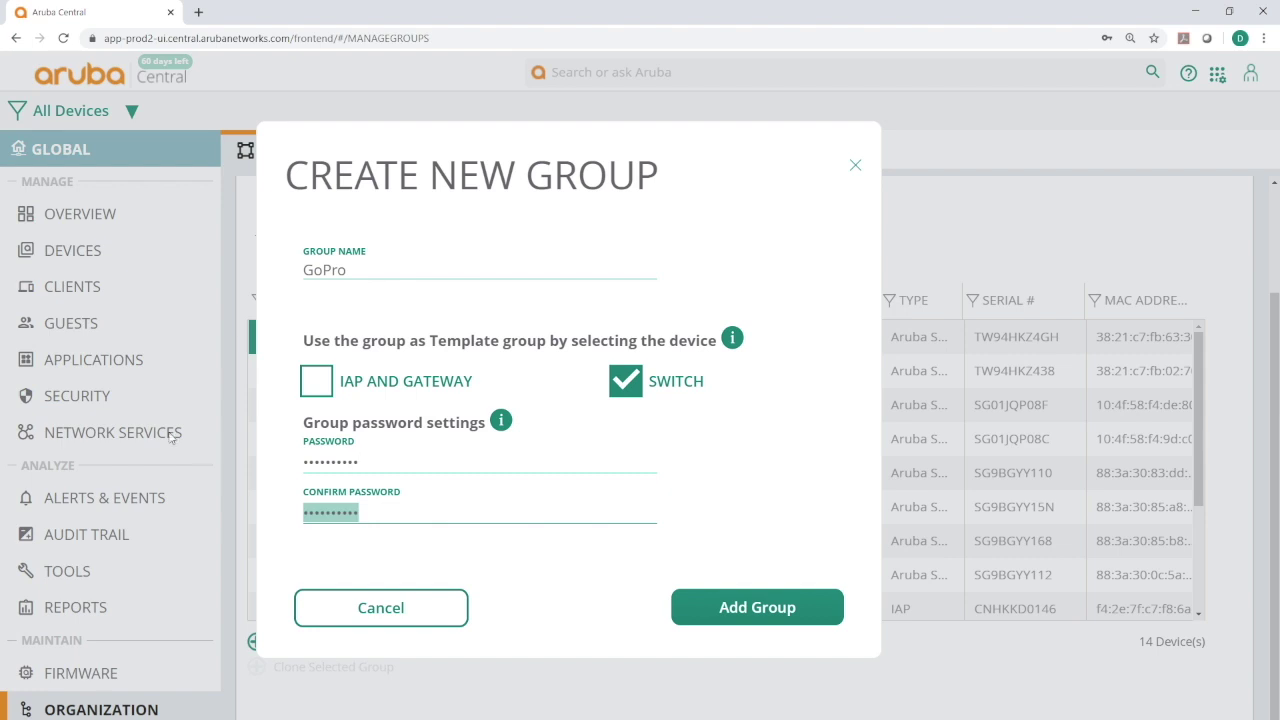
pyautogui.click(742, 615)
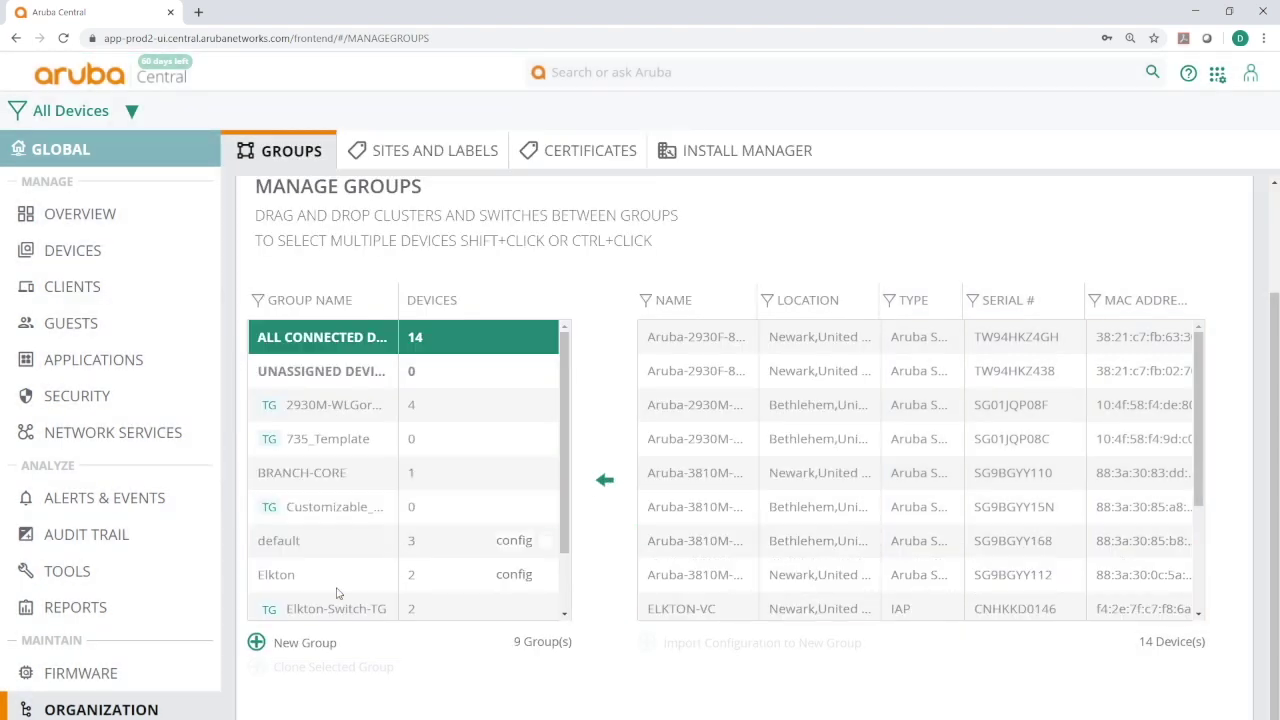
# - Move the second Aruba-2930M switch from OneTemplateGroup to the GoPro group and confirm the move
pyautogui.scroll(-2, 435, 550)
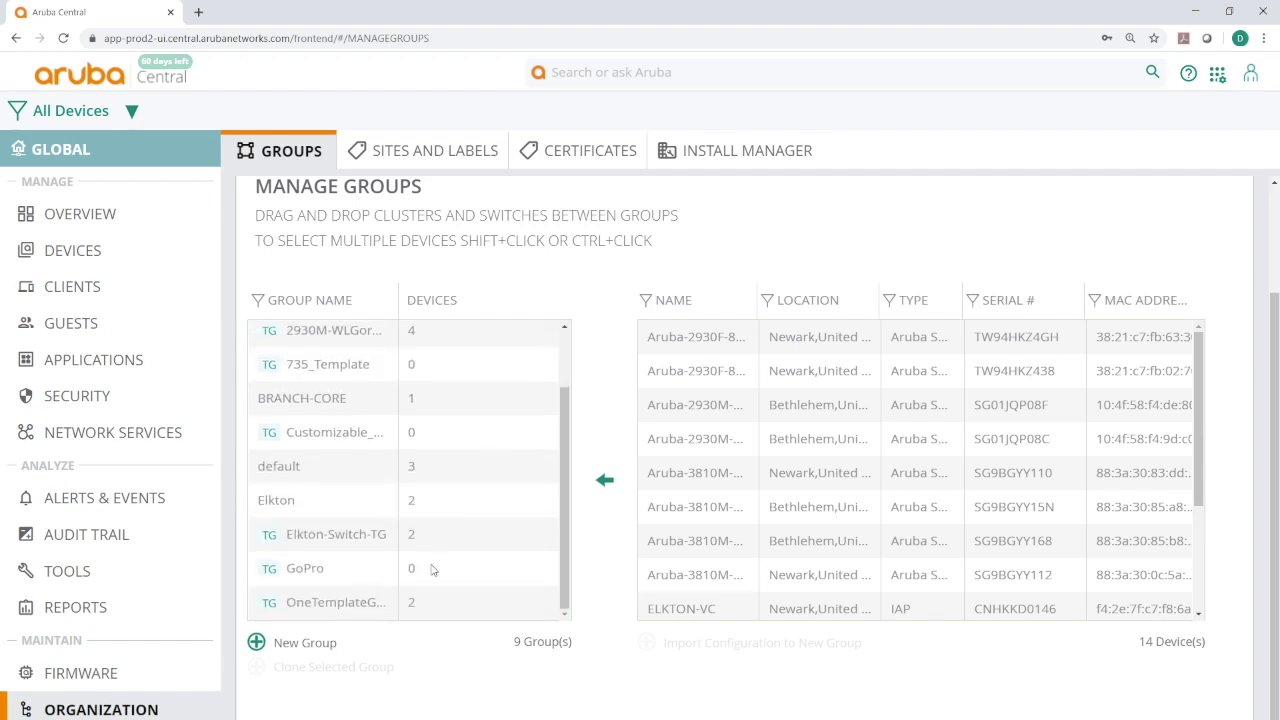
pyautogui.click(325, 606)
pyautogui.click(690, 370)
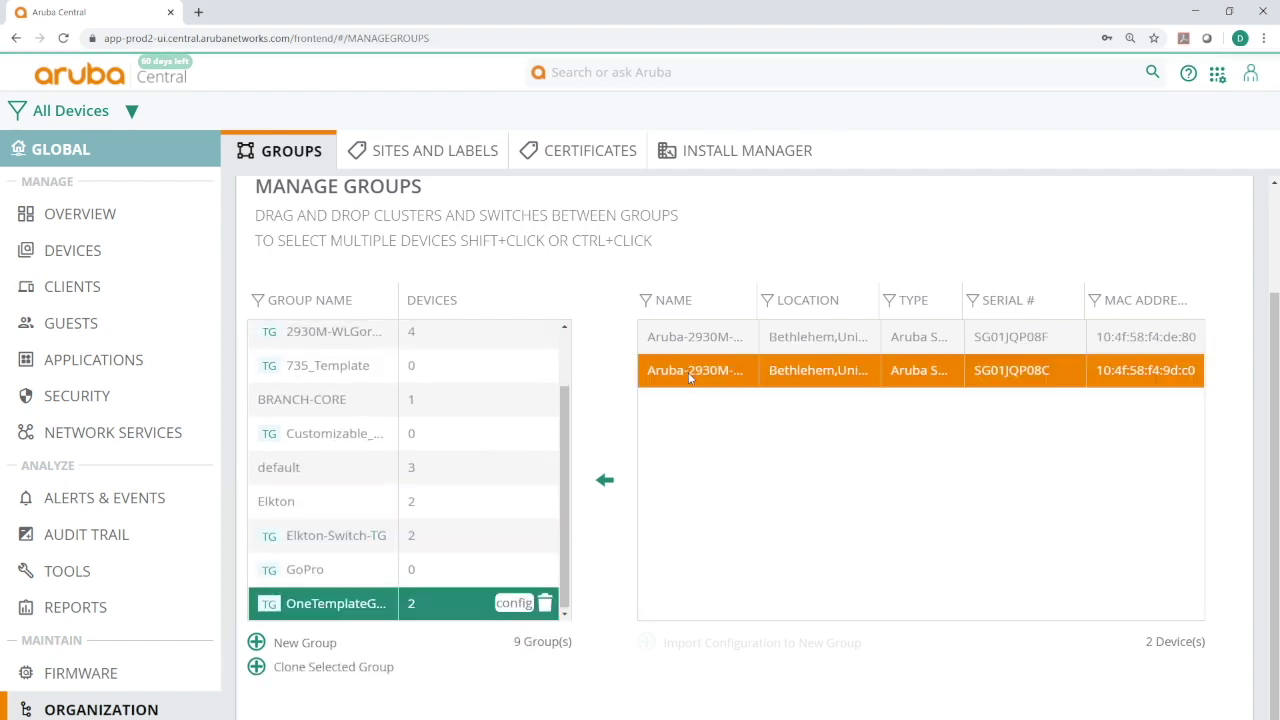
pyautogui.click(690, 340)
pyautogui.click(693, 370)
pyautogui.moveTo(693, 370); pyautogui.dragTo(373, 570)
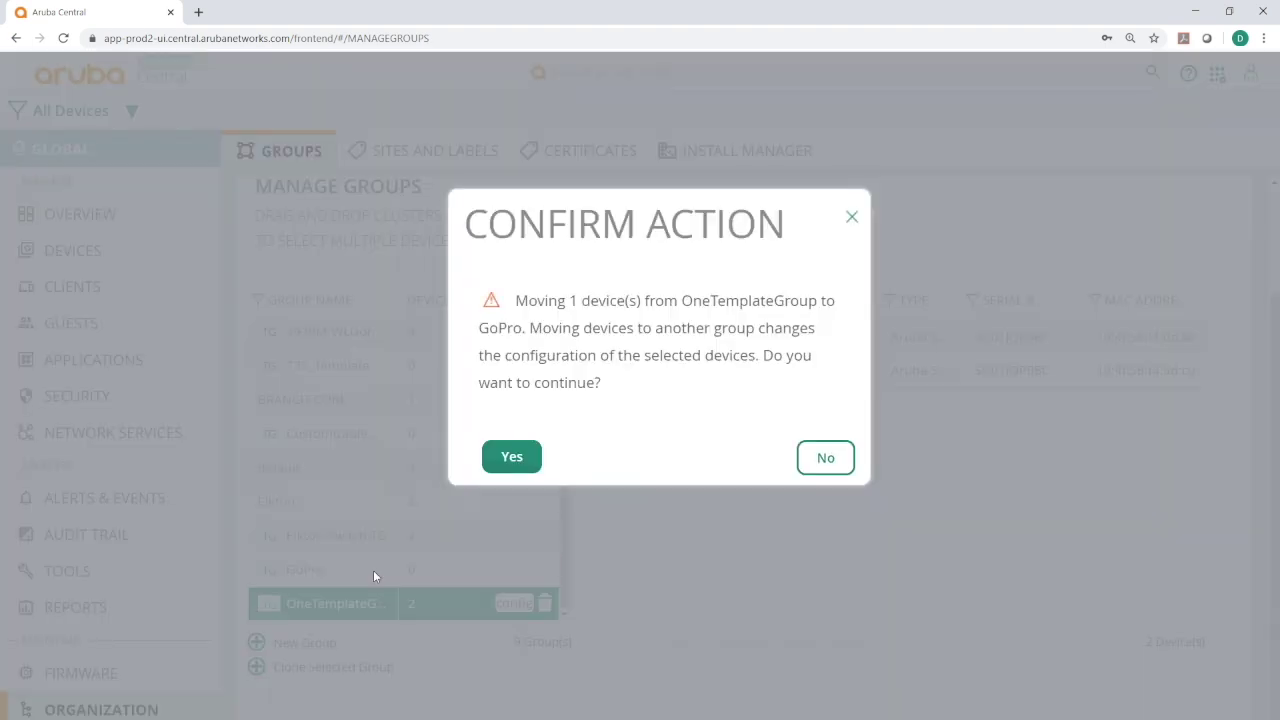
pyautogui.click(510, 456)
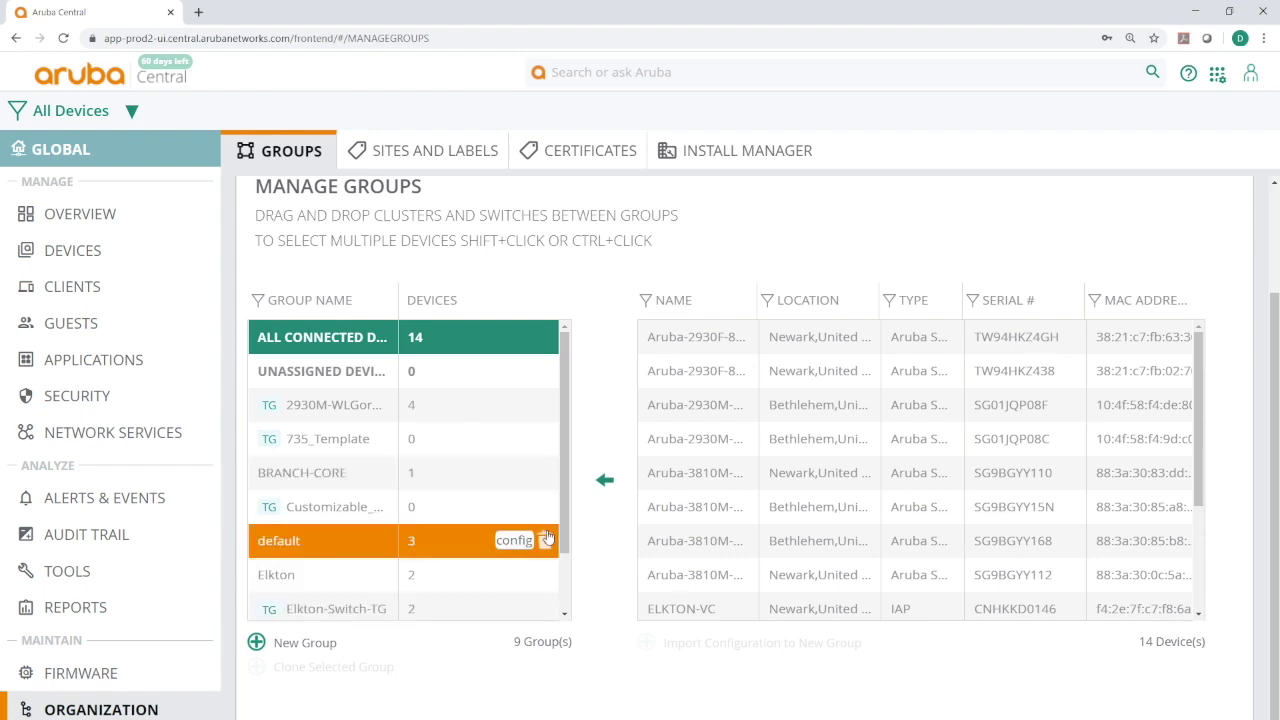
# - Move the remaining Aruba-2930M switch from OneTemplateGroup to the GoPro group as well
pyautogui.scroll(-2, 534, 546)
pyautogui.click(316, 617)
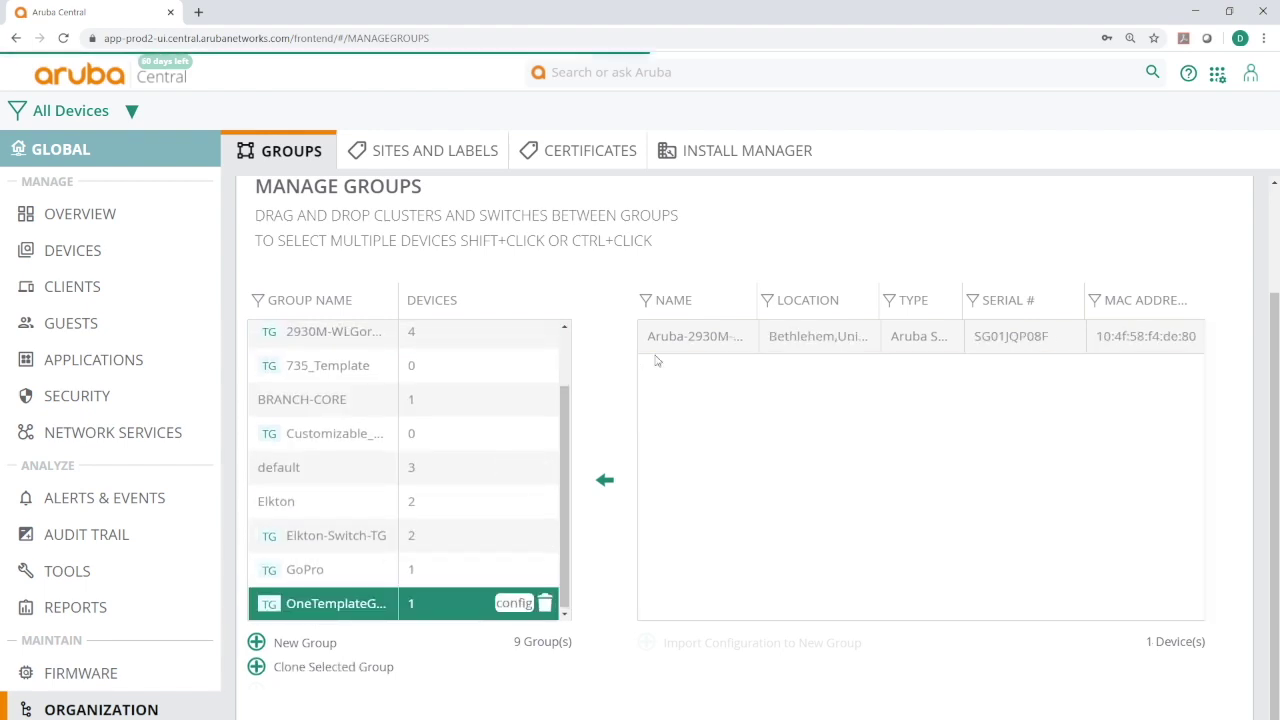
pyautogui.moveTo(676, 340); pyautogui.dragTo(364, 572)
pyautogui.click(511, 456)
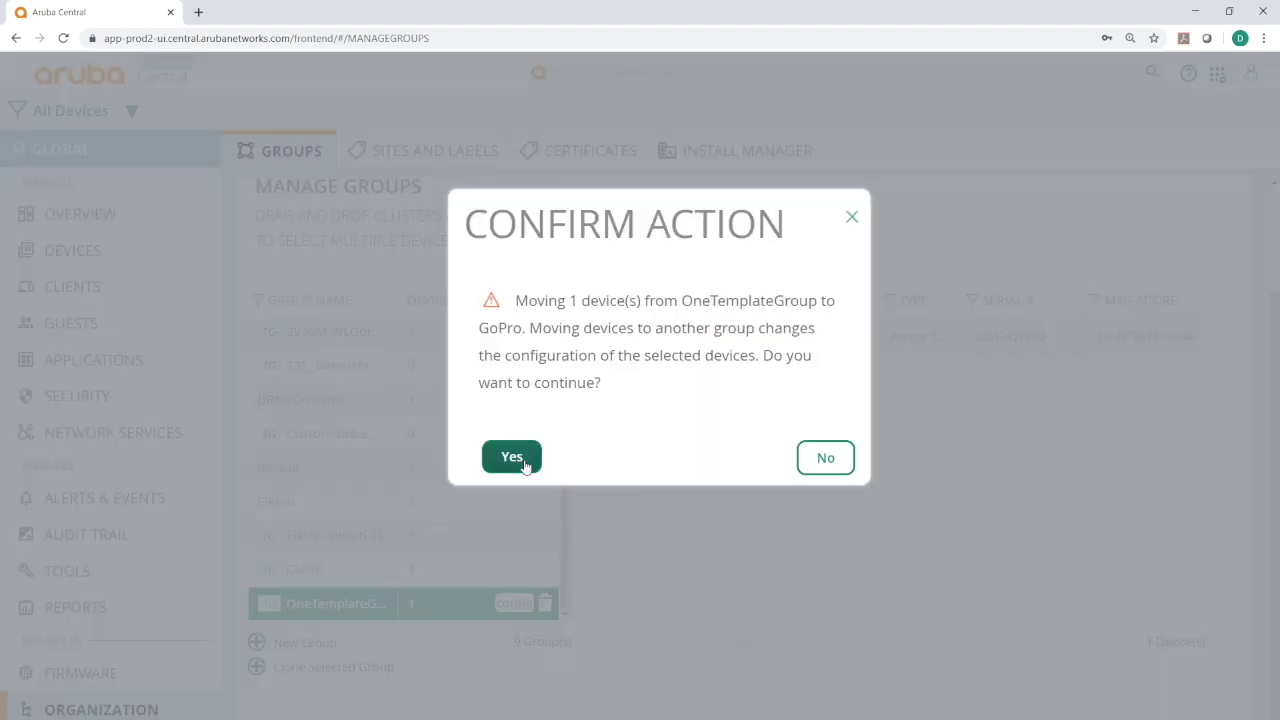
# - Open the configuration of the GoPro group and go to the template settings for its switches
pyautogui.scroll(-1, 391, 569)
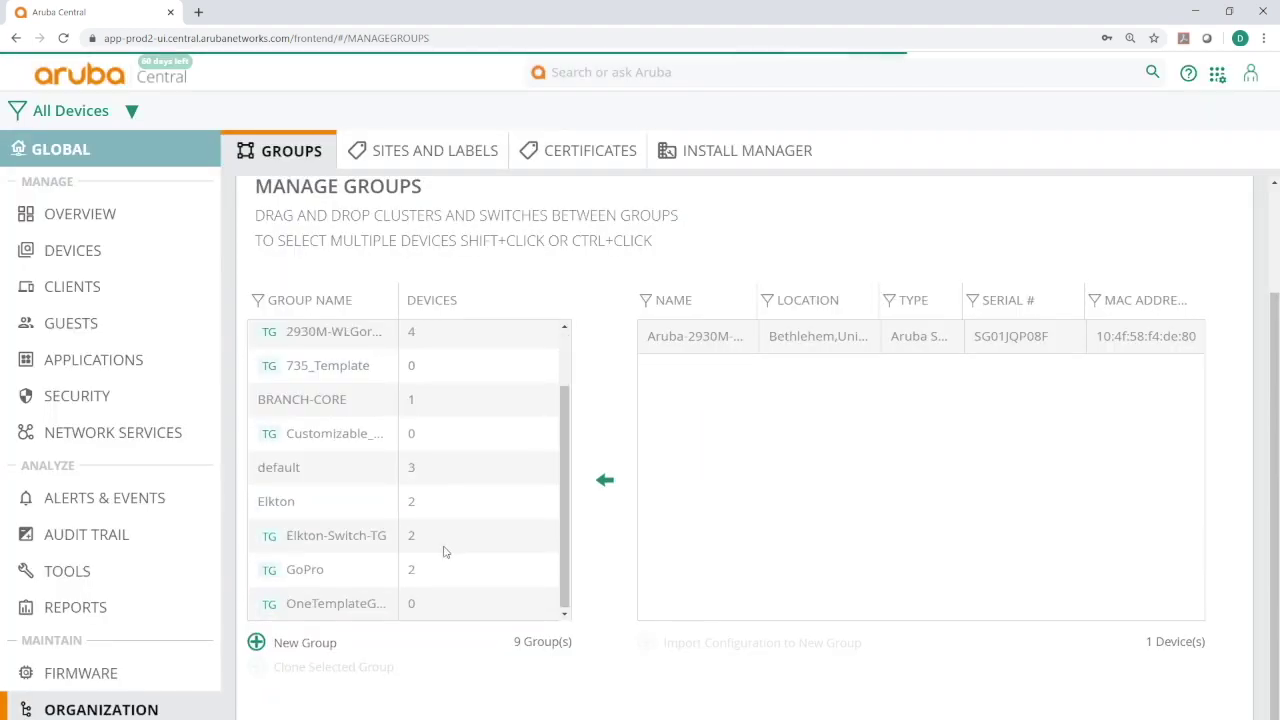
pyautogui.click(405, 578)
pyautogui.click(402, 582)
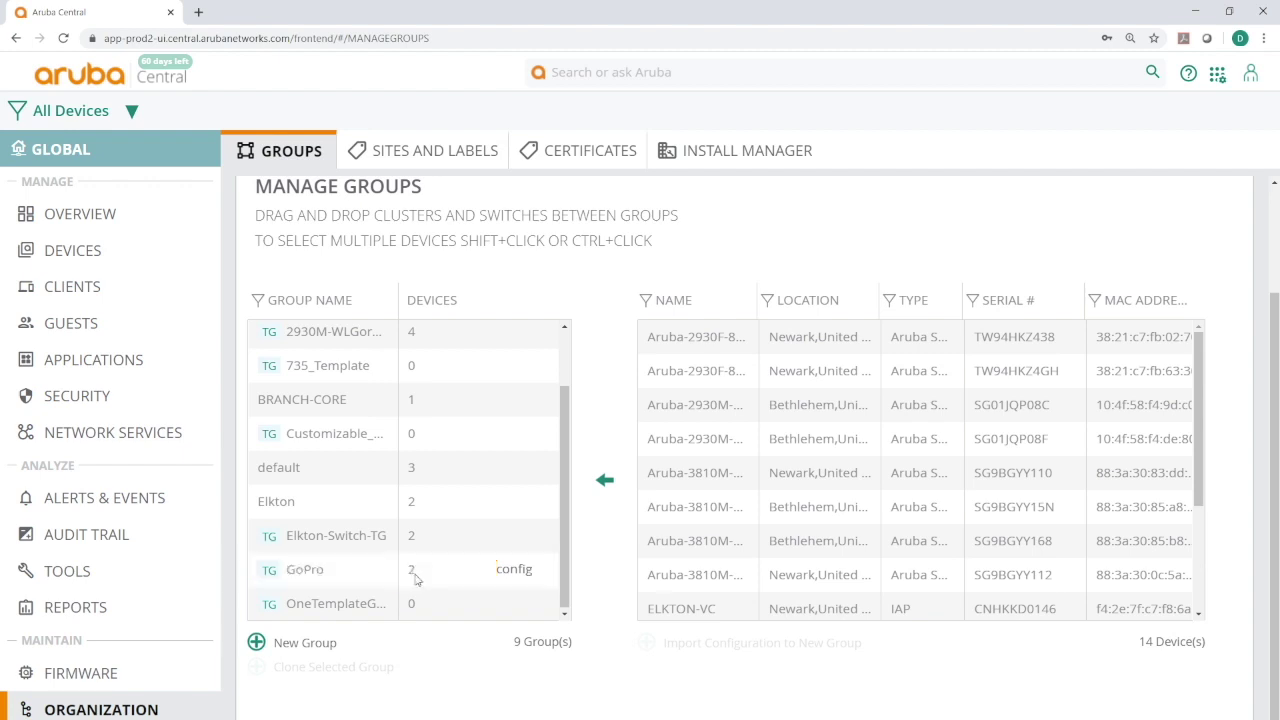
pyautogui.click(418, 585)
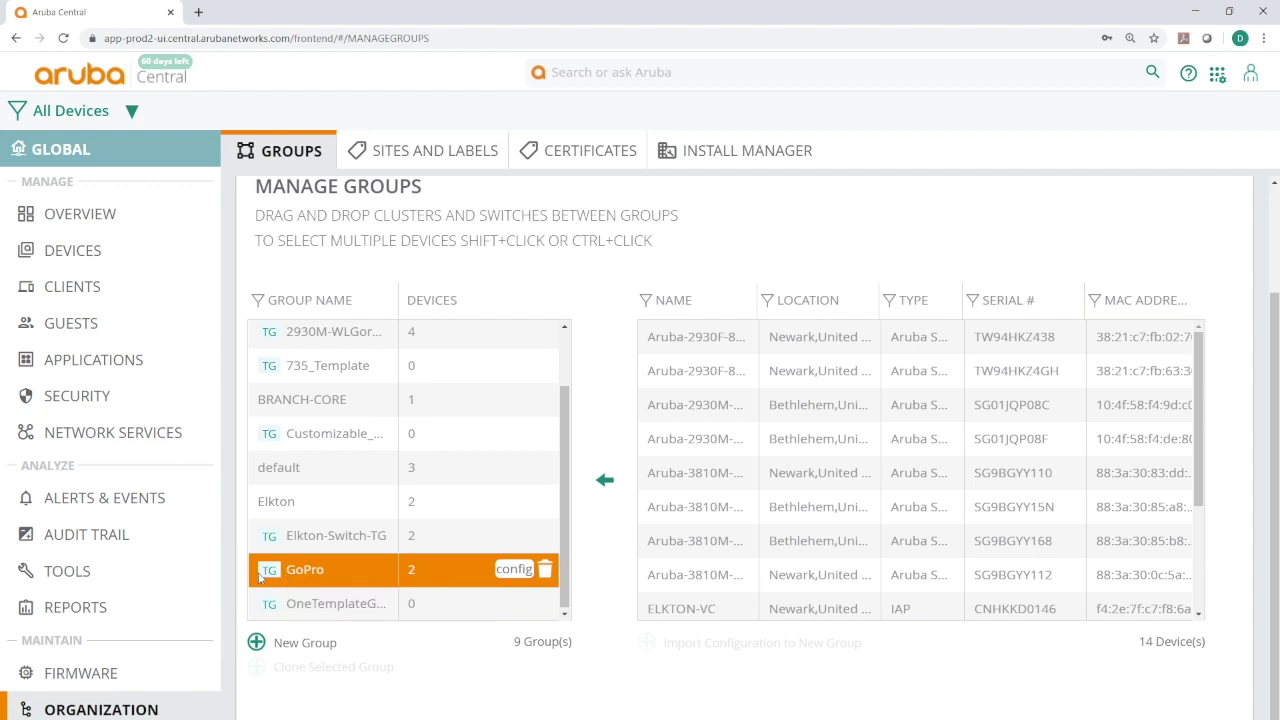
pyautogui.click(515, 570)
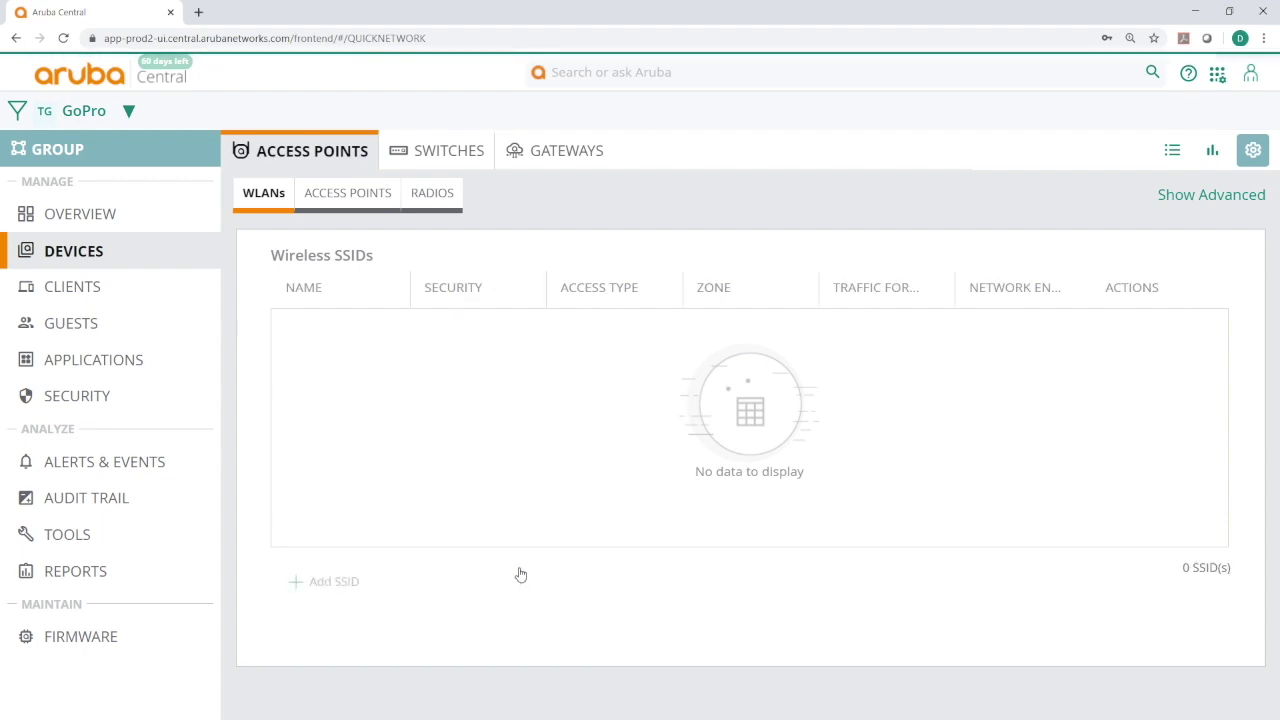
pyautogui.click(438, 157)
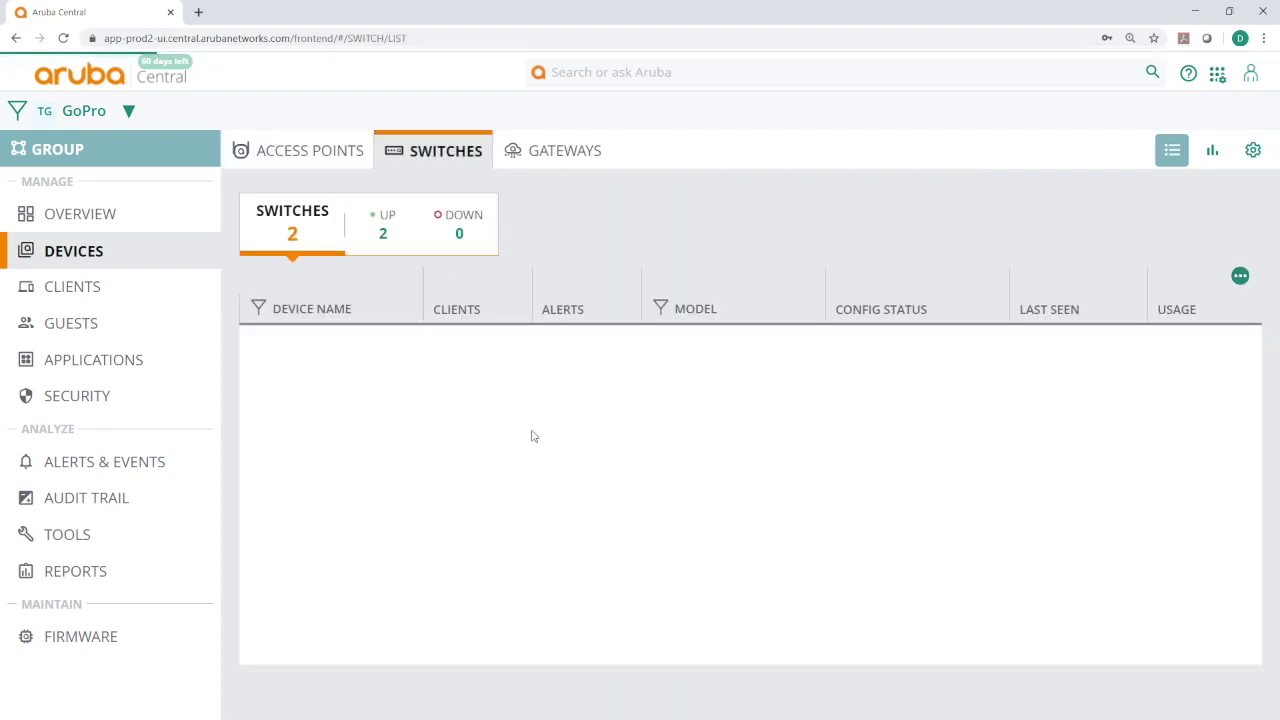
pyautogui.click(1253, 150)
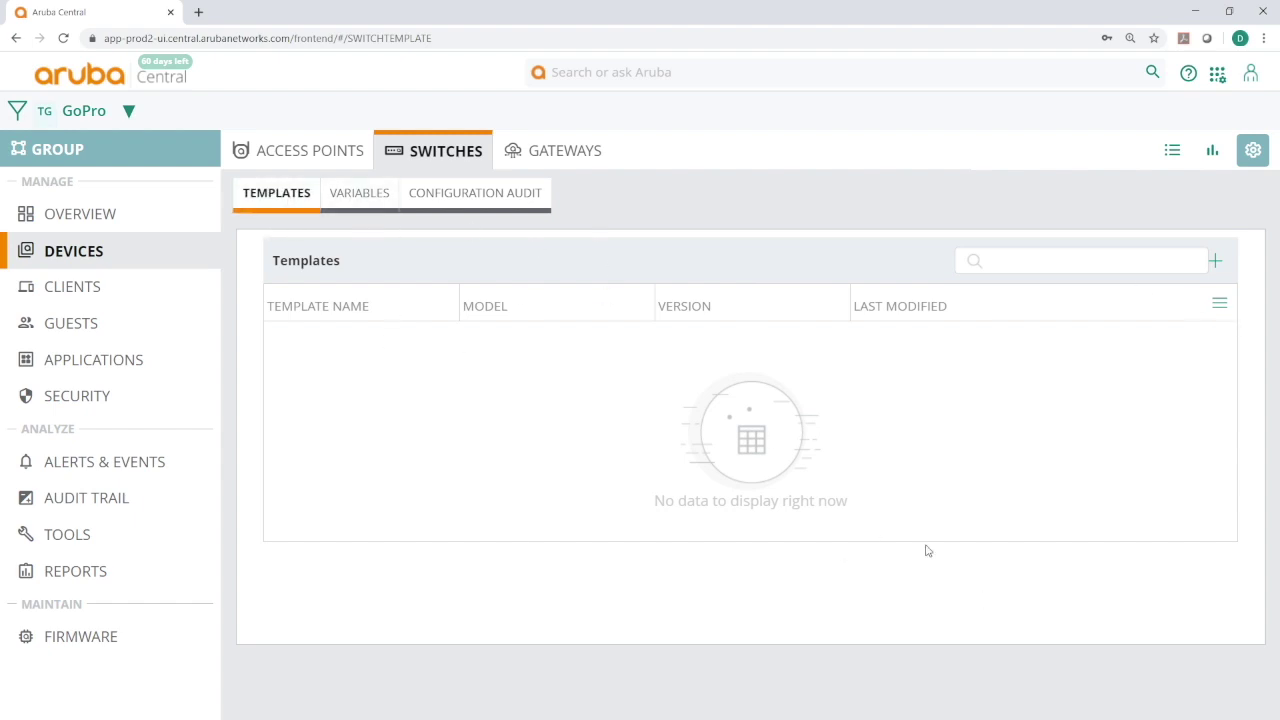
# - Start a new switch template named OneTemplate, keeping the model set to ALL
pyautogui.click(1217, 263)
pyautogui.click(485, 289)
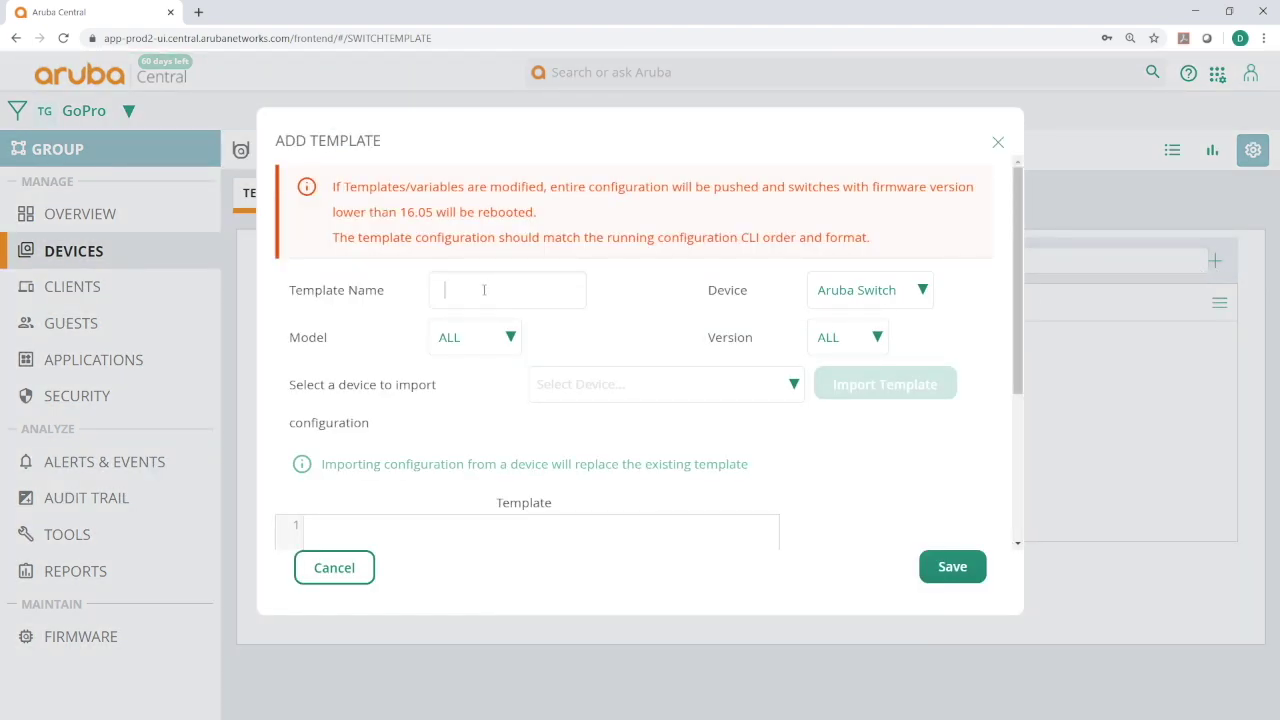
pyautogui.write('OneTemplate')
pyautogui.click(511, 341)
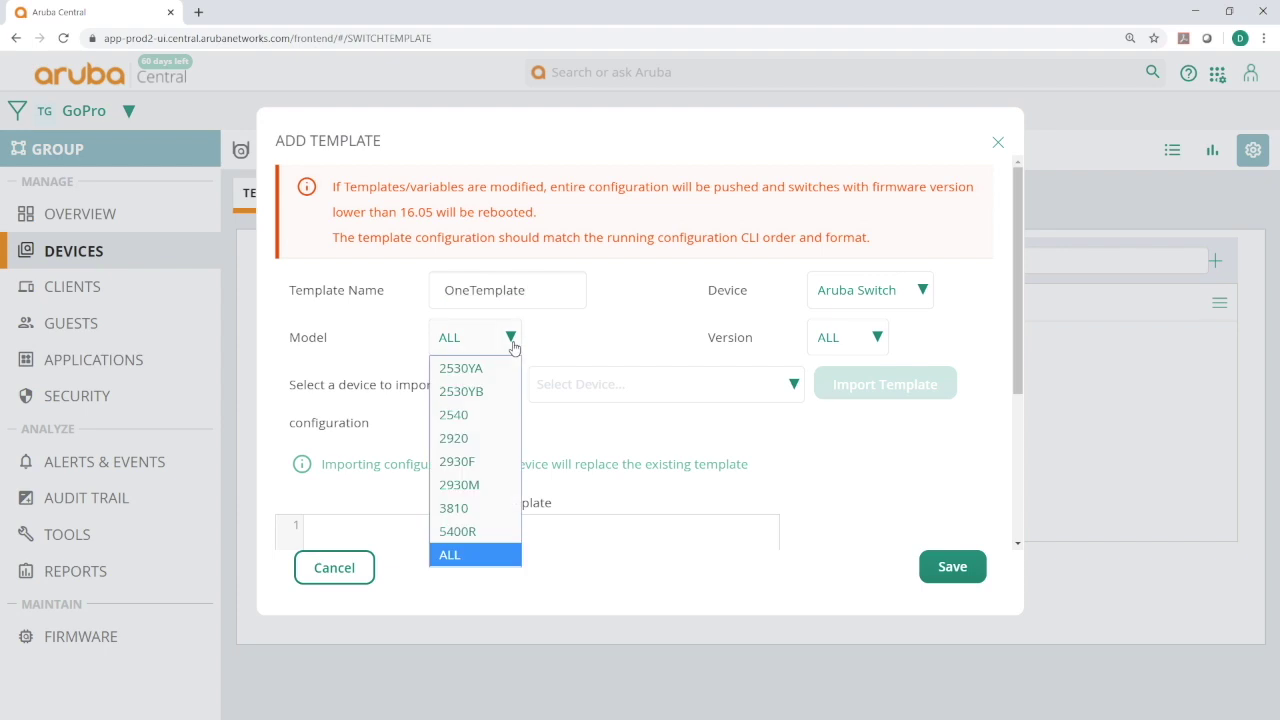
pyautogui.click(511, 341)
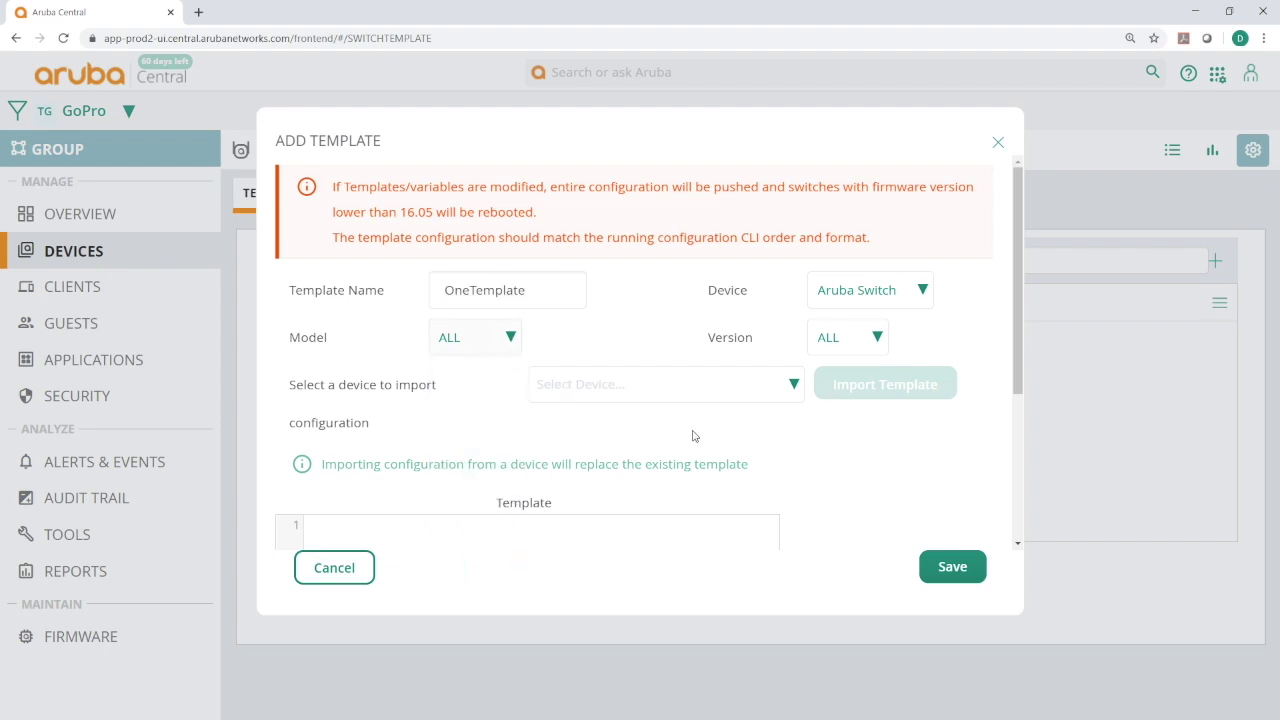
# - Import the template configuration from the second Aruba-2930M-40G-8SR-PoEP switch
pyautogui.click(794, 386)
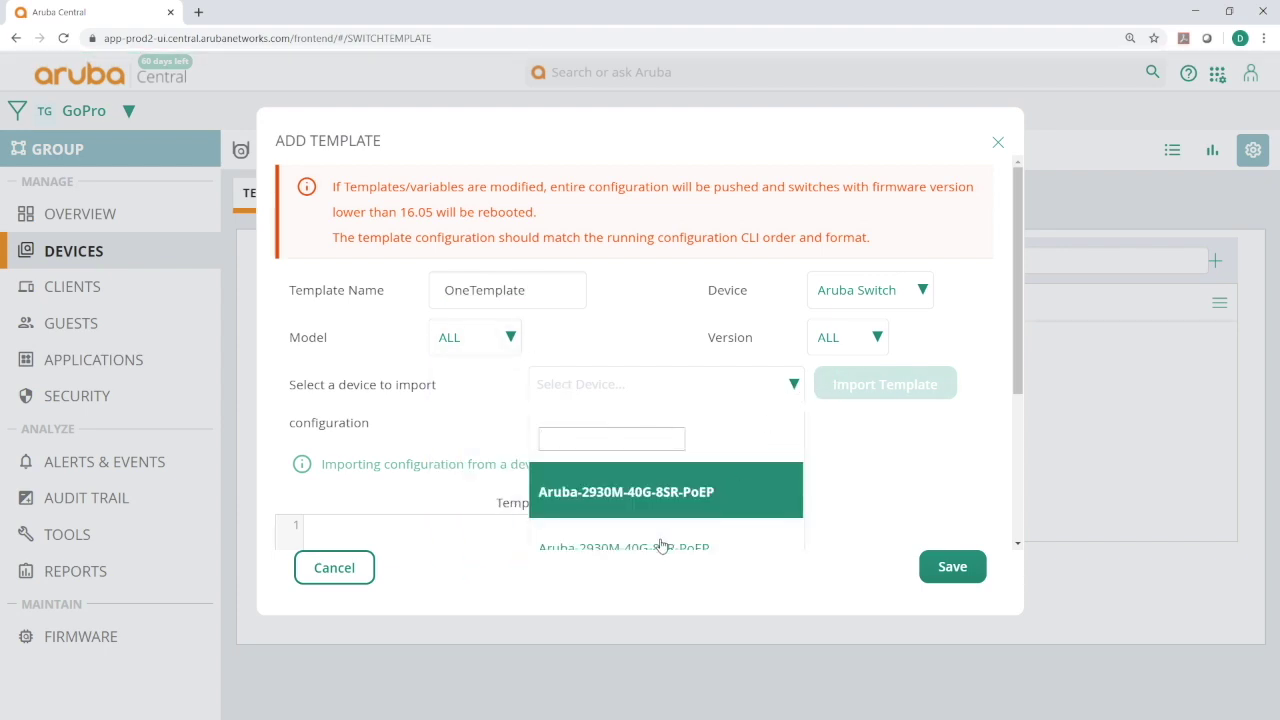
pyautogui.click(660, 545)
pyautogui.click(750, 392)
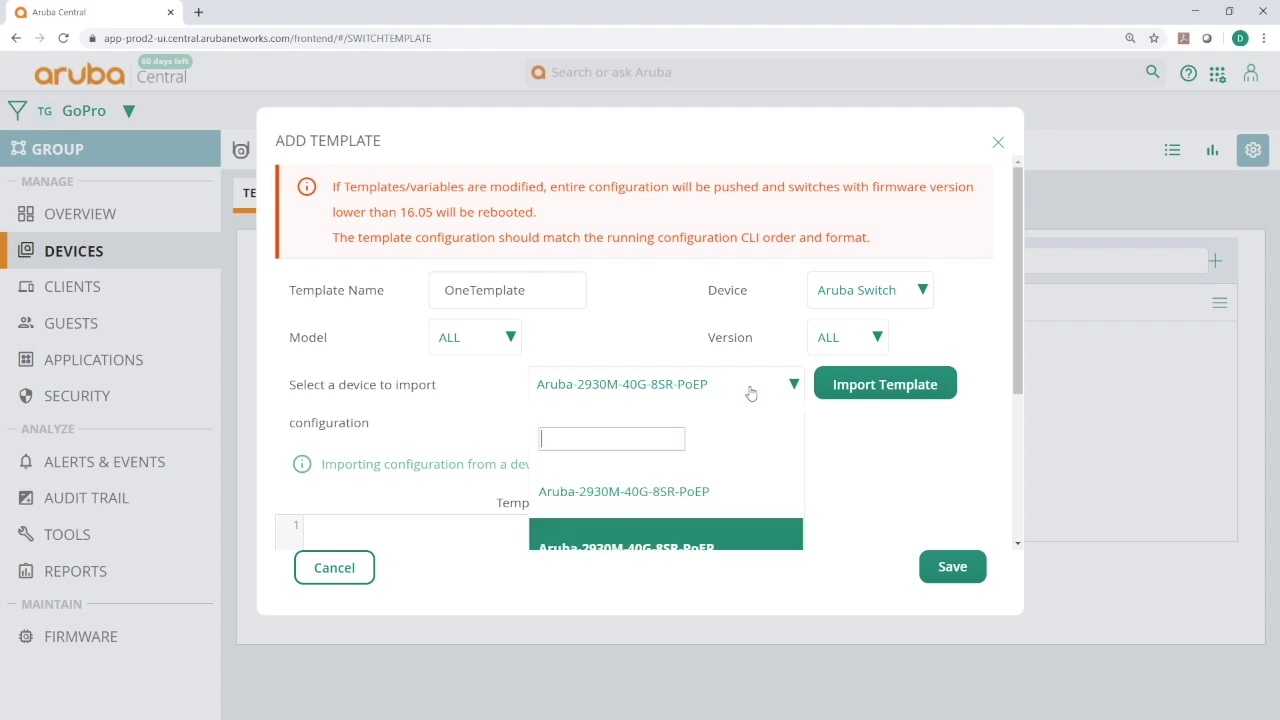
pyautogui.click(678, 540)
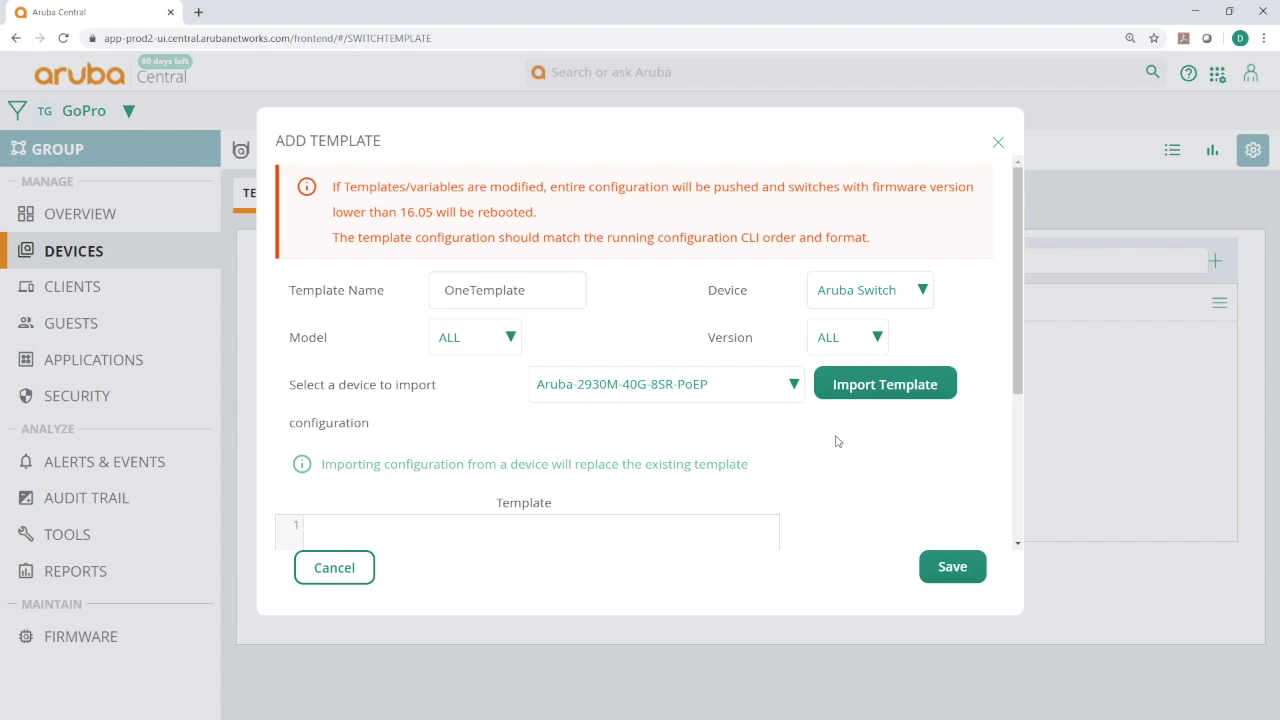
pyautogui.click(848, 390)
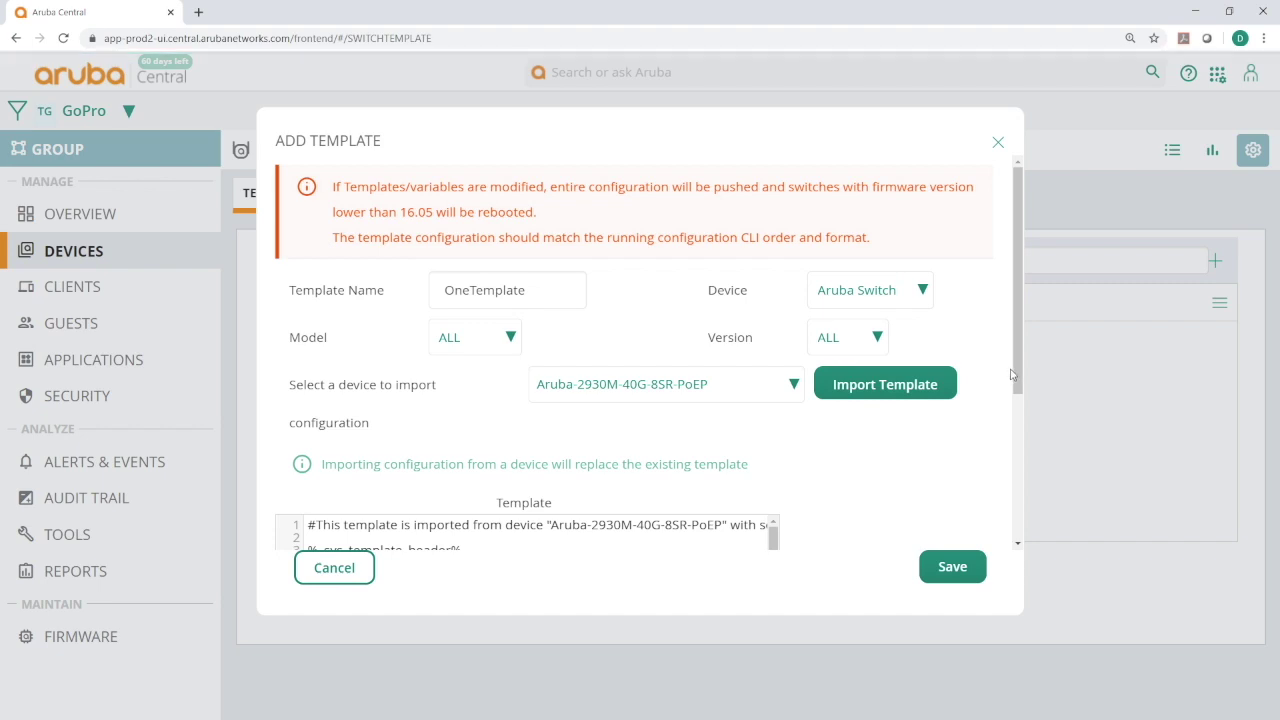
# - Review the imported template text through to its end and save the template
pyautogui.moveTo(1010, 374); pyautogui.dragTo(1000, 548)
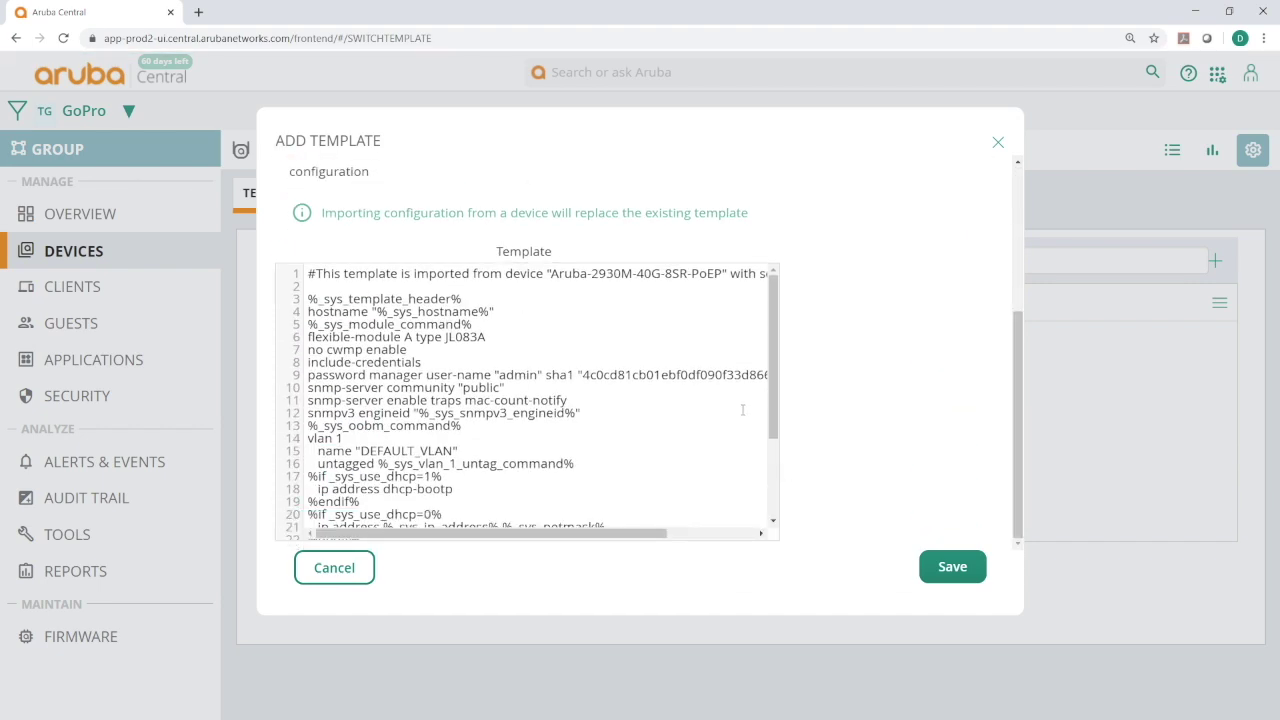
pyautogui.moveTo(768, 402); pyautogui.dragTo(771, 476)
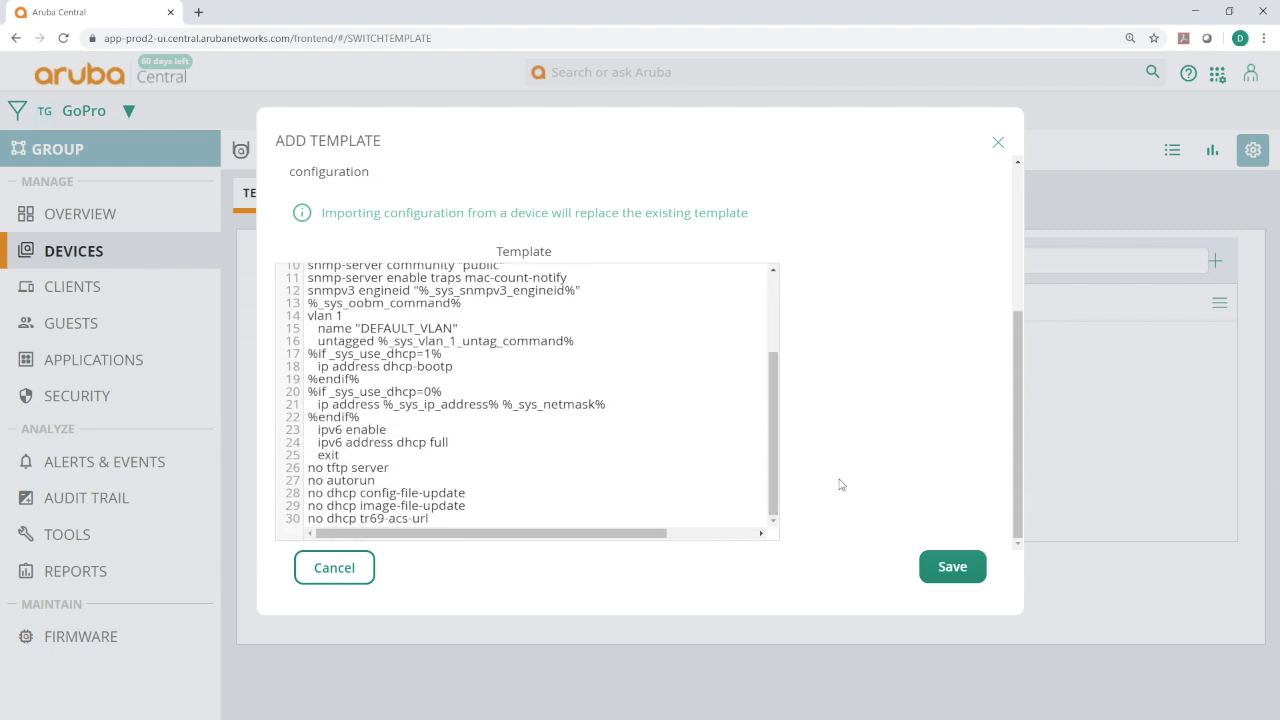
pyautogui.click(952, 570)
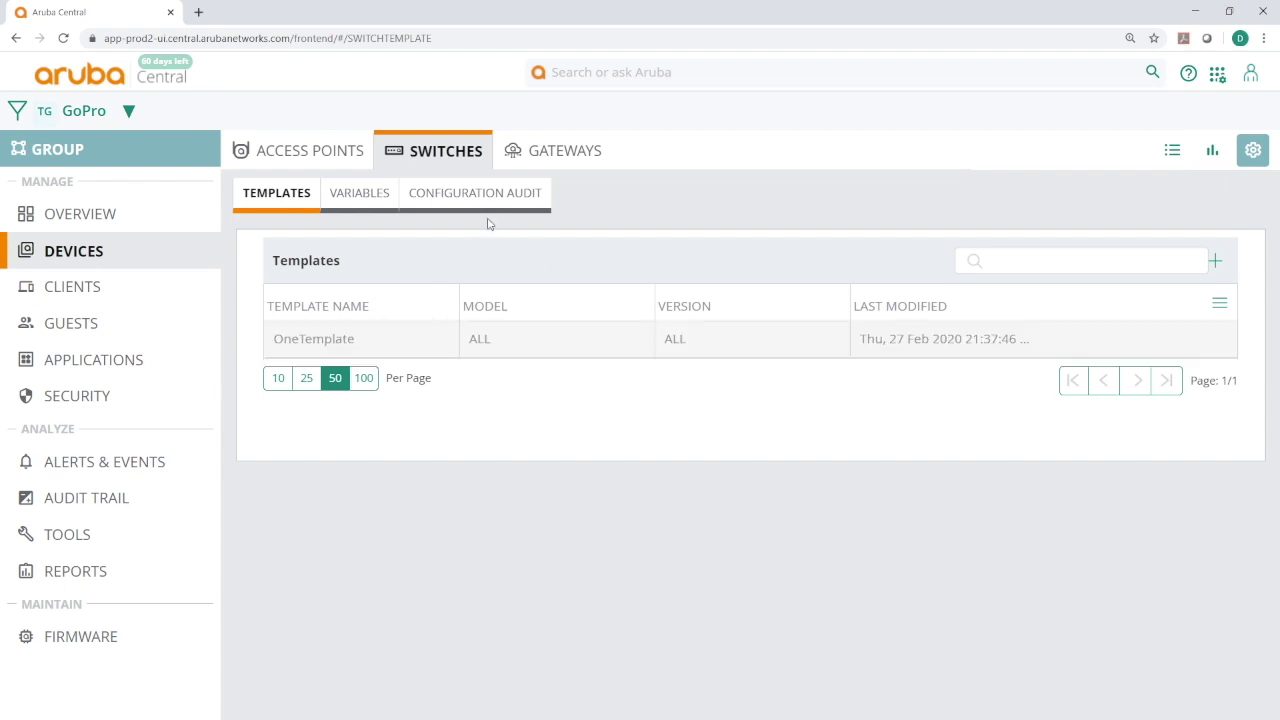
# - Check the GoPro switches' configuration audit for template errors and failed or pending changes, refreshing the page for the current status
pyautogui.click(463, 194)
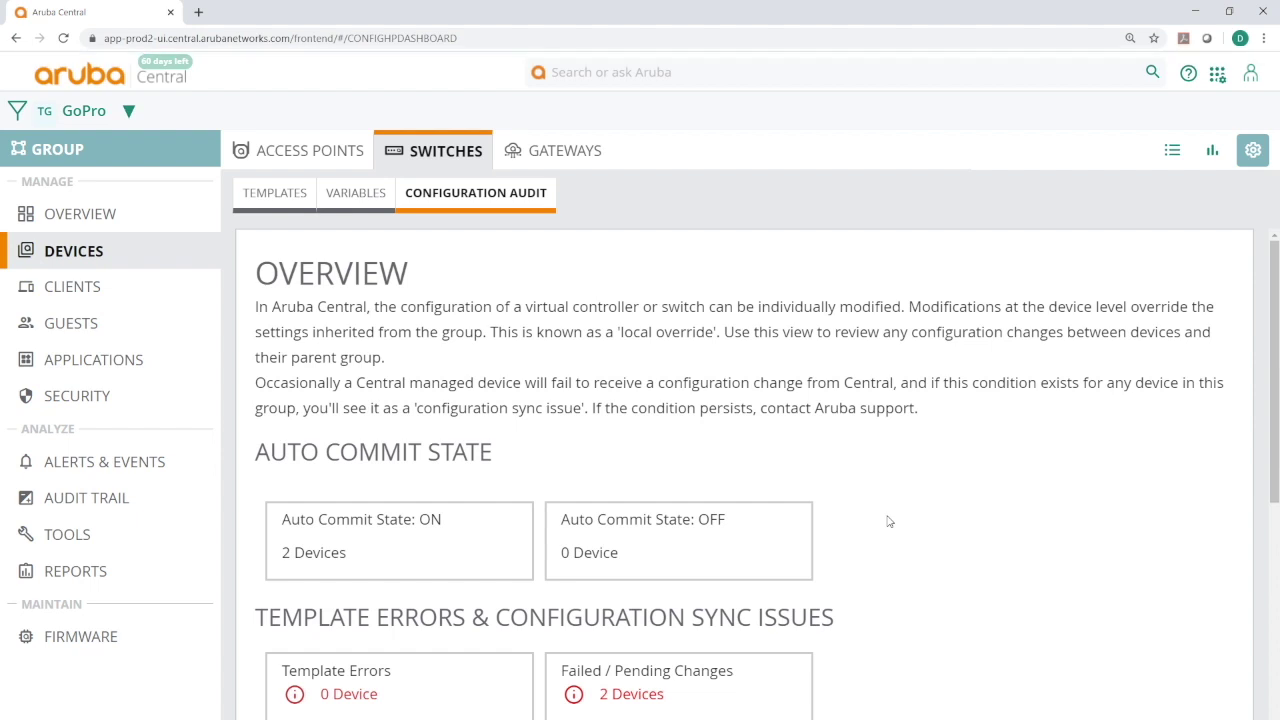
pyautogui.scroll(-2, 889, 521)
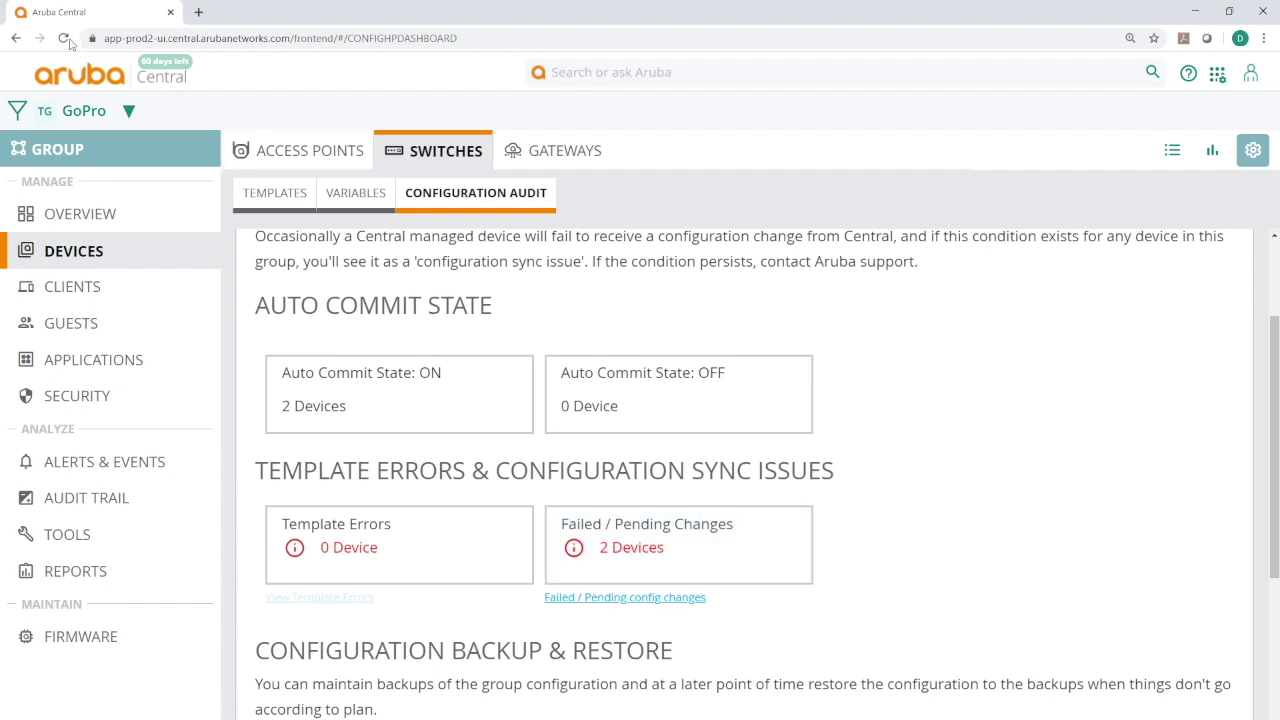
pyautogui.click(62, 40)
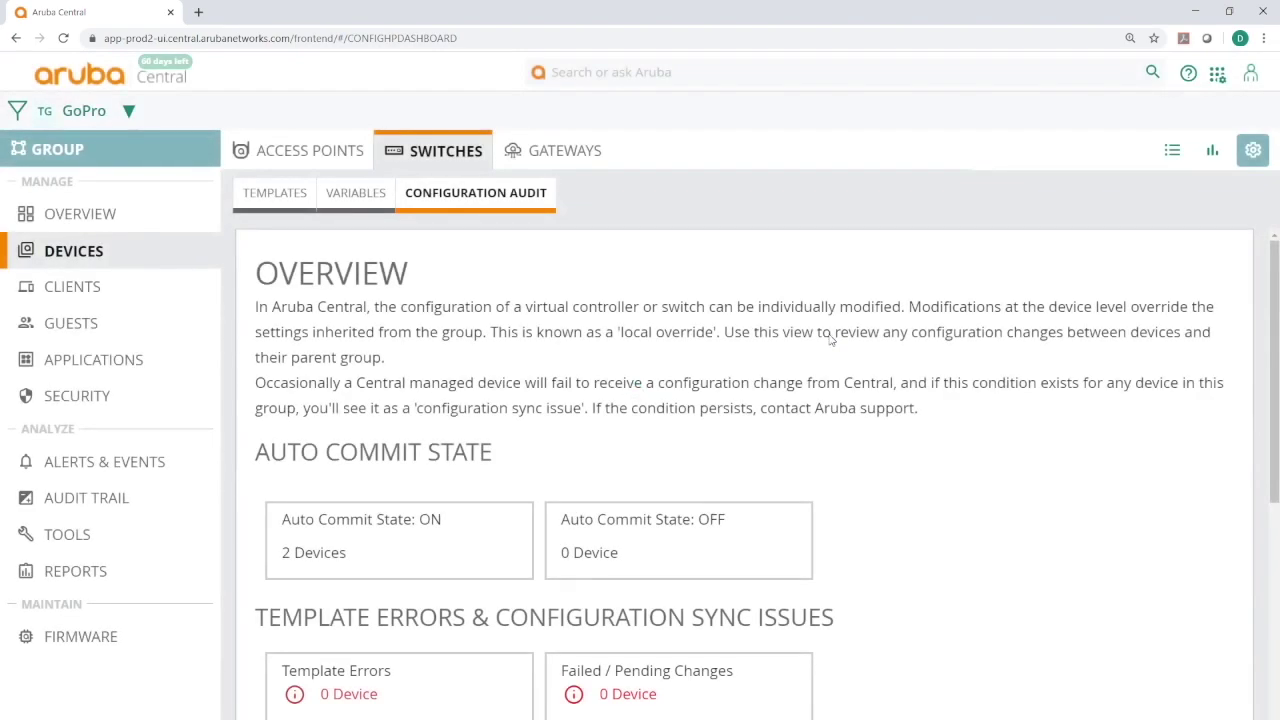
# - Switch to the two PuTTY sessions and run sh vlan on each switch to list its existing VLANs
pyautogui.scroll(-2, 830, 340)
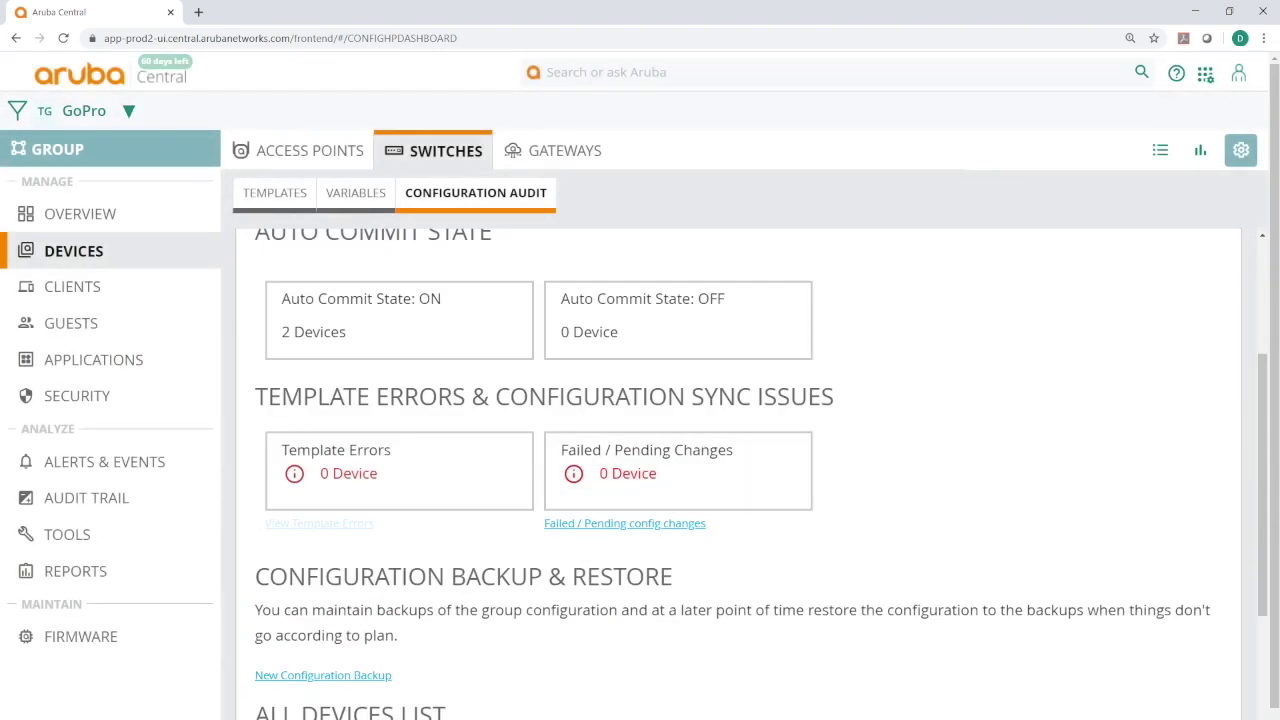
pyautogui.moveTo(488, 718)
pyautogui.click(408, 702)
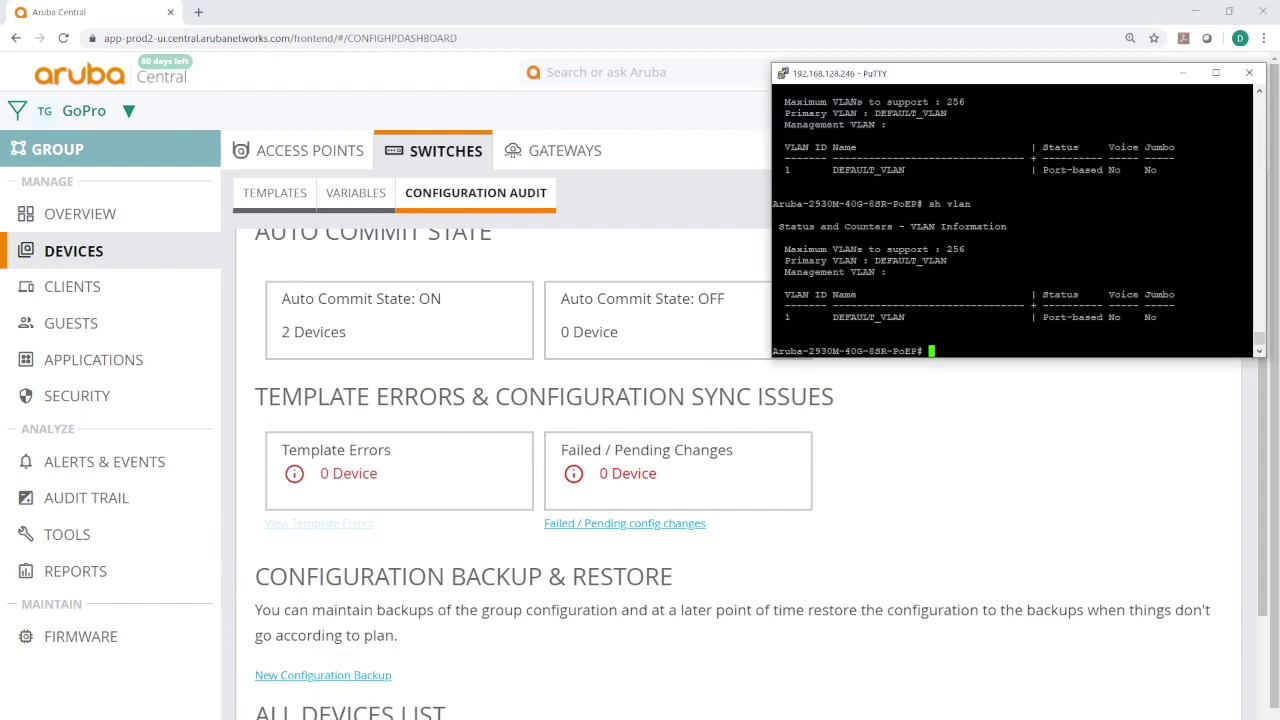
pyautogui.click(572, 700)
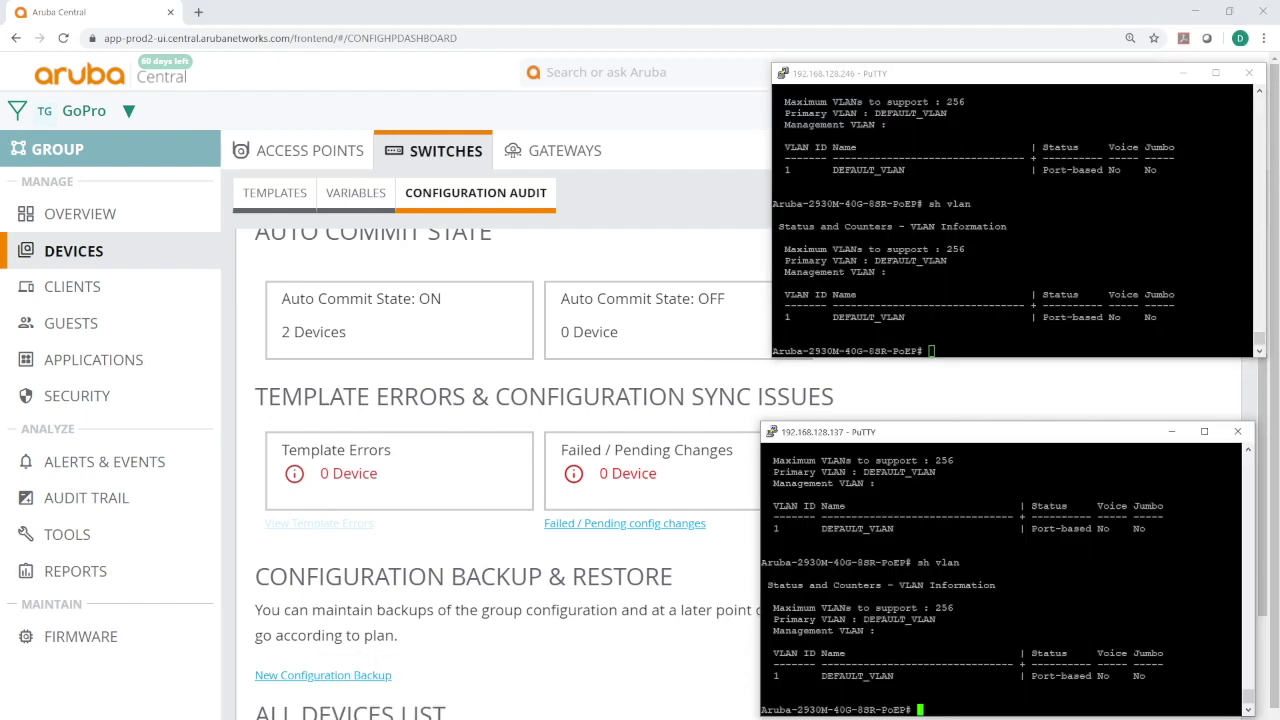
pyautogui.hotkey('alt', 'Tab')
pyautogui.write('sh vlan')
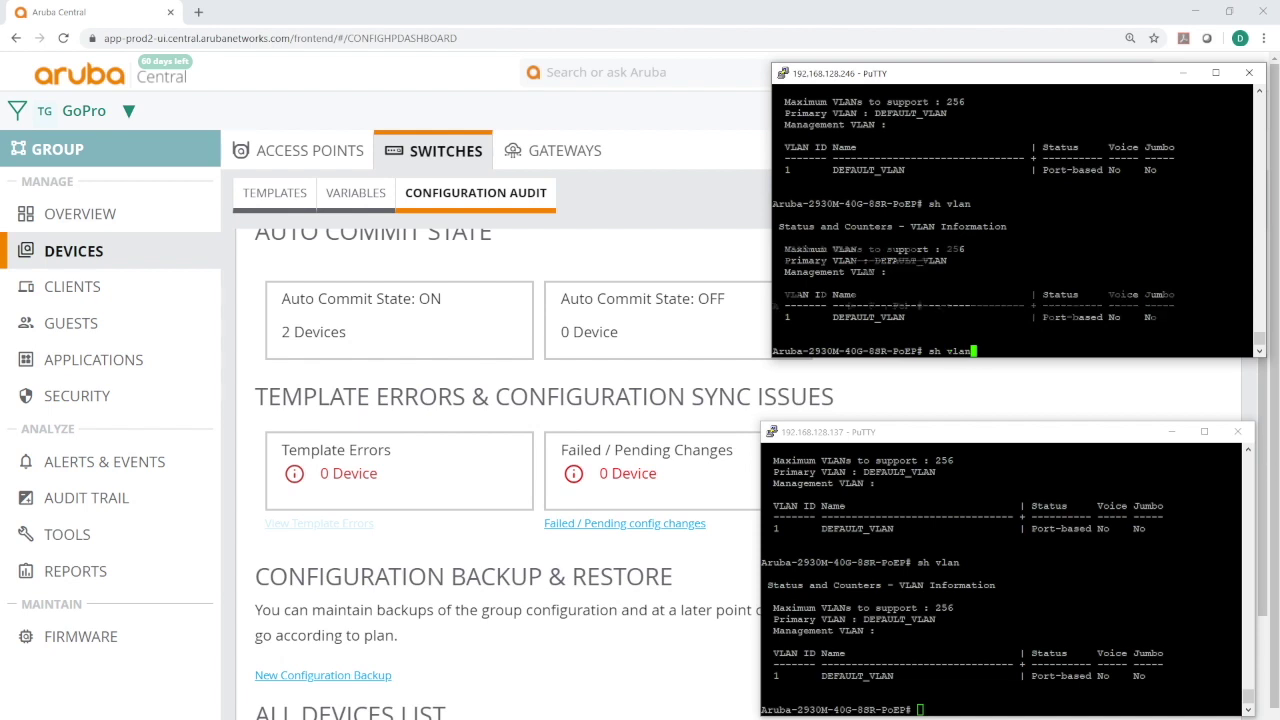
pyautogui.press('Return')
pyautogui.hotkey('alt', 'Tab')
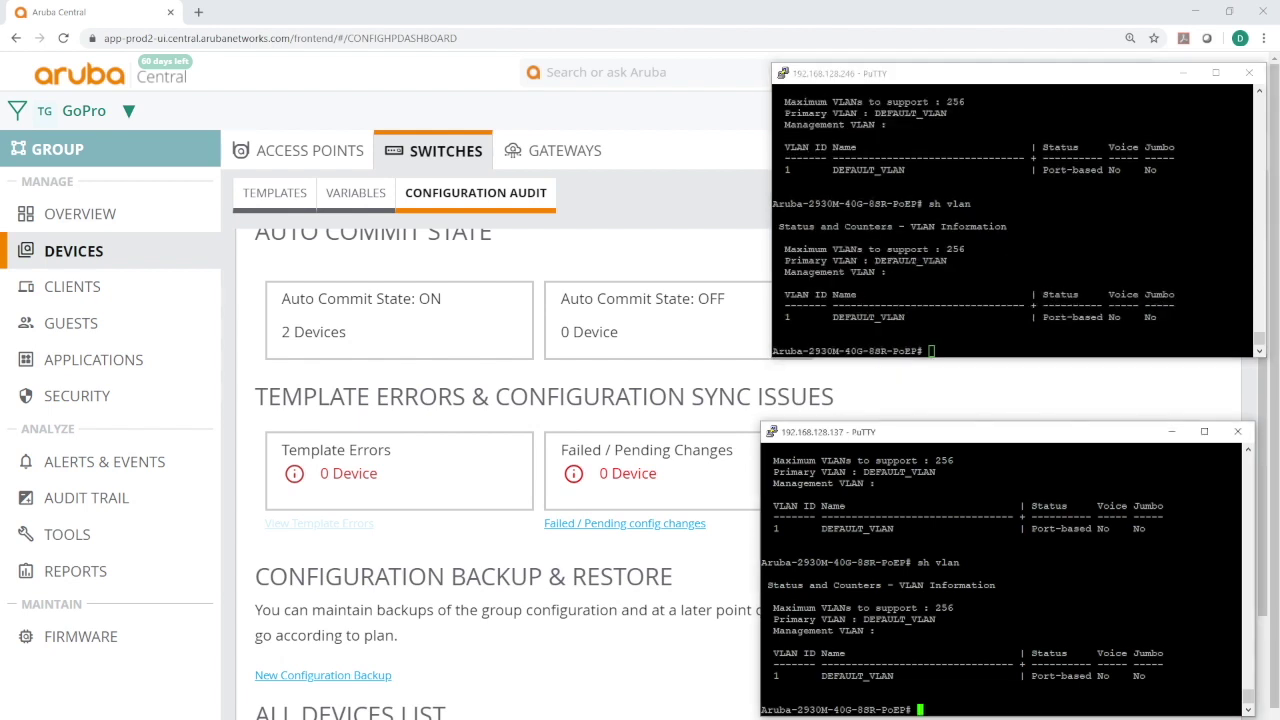
pyautogui.write('sh vlan')
pyautogui.press('Return')
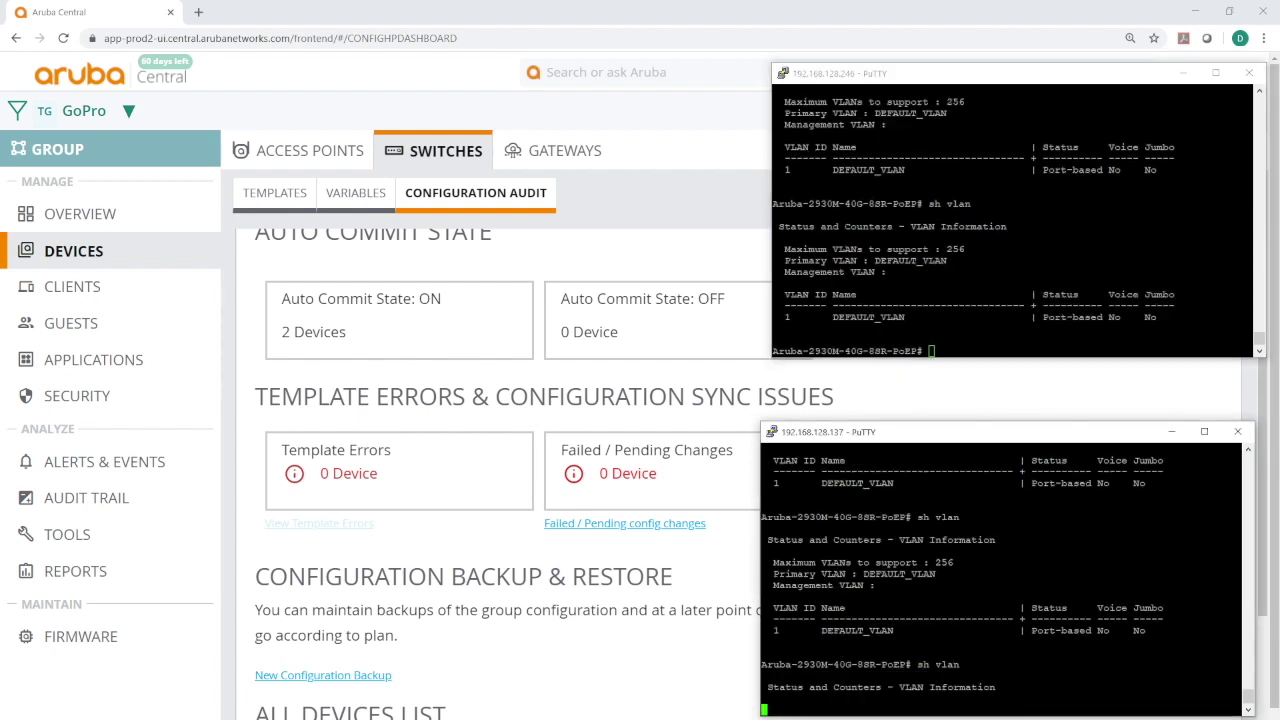
# - Switch back to Aruba Central and open OneTemplate for editing at the end of its vlan 1 block
pyautogui.click(701, 164)
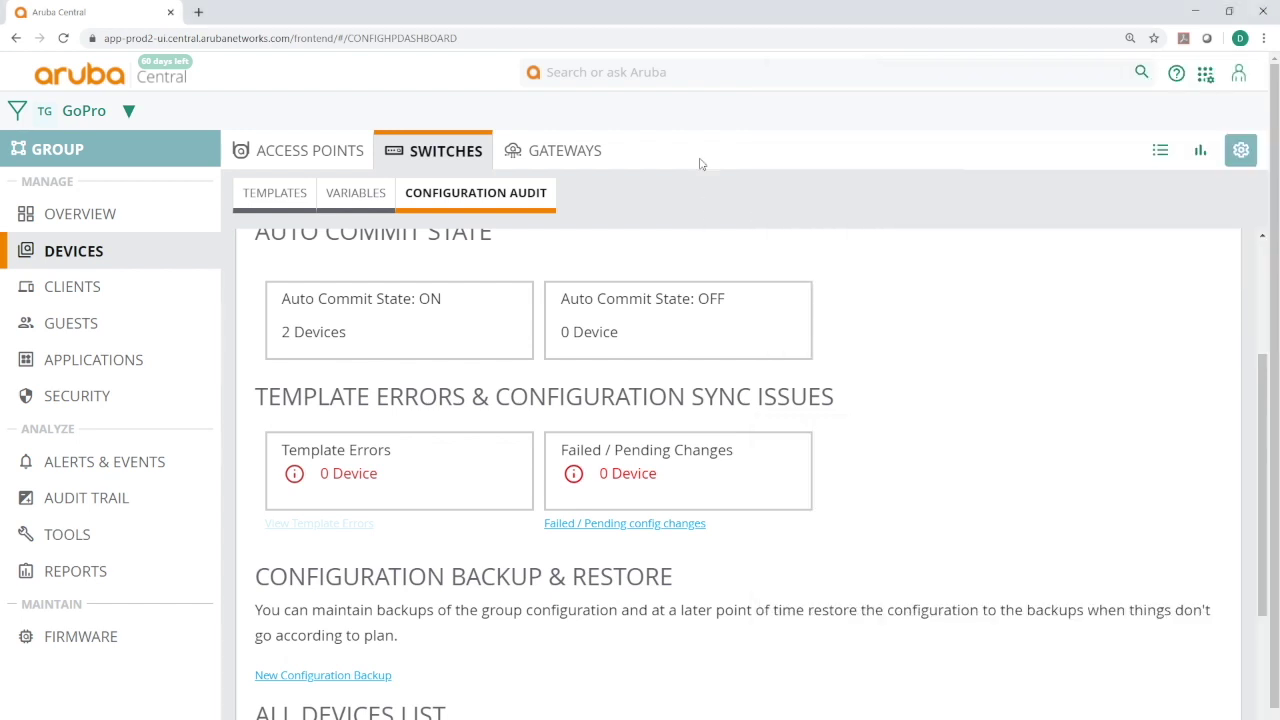
pyautogui.click(274, 196)
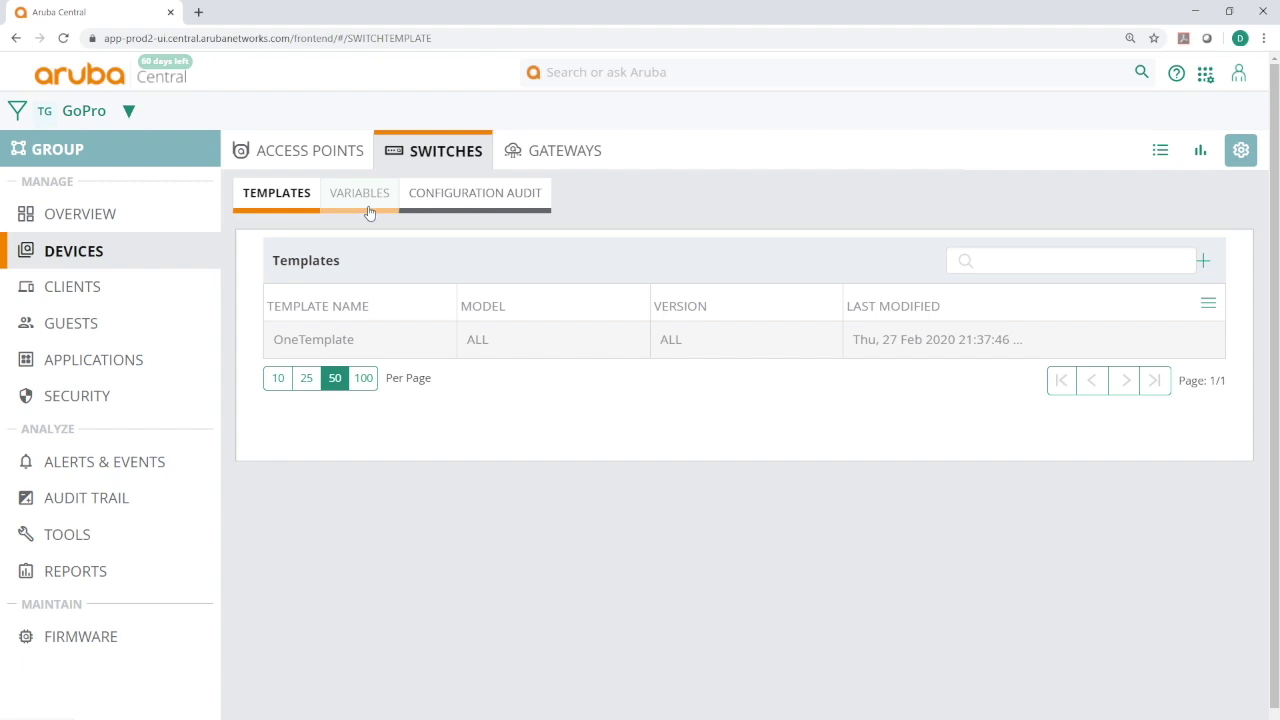
pyautogui.moveTo(1052, 348)
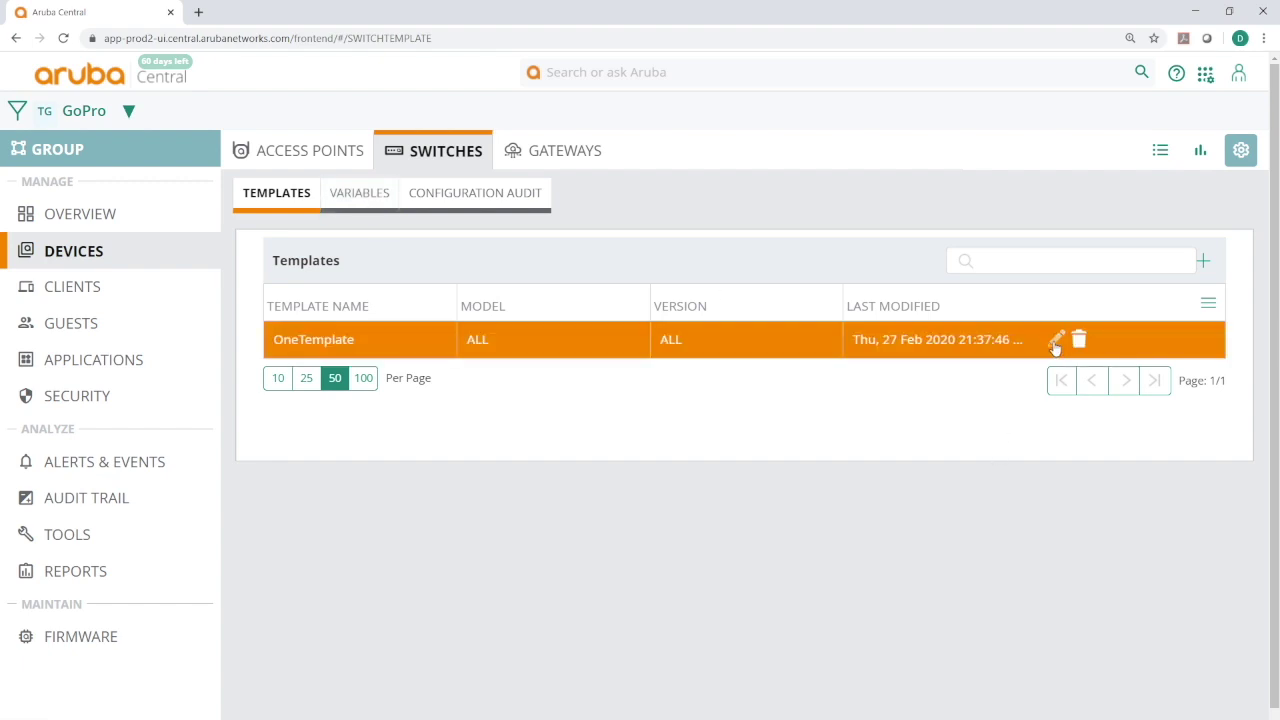
pyautogui.click(1055, 343)
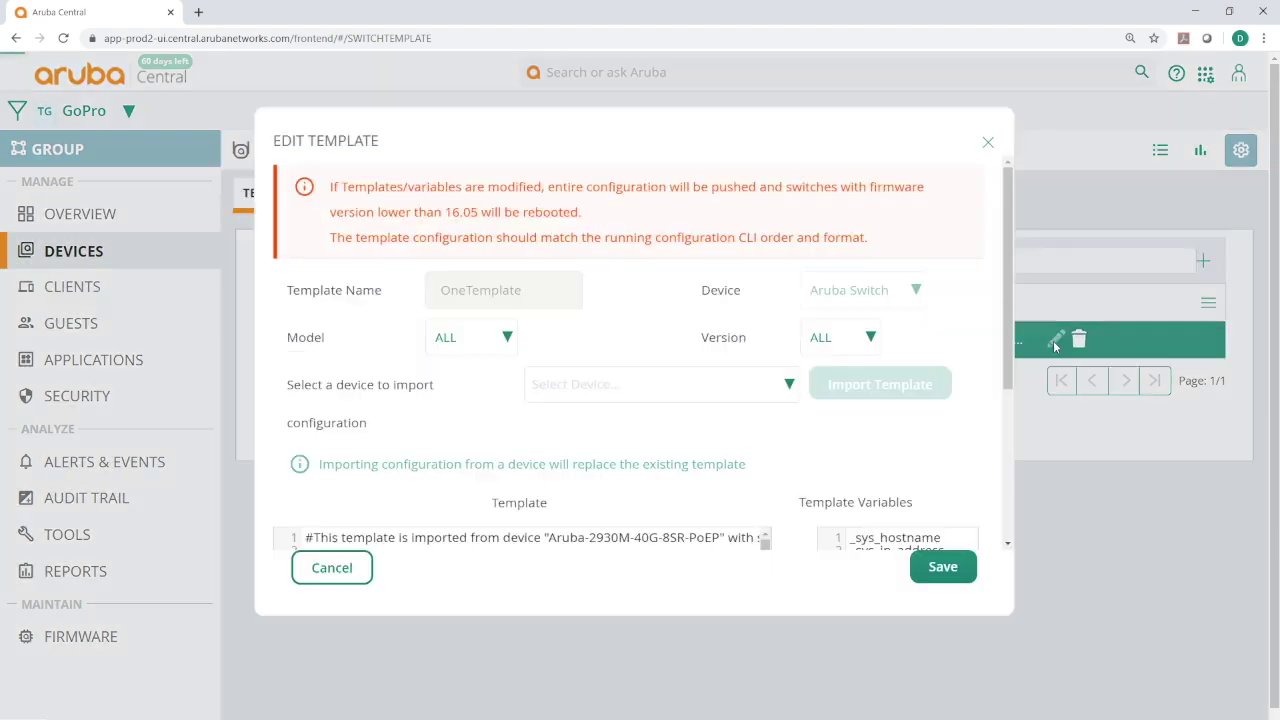
pyautogui.scroll(-5, 1008, 346)
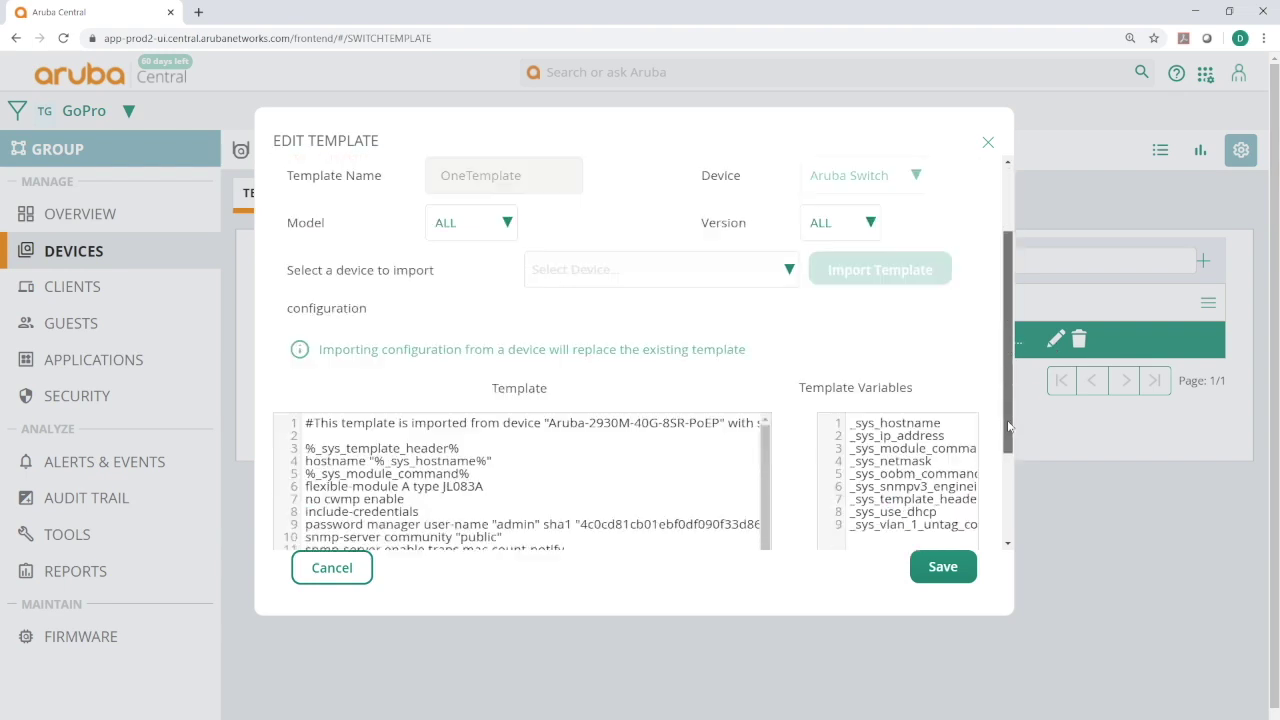
pyautogui.scroll(-3, 766, 415)
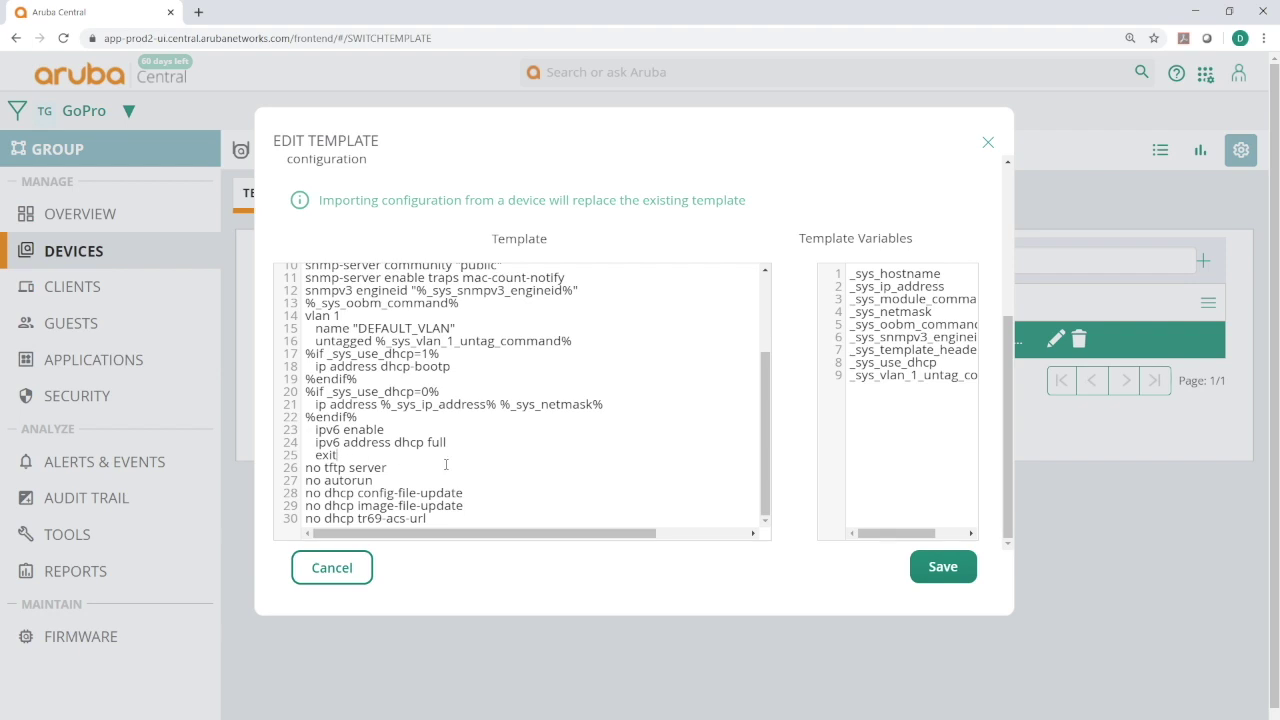
# - Add a vlan 10 block with the name "video" and a closing exit directly after the vlan 1 block
pyautogui.press('Return')
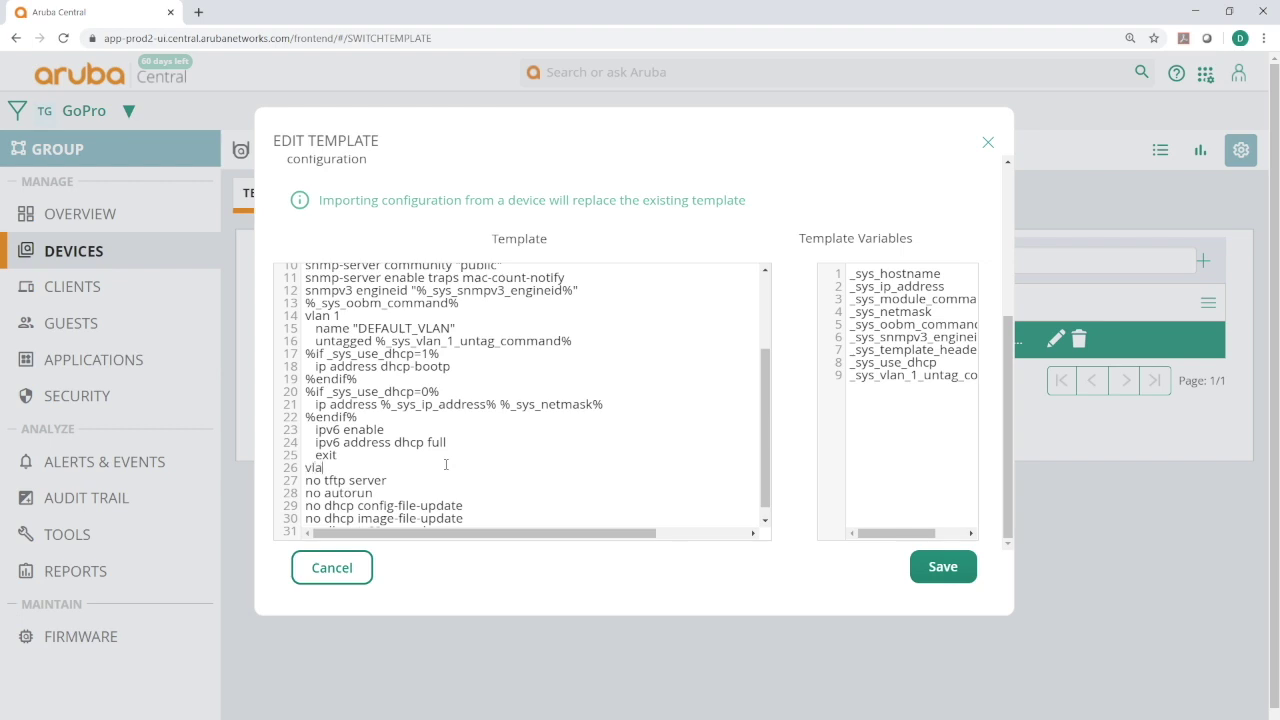
pyautogui.write('vlan 10')
pyautogui.press('Return')
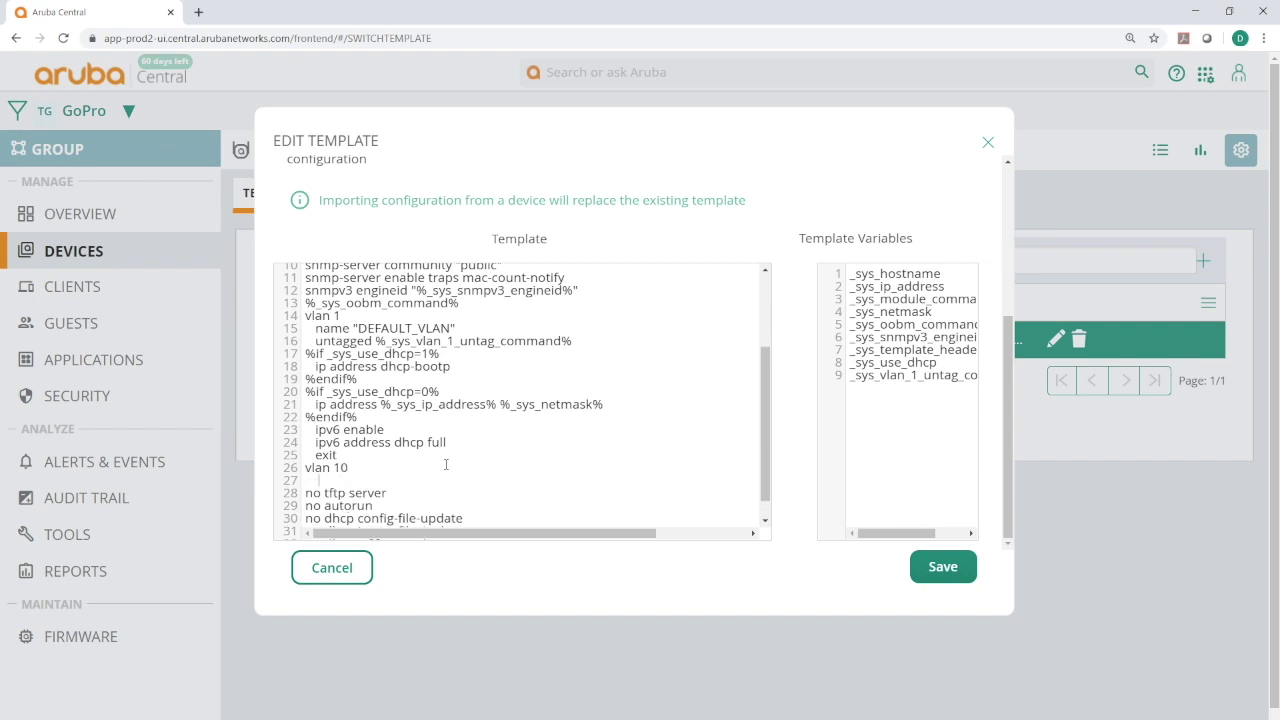
pyautogui.write('name "video')
pyautogui.press('Return')
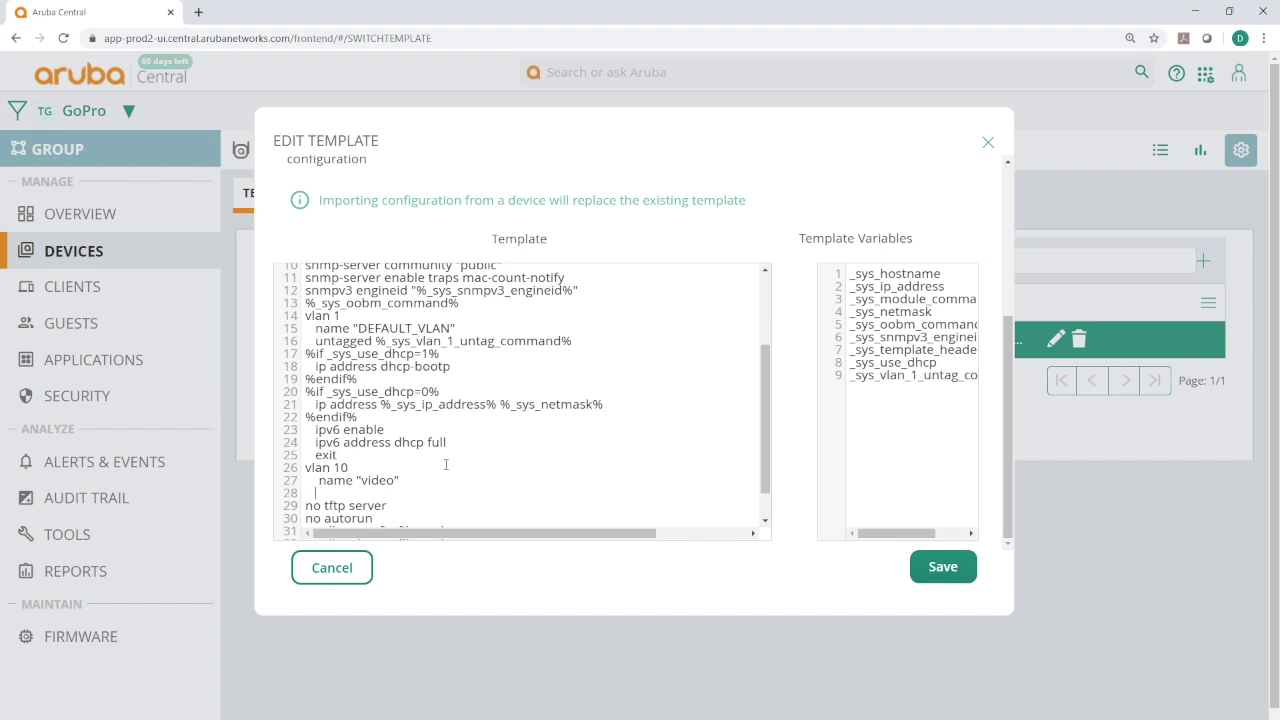
pyautogui.press('BackSpace')
pyautogui.press('BackSpace')
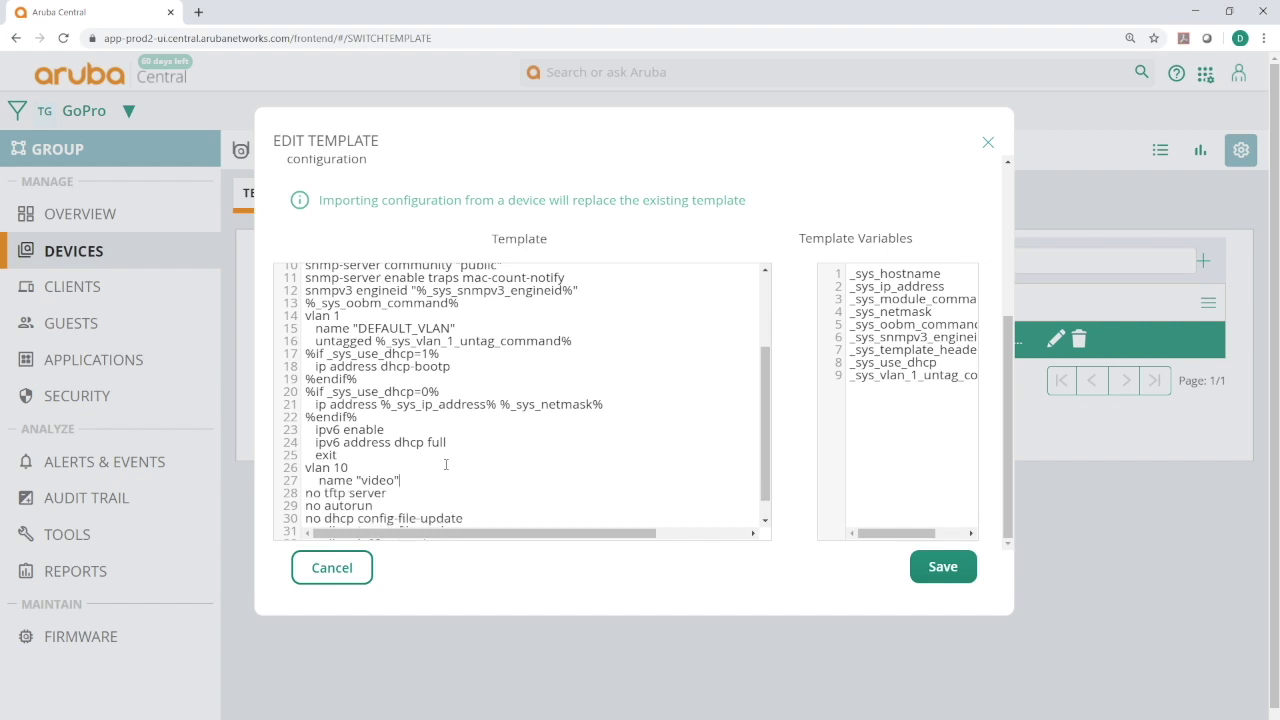
pyautogui.press('Return')
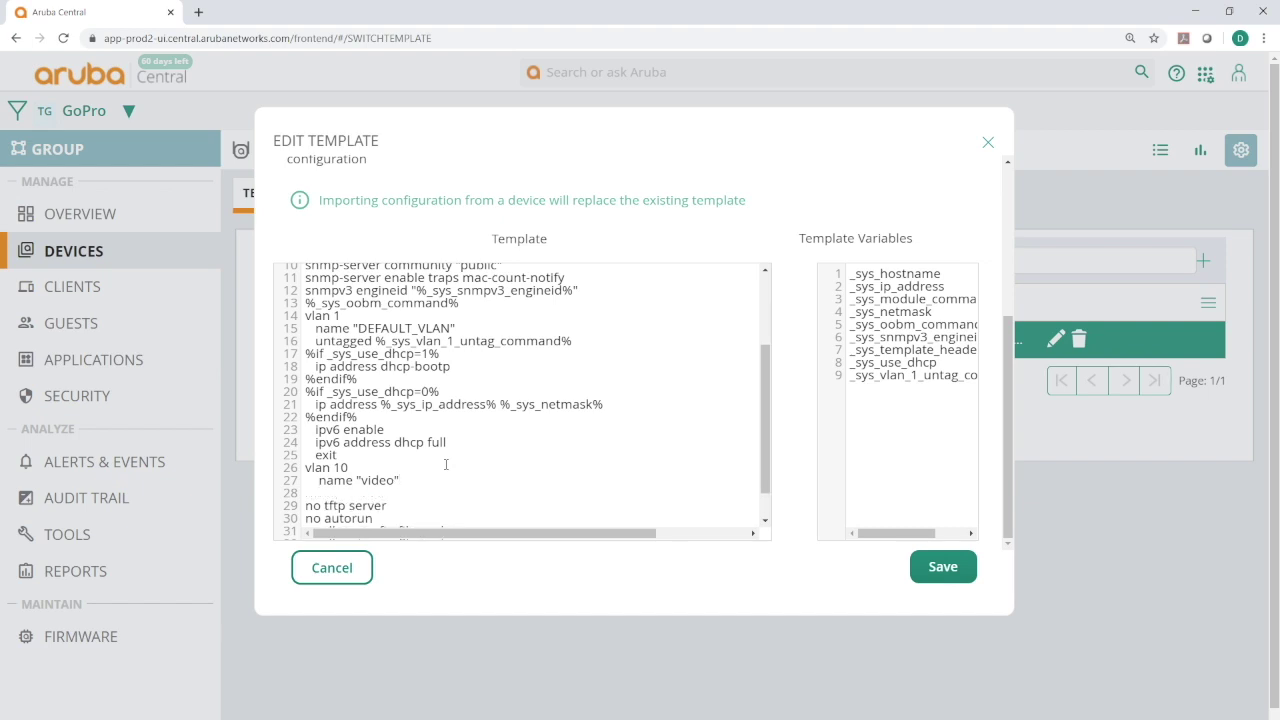
pyautogui.write('exit')
pyautogui.press('Return')
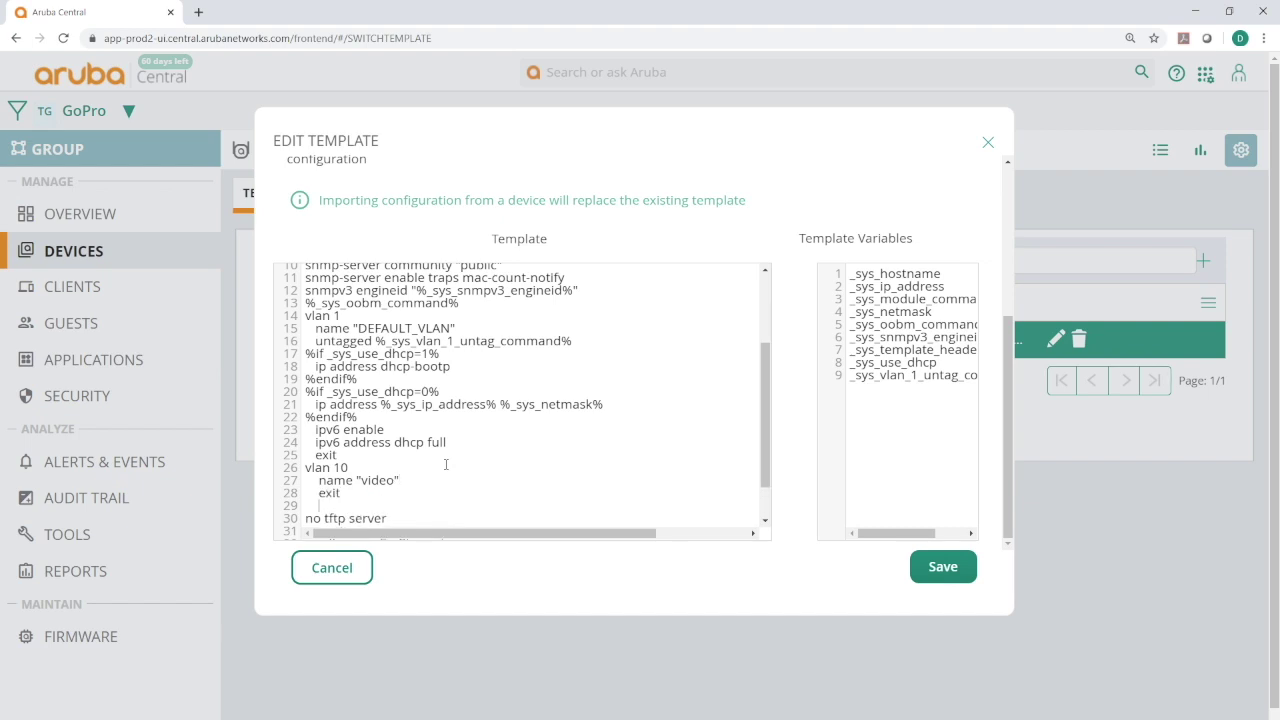
# - Add an unindented vlan 12 block with the name "voice" and a closing exit after the vlan 10 block
pyautogui.press('BackSpace')
pyautogui.press('BackSpace')
pyautogui.press('BackSpace')
pyautogui.press('BackSpace')
pyautogui.press('Return')
pyautogui.write('vlan 12')
pyautogui.press('Return')
pyautogui.write('name')
pyautogui.write(' "')
pyautogui.write('voi')
pyautogui.write('d')
pyautogui.write('e')
pyautogui.write('"')
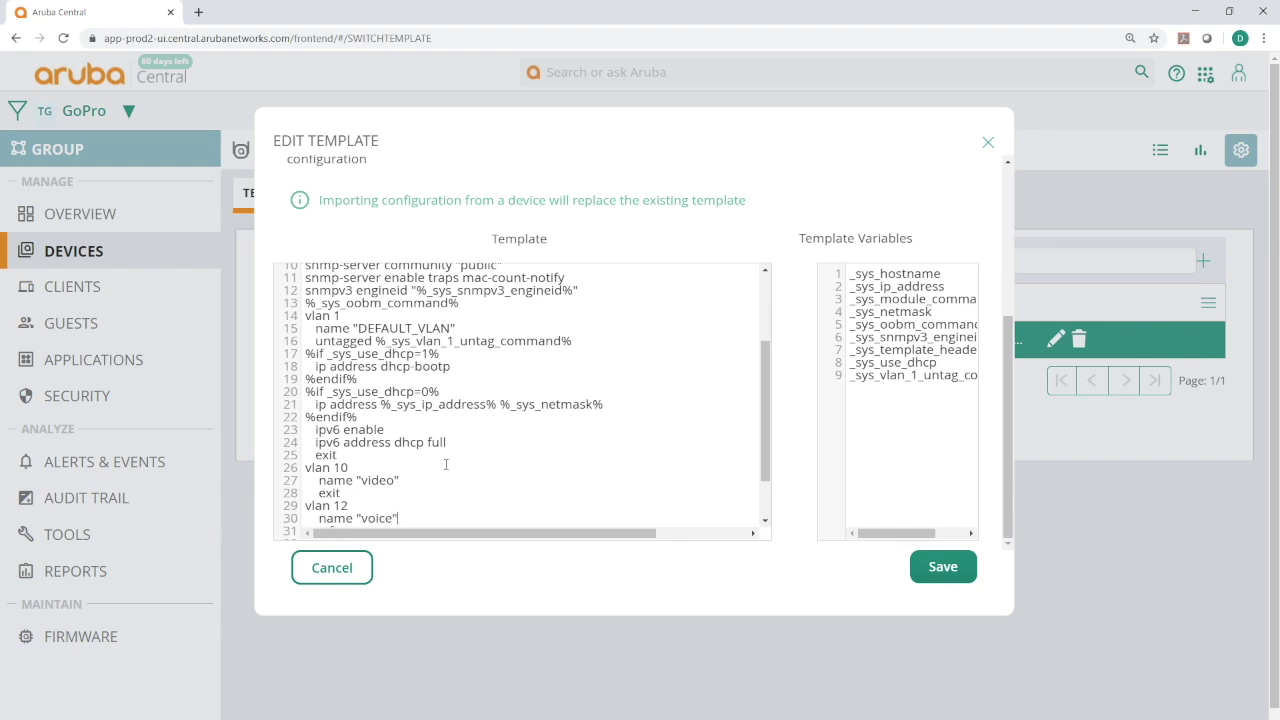
pyautogui.press('Return')
pyautogui.write('exit')
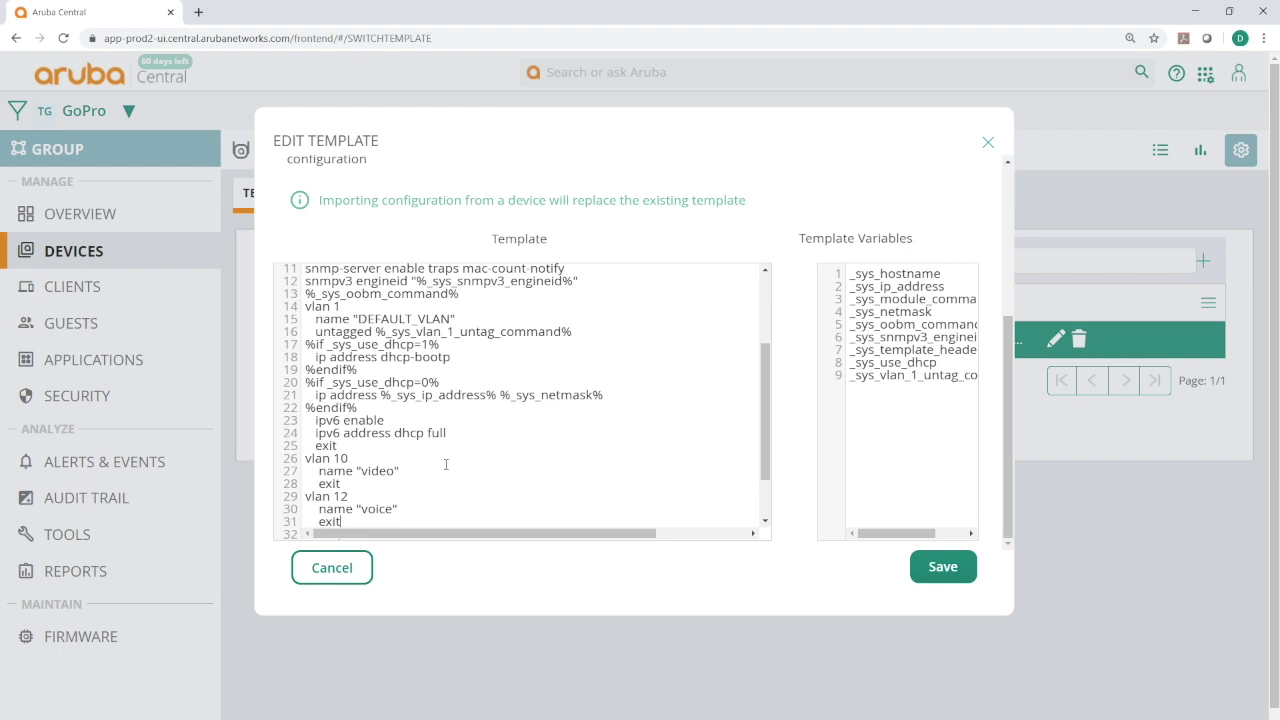
# - Add a vlan 14 block with the name "printers" and a closing exit after the vlan 12 block
pyautogui.press('Return')
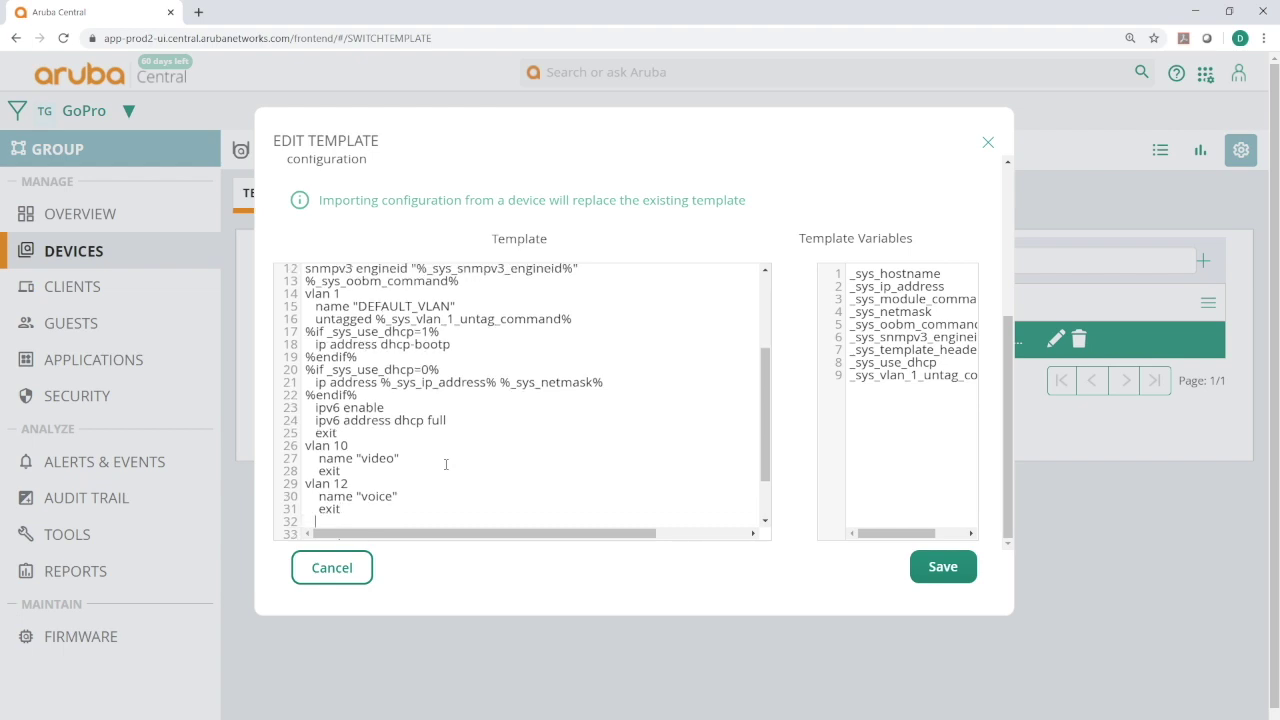
pyautogui.press('BackSpace')
pyautogui.write('vlan 14')
pyautogui.press('Return')
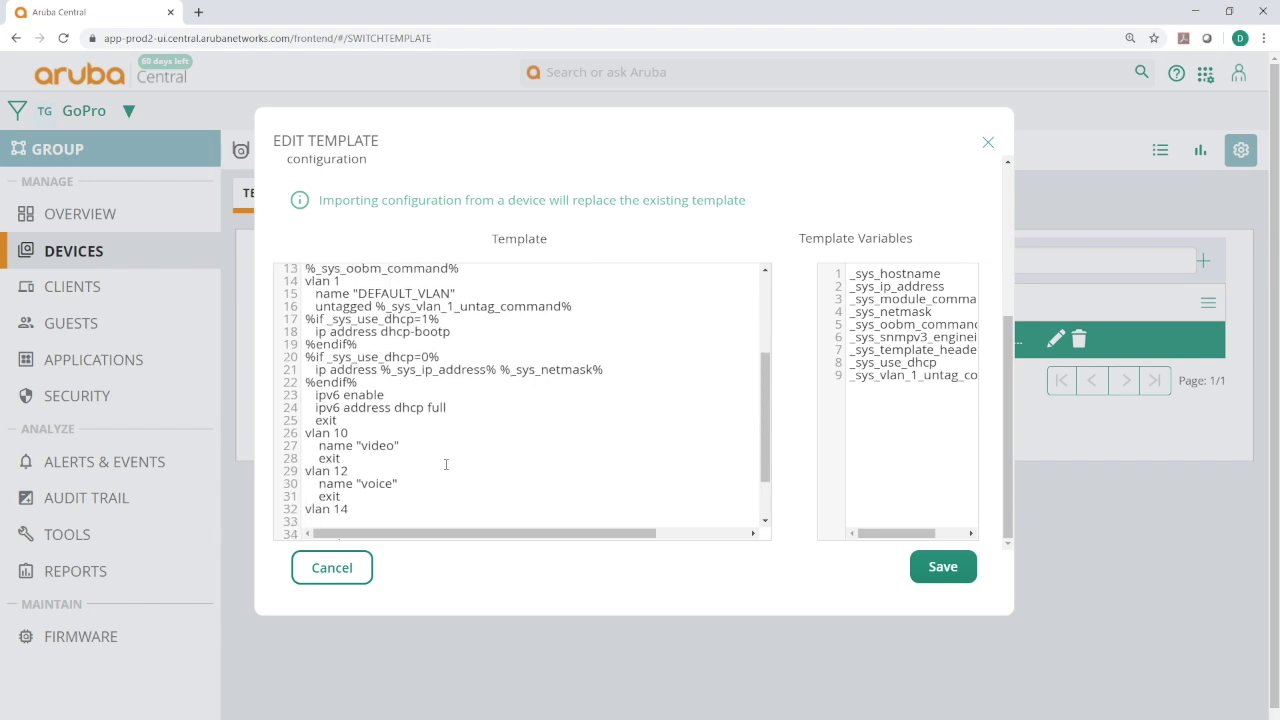
pyautogui.write('name "printers"')
pyautogui.press('Return')
pyautogui.write('exit')
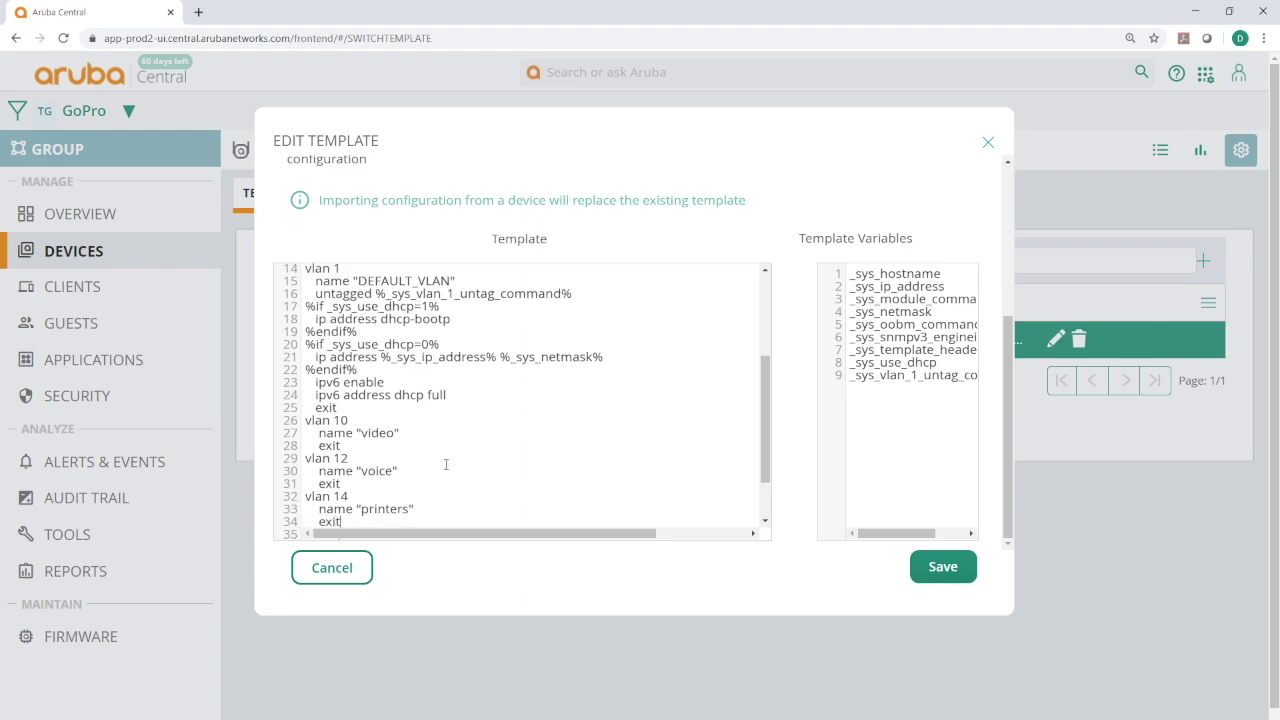
# - Place no tftp server directly below the vlan 14 block, check the end of the template and save it
pyautogui.press('Return')
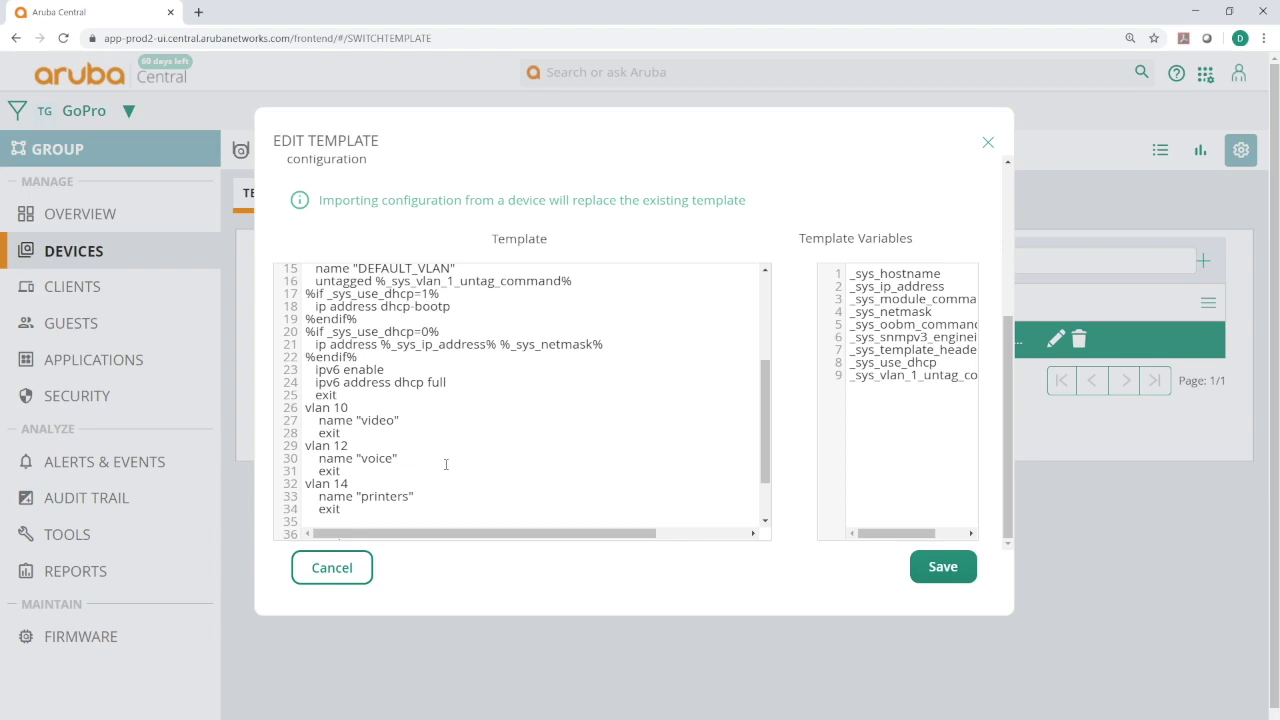
pyautogui.write('no tftp server')
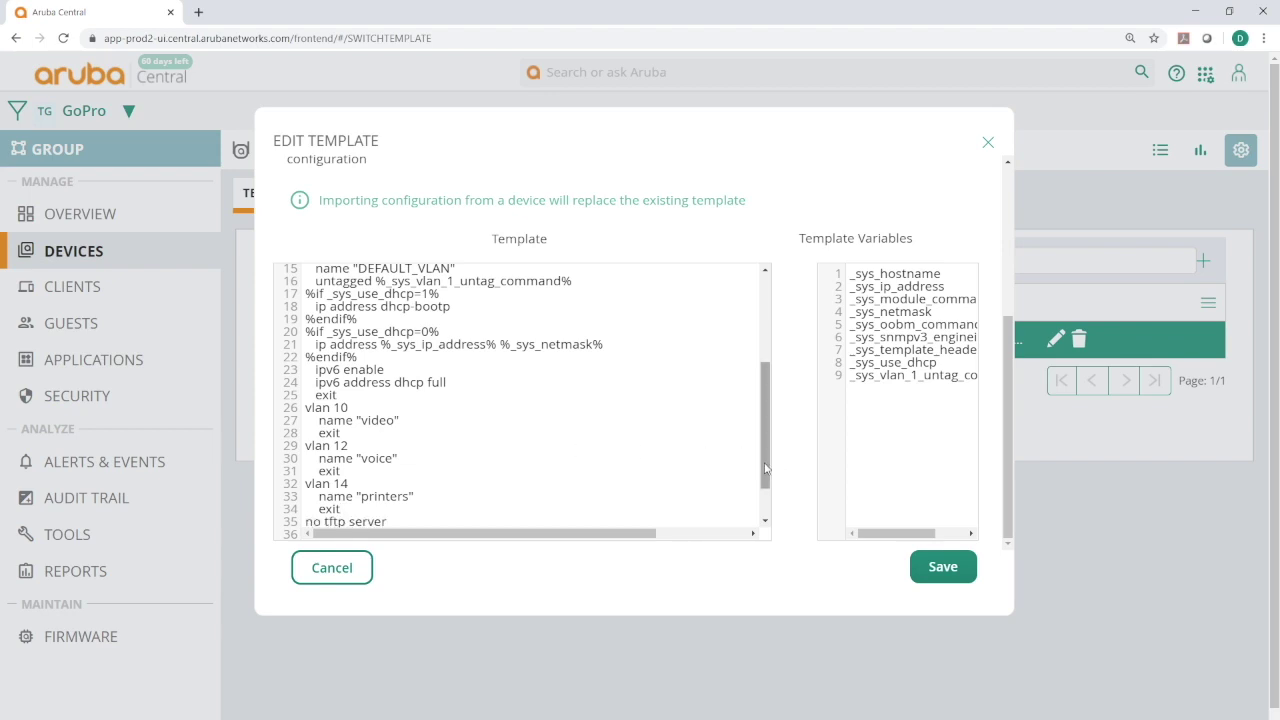
pyautogui.moveTo(768, 471); pyautogui.dragTo(766, 508)
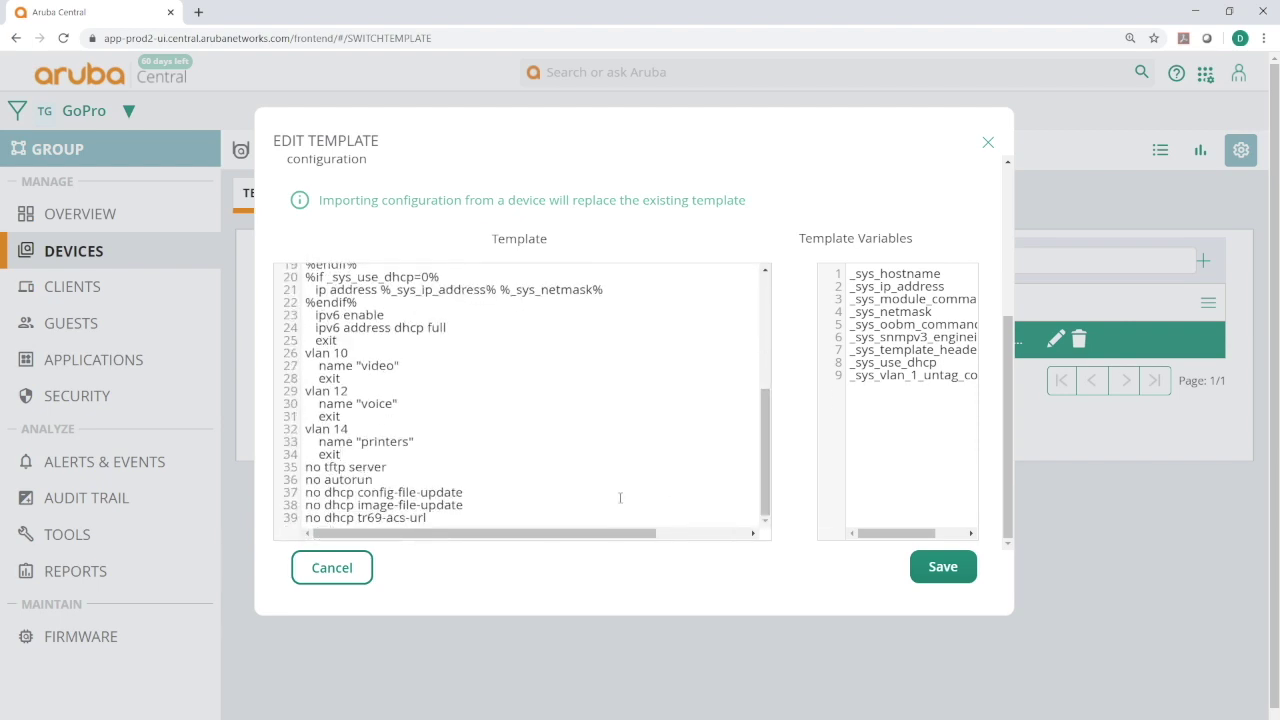
pyautogui.click(943, 568)
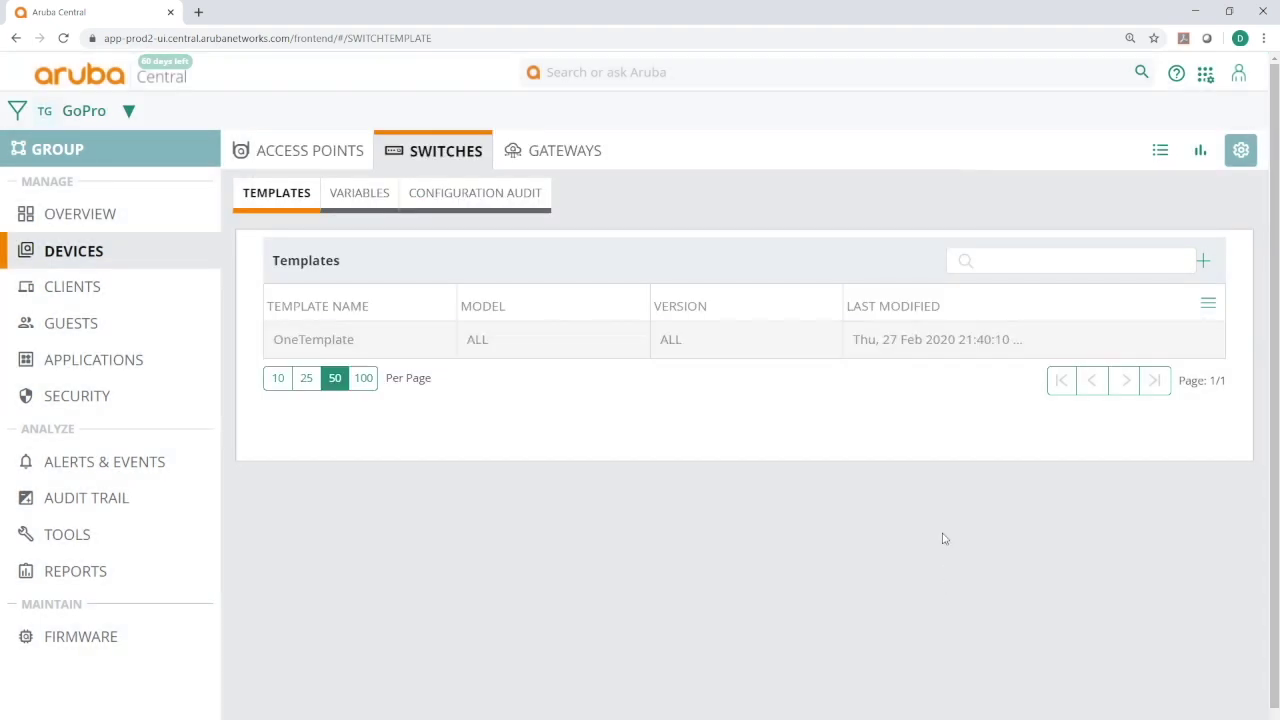
# - Open the configuration audit, then run sh vlan in both PuTTY sessions to check for VLANs 10, 12 and 14
pyautogui.click(472, 196)
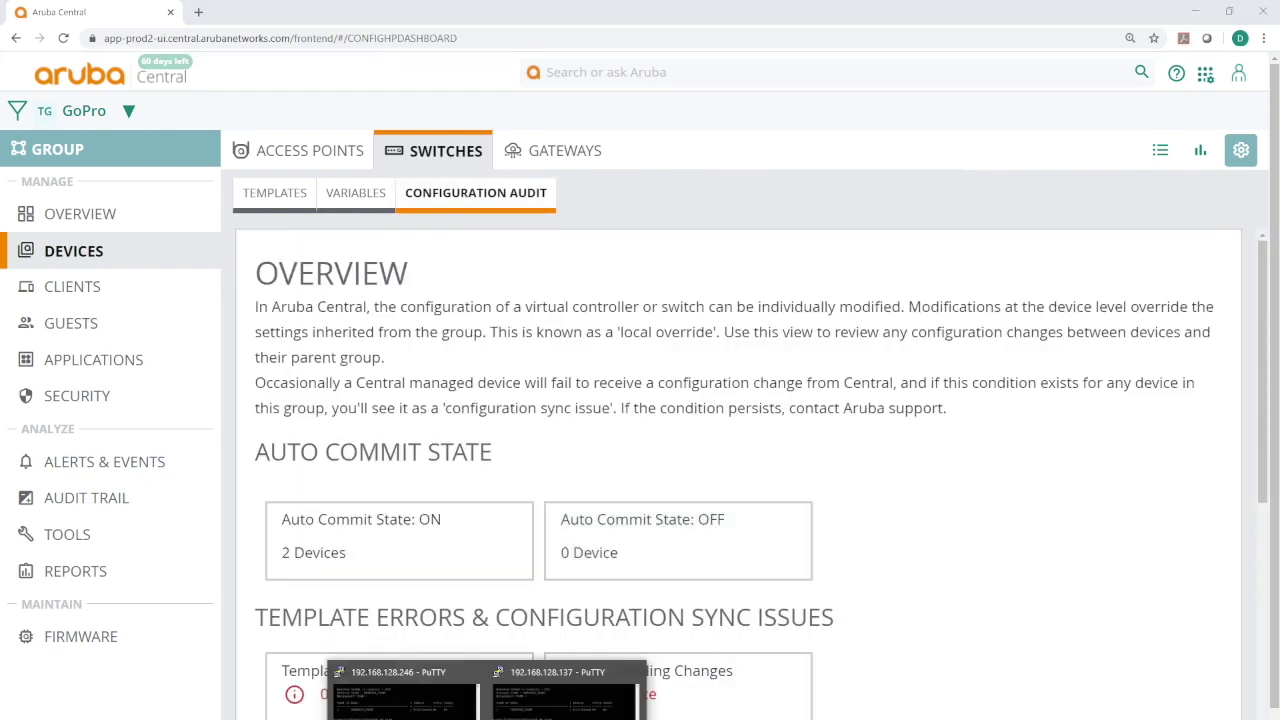
pyautogui.click(406, 695)
pyautogui.write('sh vlan')
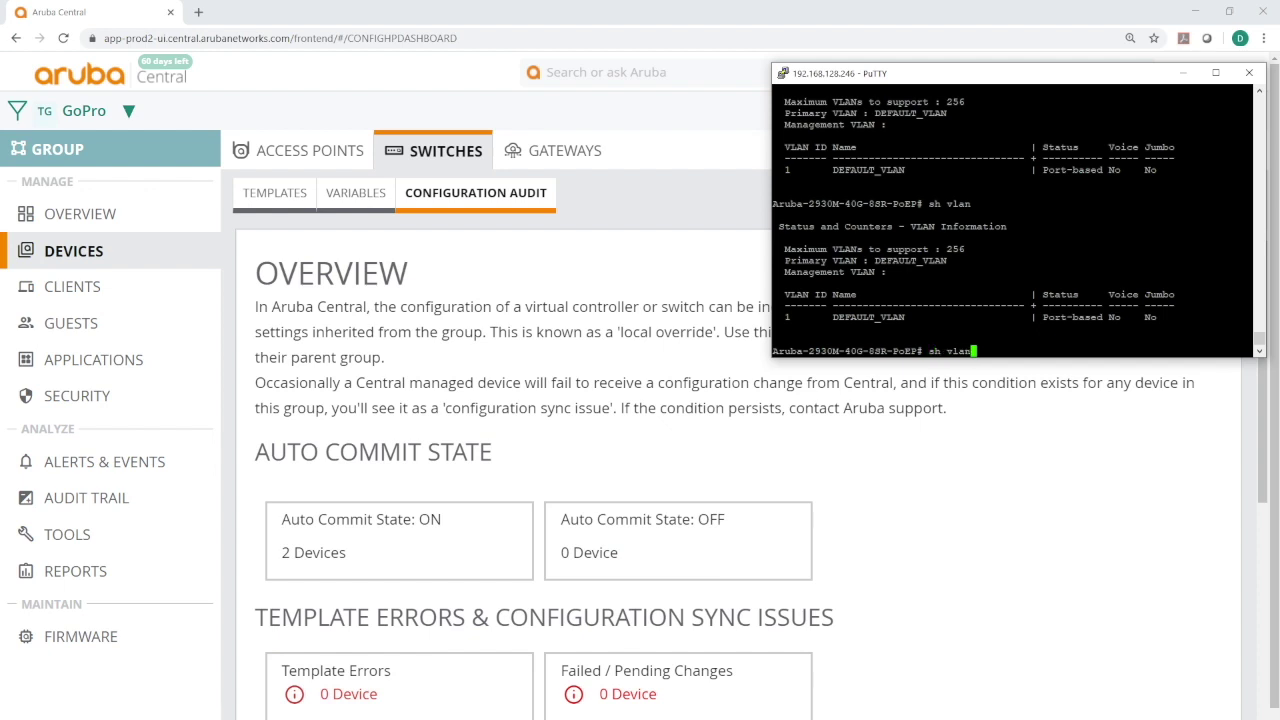
pyautogui.press('Return')
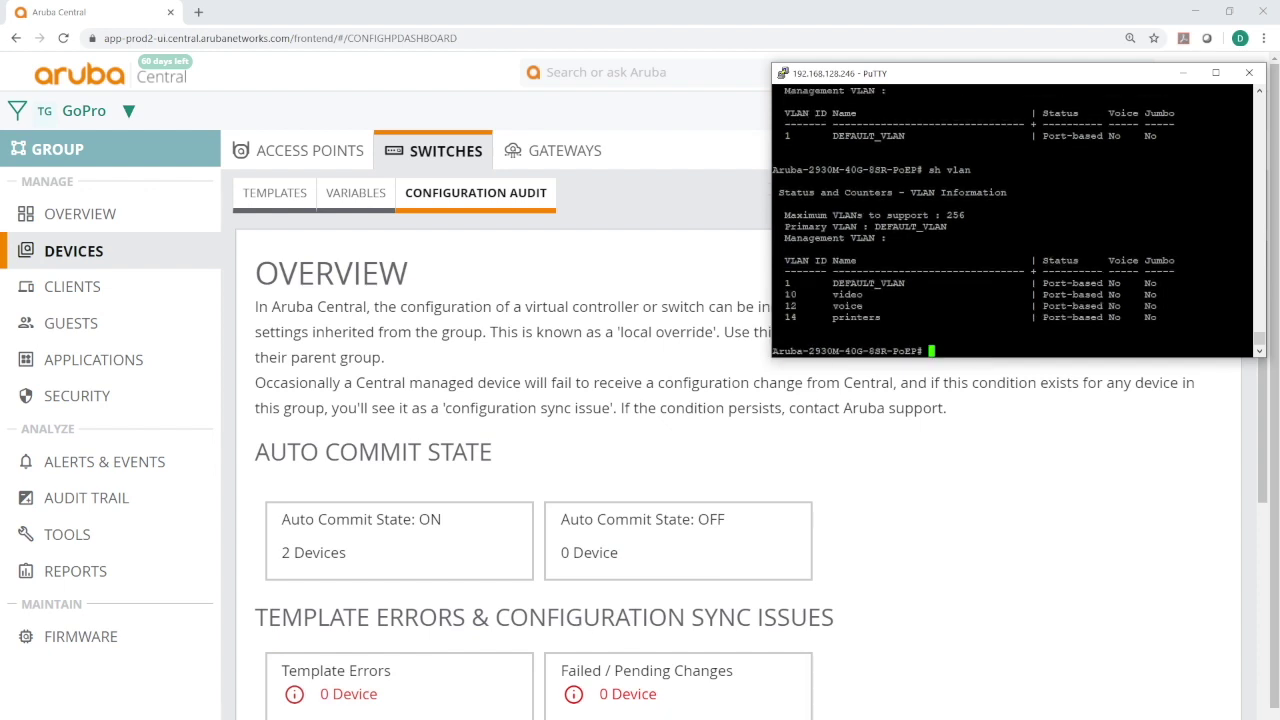
pyautogui.click(566, 695)
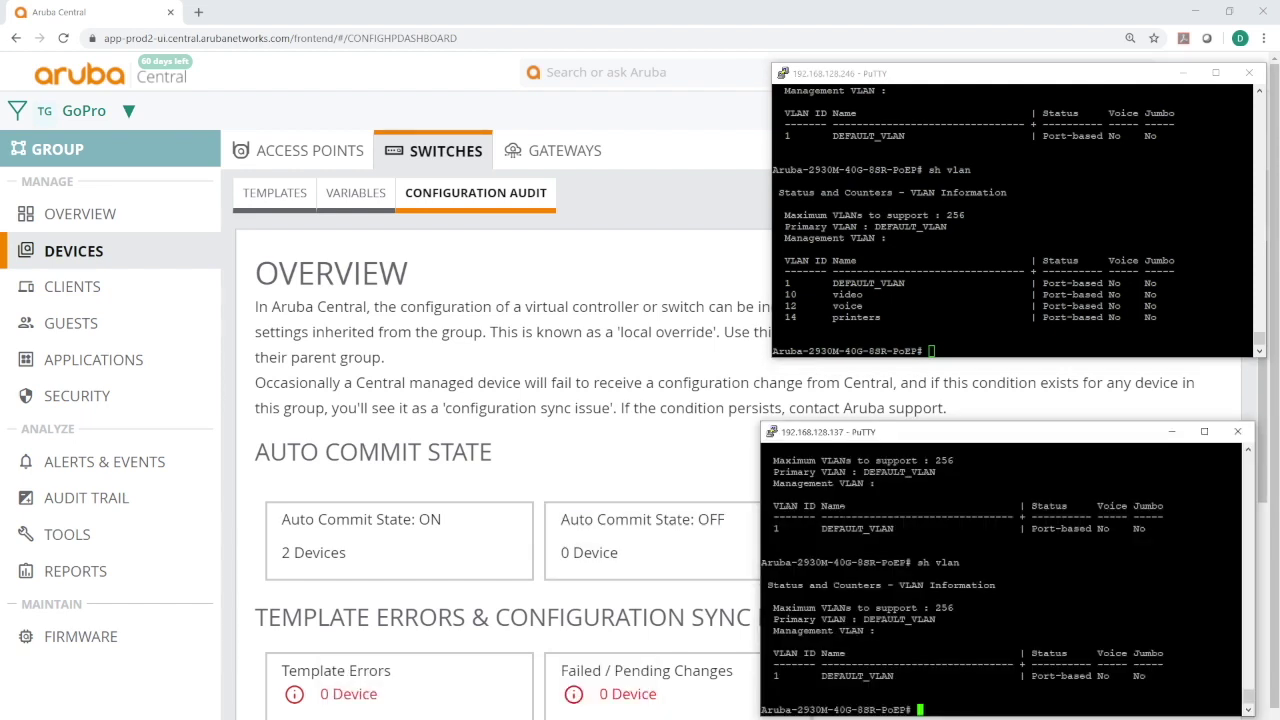
pyautogui.write('sh vlan')
pyautogui.press('Return')
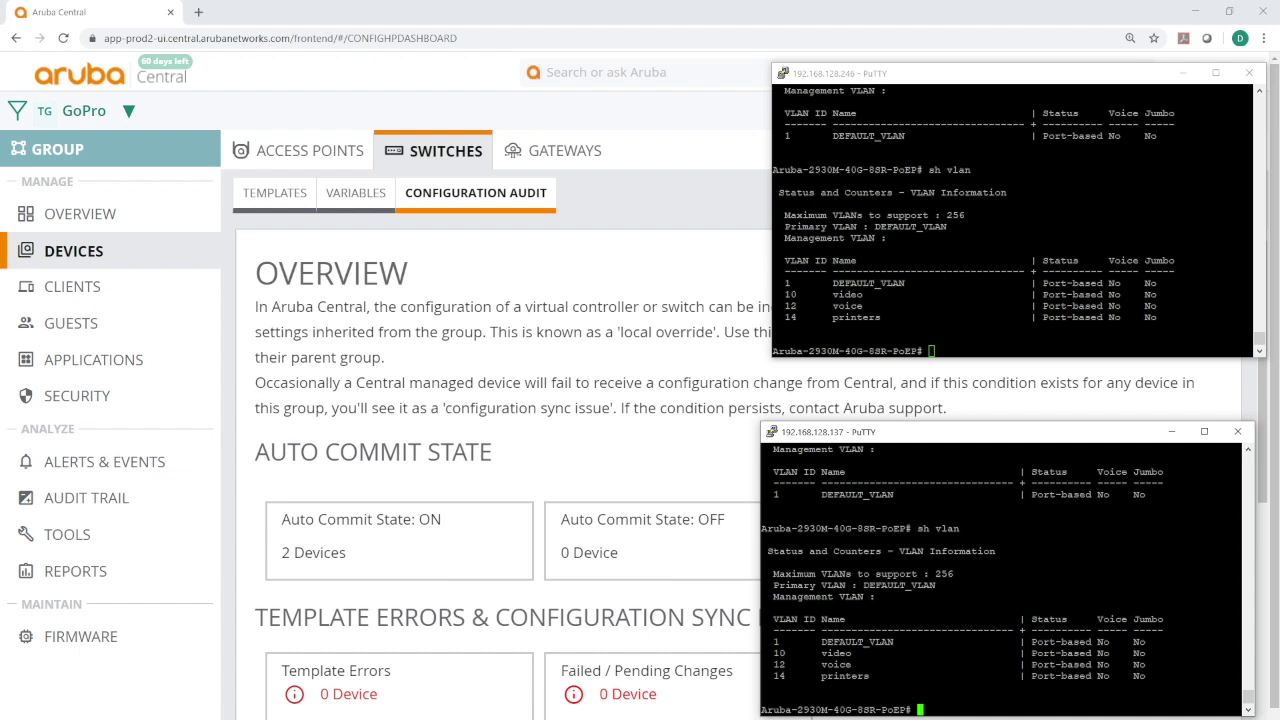
# - Return to Aruba Central, look over the configuration audit and open the GoPro group's switch variables
pyautogui.click(649, 246)
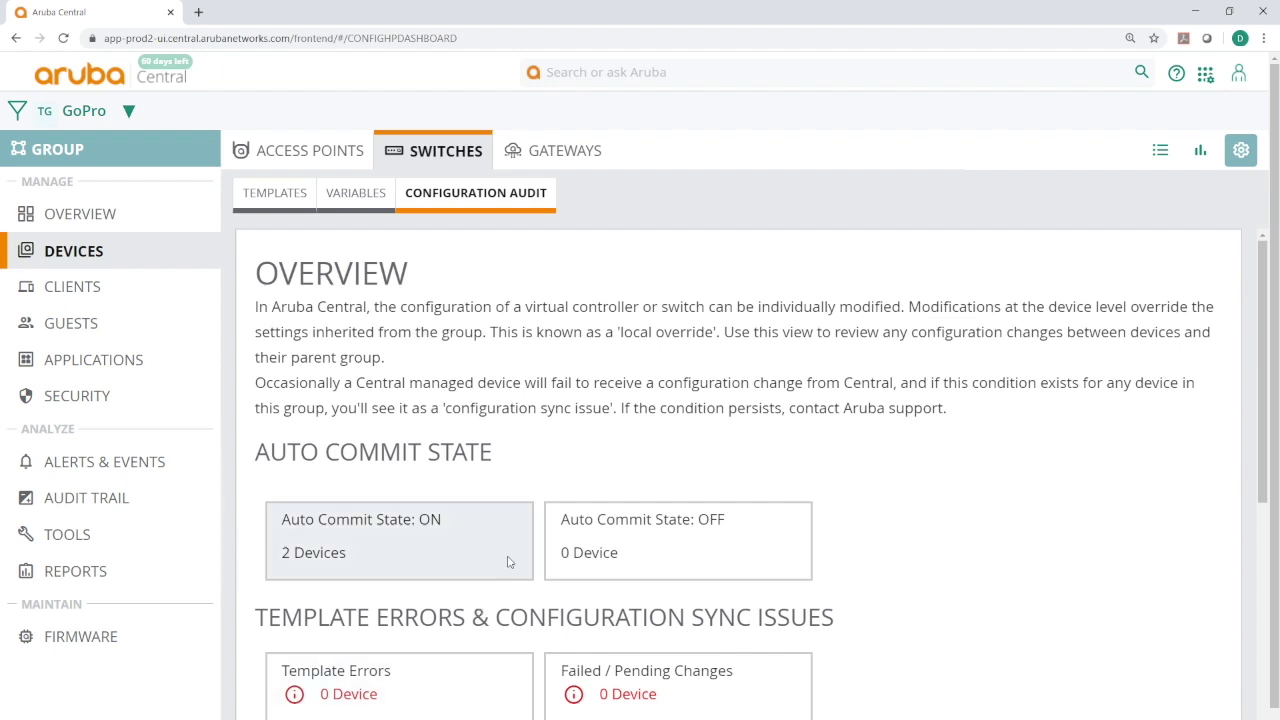
pyautogui.scroll(-2, 508, 562)
pyautogui.scroll(2, 508, 571)
pyautogui.click(282, 194)
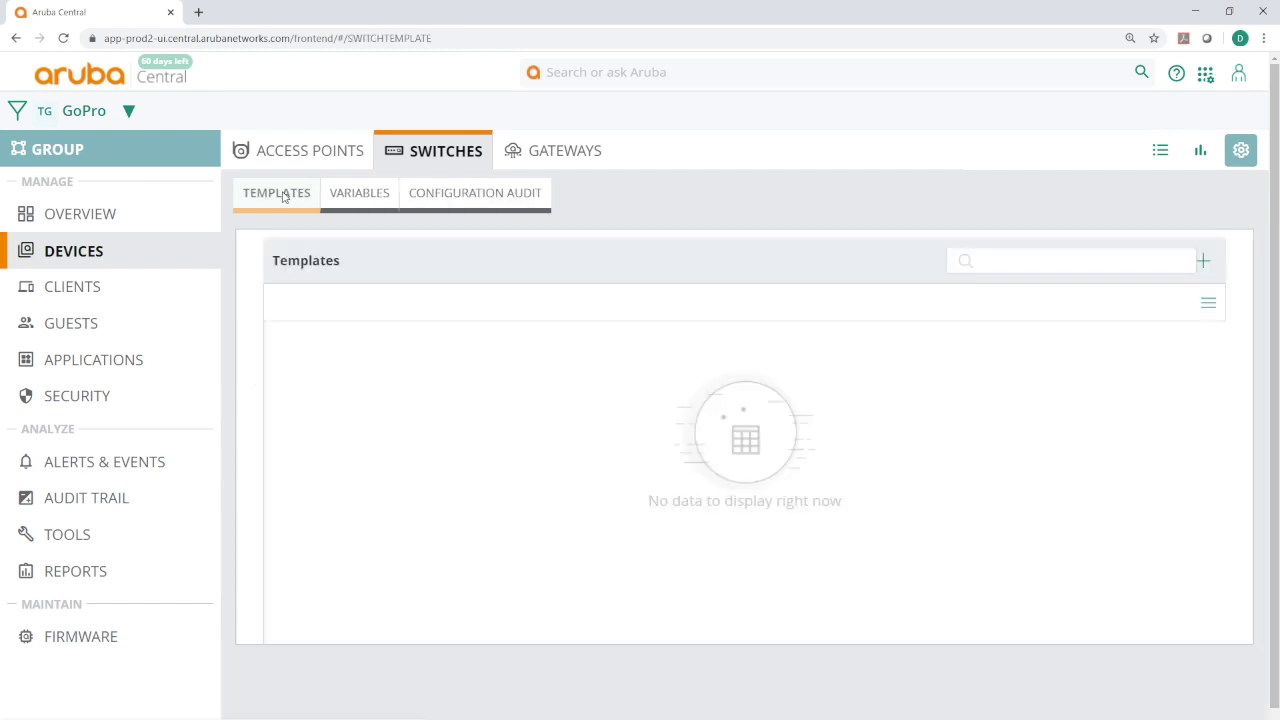
pyautogui.click(346, 197)
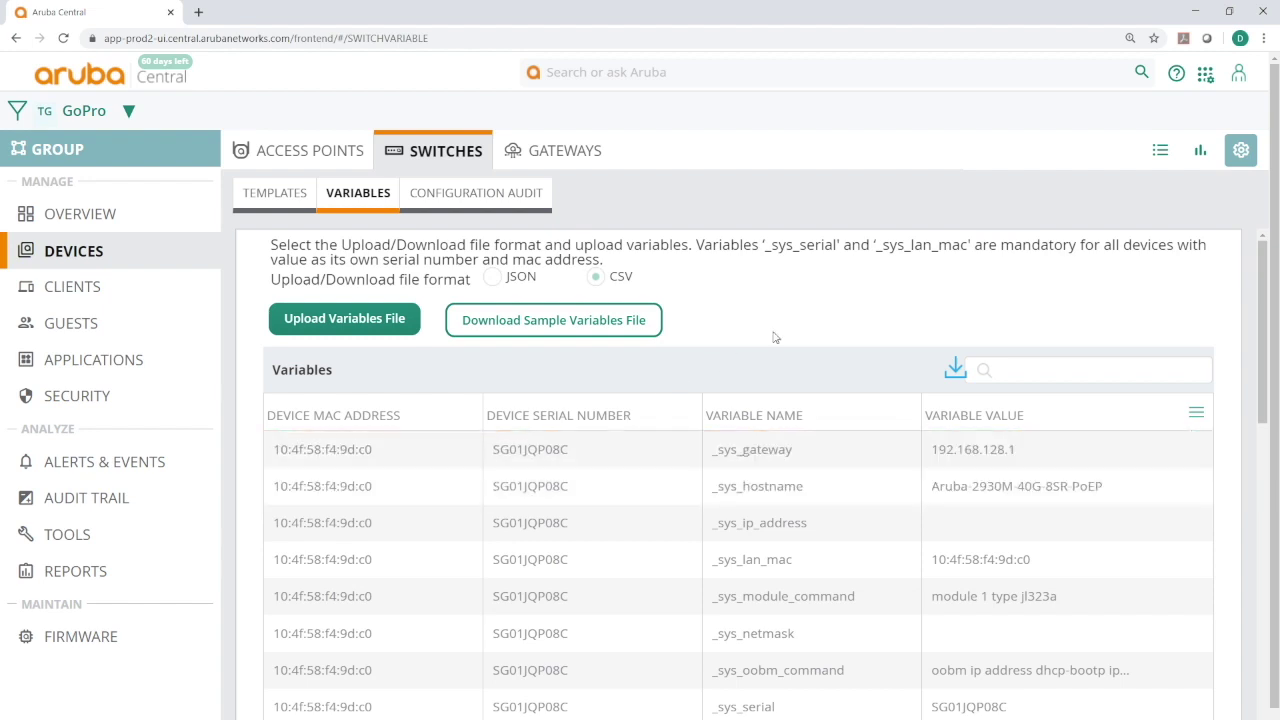
# - Look through the variables table for both switches, comparing system variables such as hostname, IP address, serial and VLAN 1 port commands
pyautogui.scroll(-2, 790, 325)
pyautogui.scroll(-7, 862, 379)
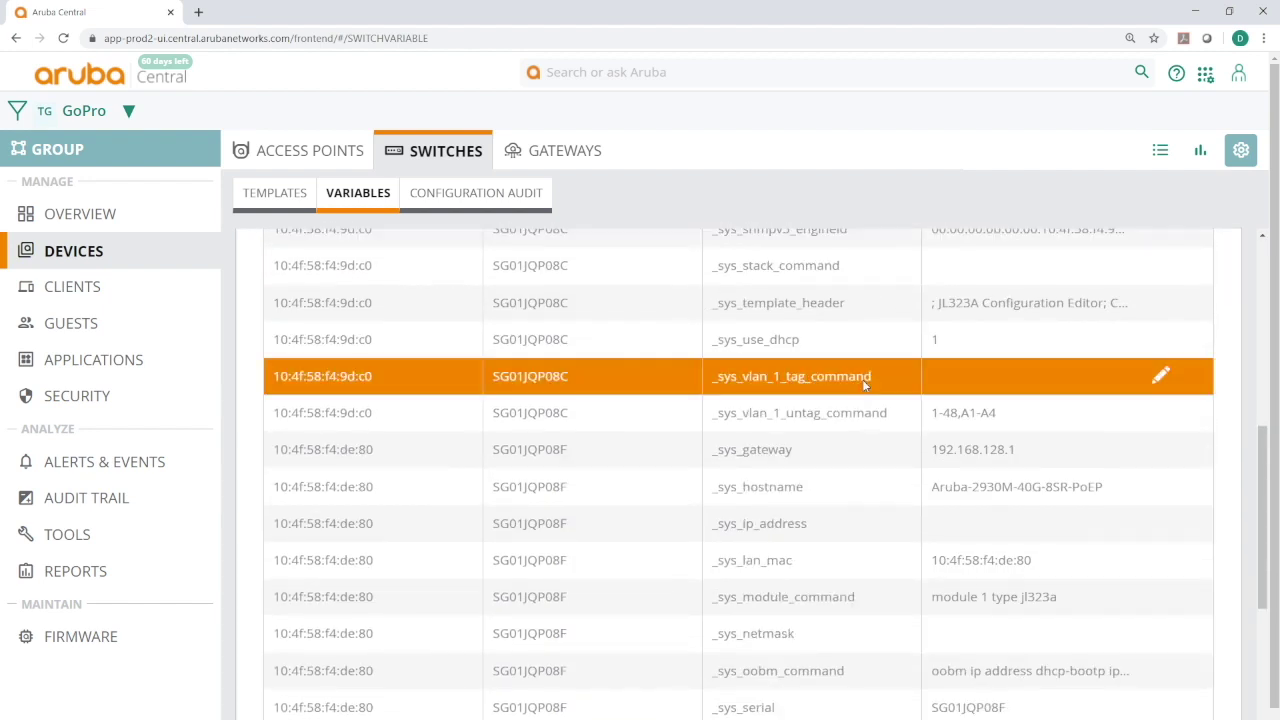
pyautogui.scroll(-1, 862, 379)
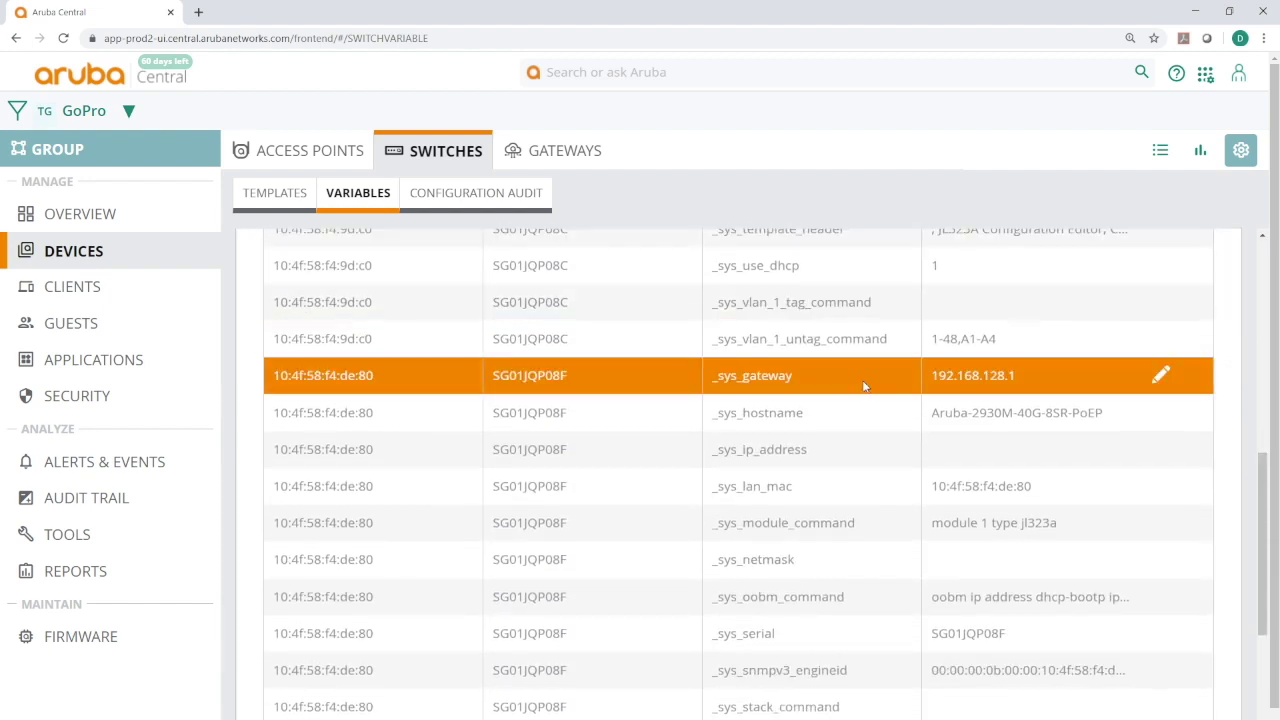
pyautogui.scroll(-4, 862, 379)
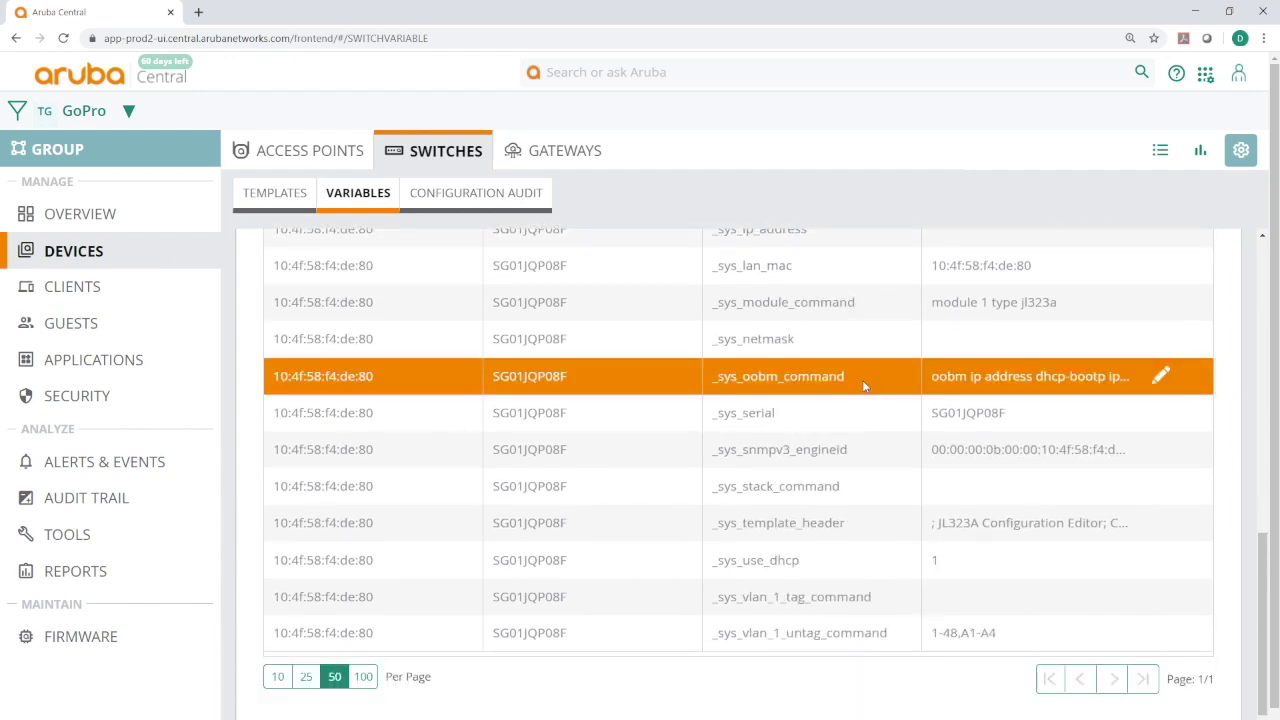
pyautogui.scroll(3, 864, 386)
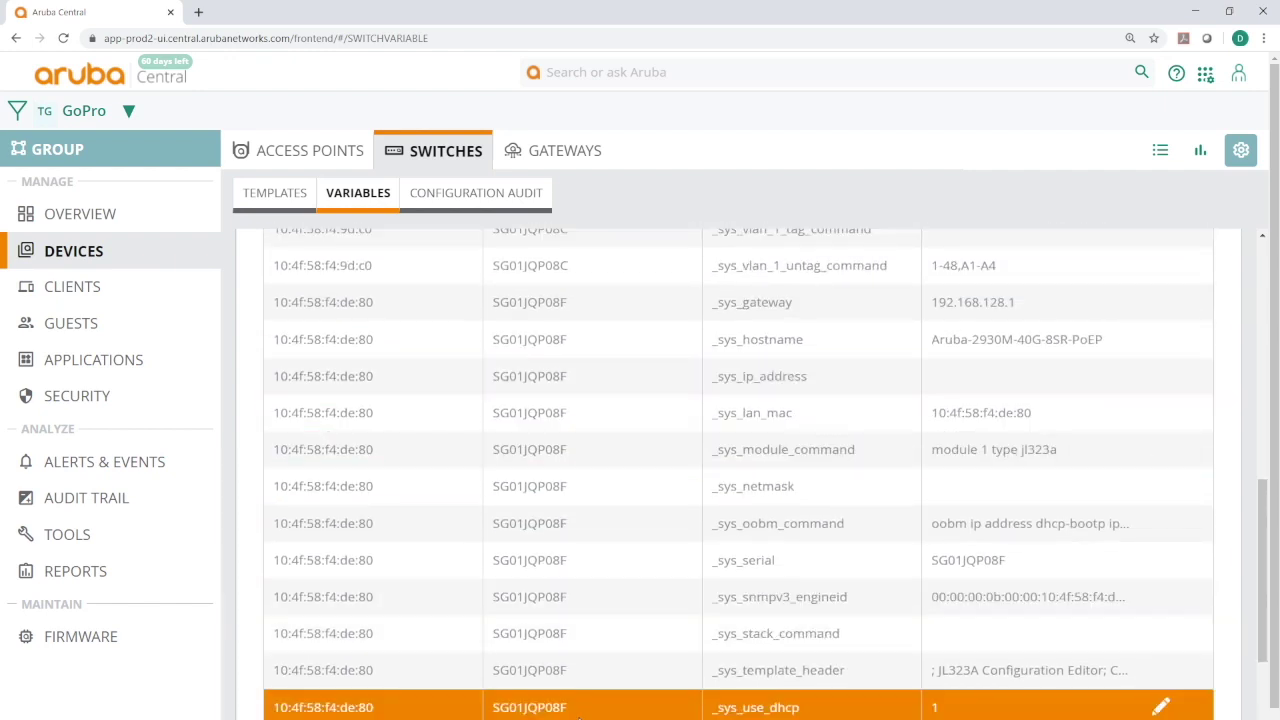
pyautogui.scroll(3, 571, 600)
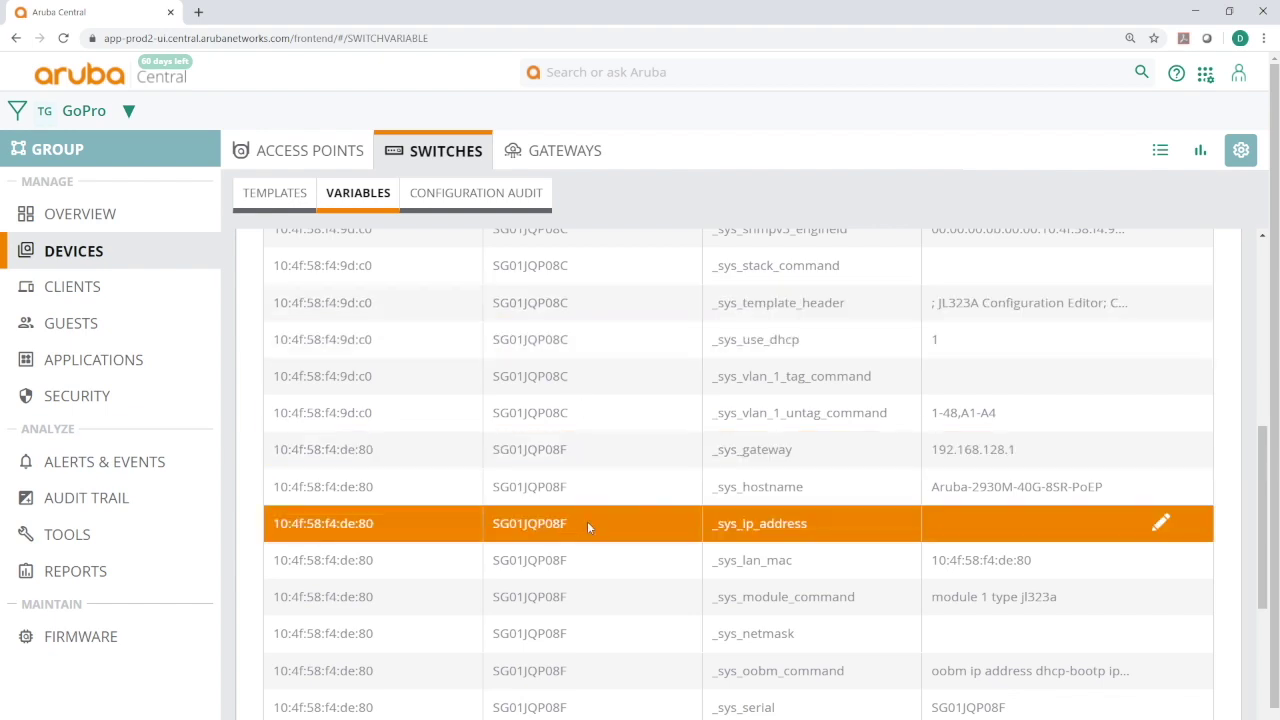
pyautogui.scroll(9, 587, 528)
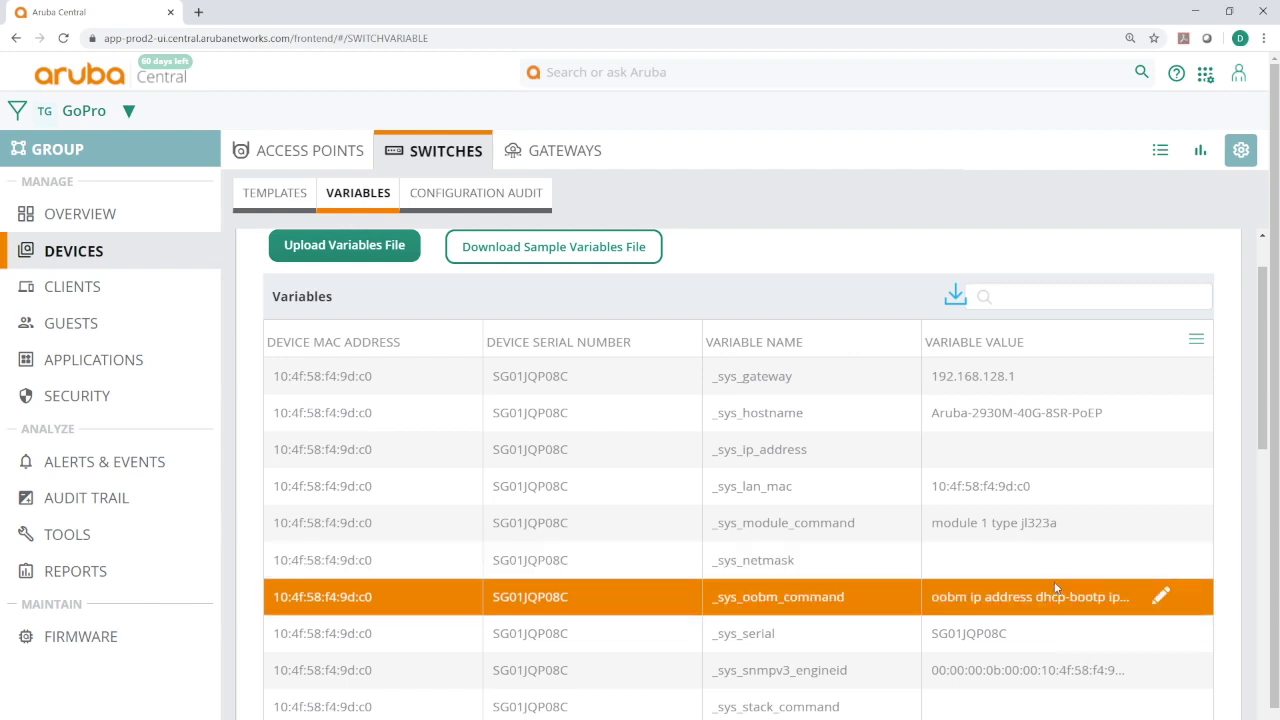
pyautogui.scroll(-3, 1058, 600)
pyautogui.scroll(4, 1056, 597)
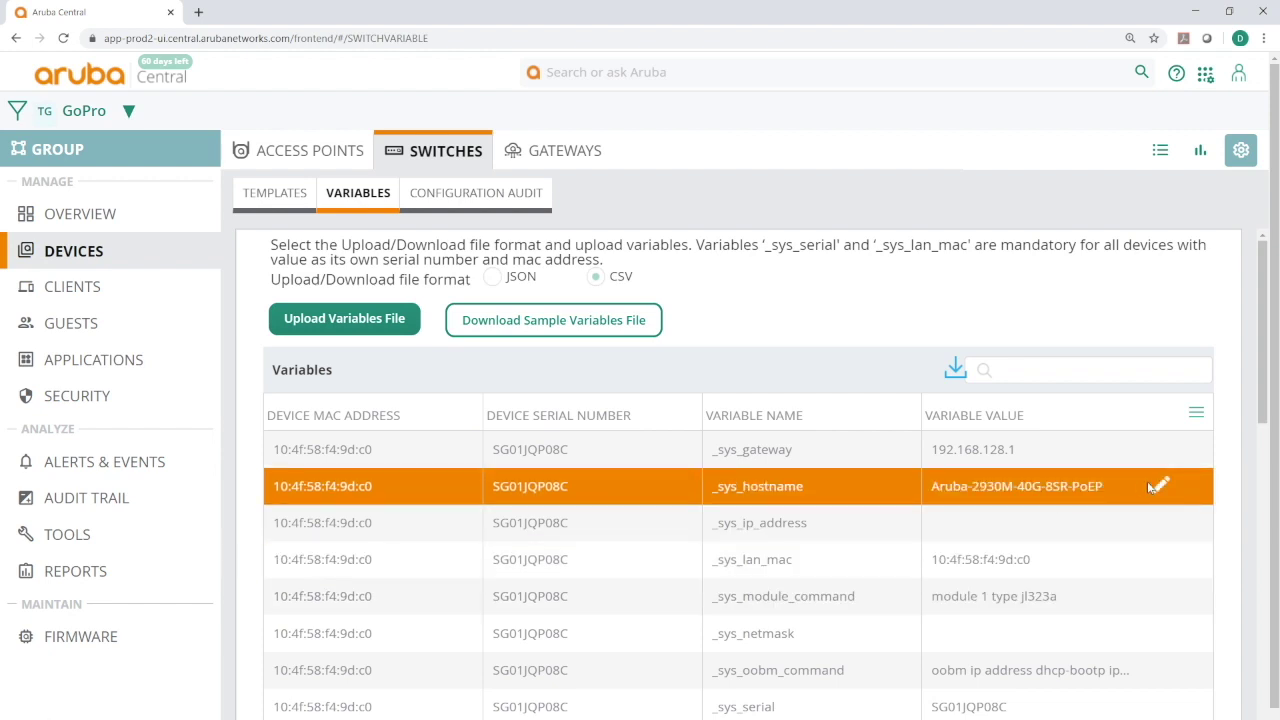
pyautogui.scroll(-1, 1094, 574)
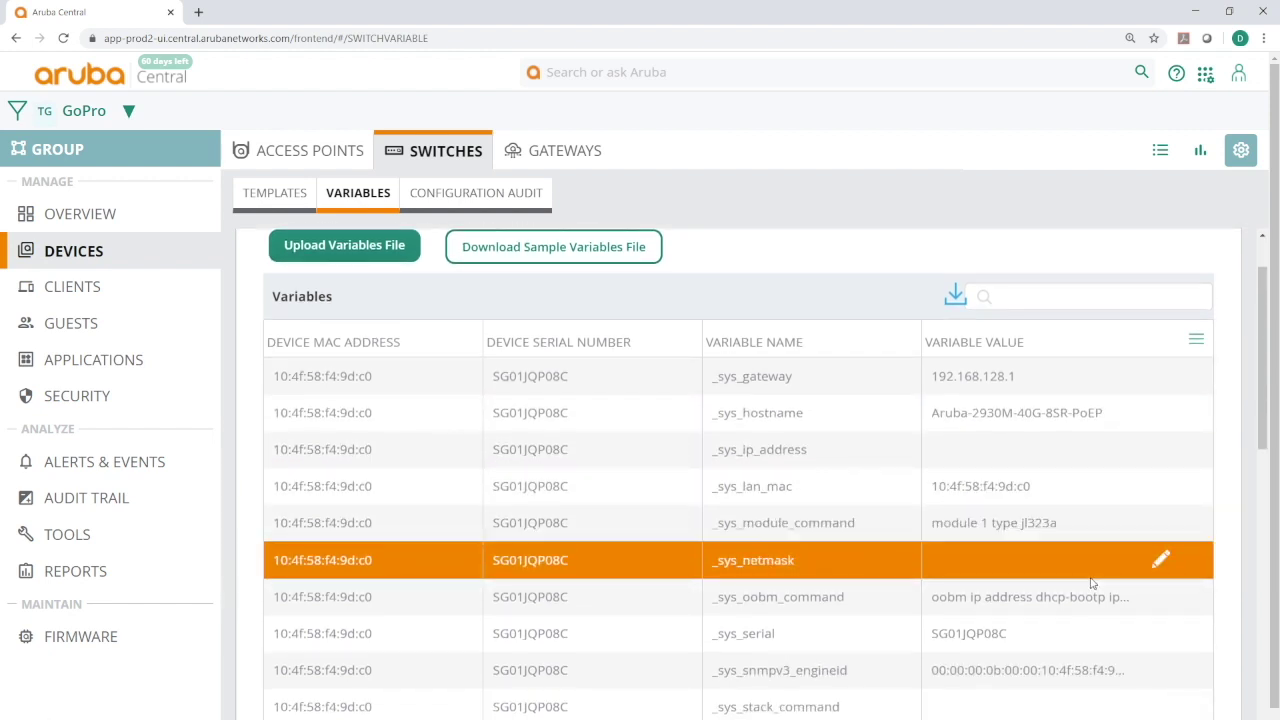
pyautogui.scroll(1, 1092, 582)
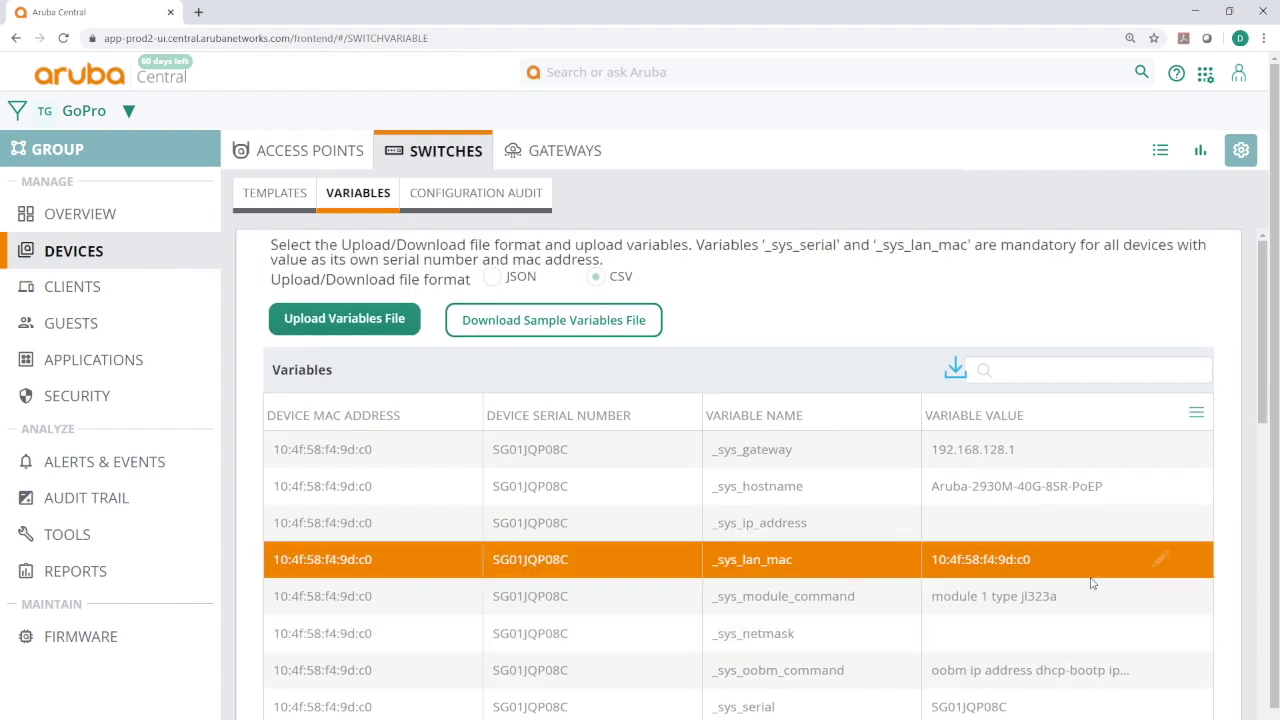
pyautogui.scroll(-1, 805, 563)
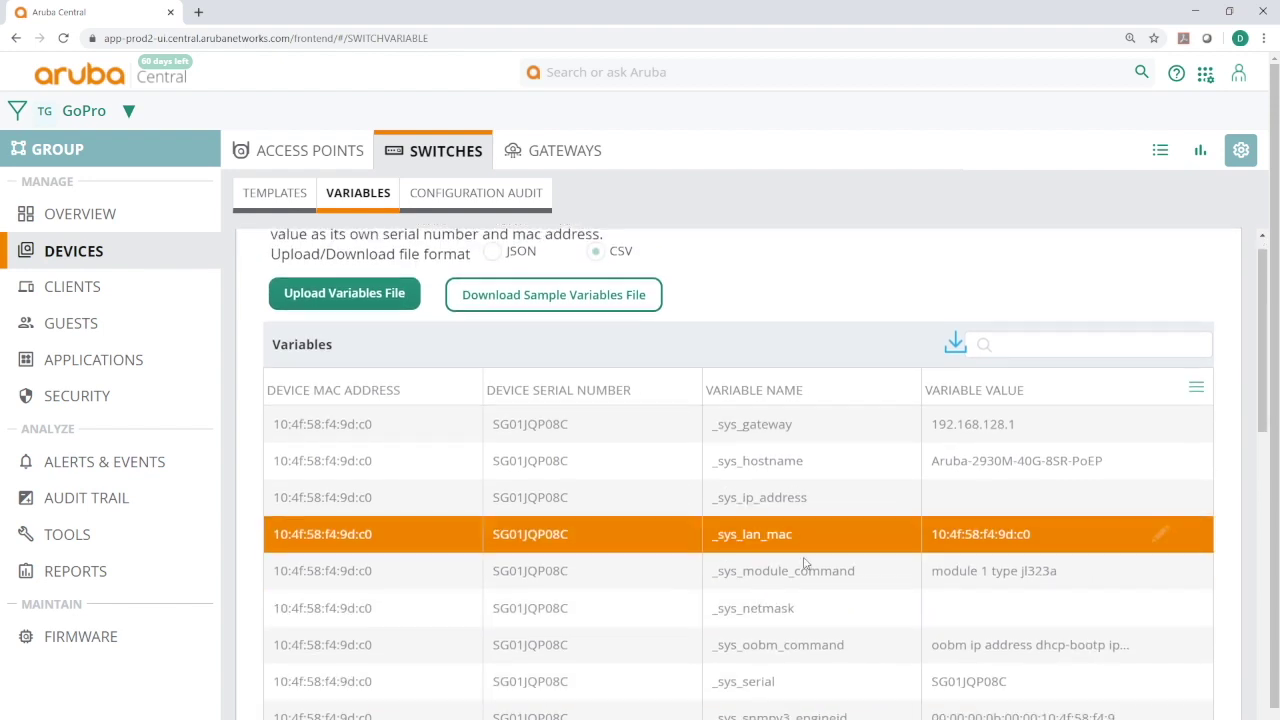
pyautogui.scroll(1, 805, 563)
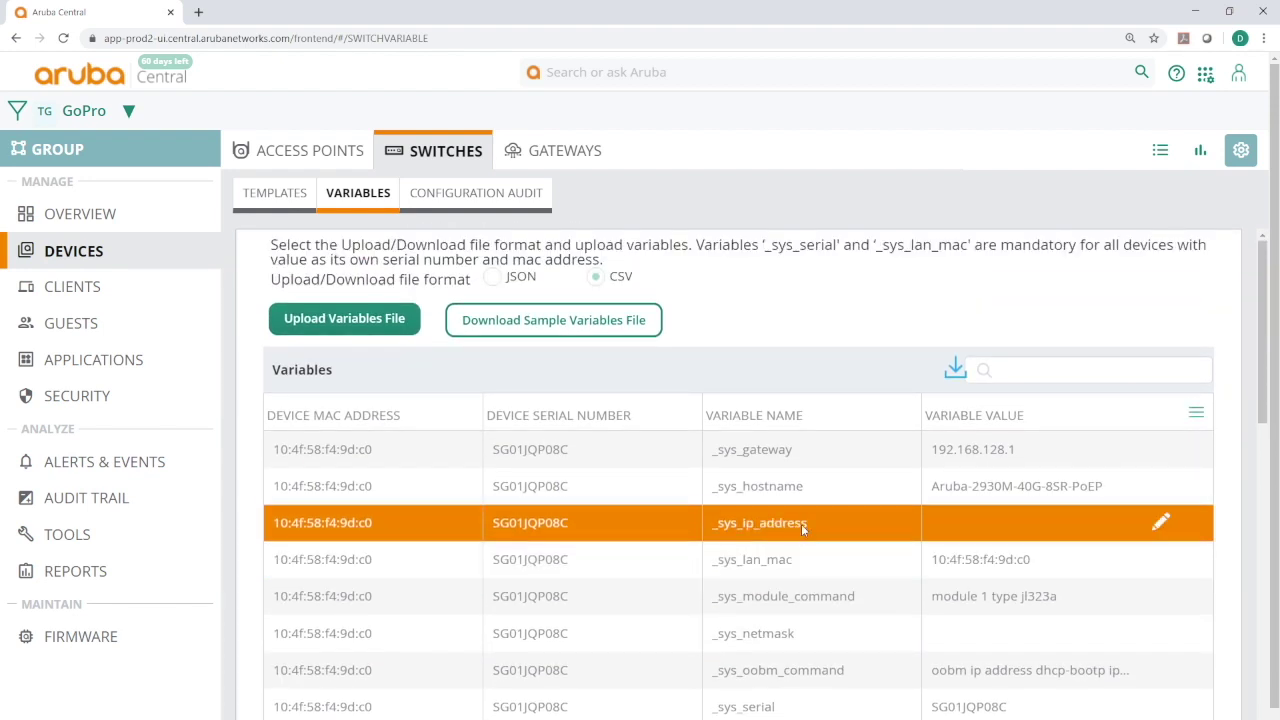
pyautogui.scroll(-1, 803, 537)
pyautogui.scroll(1, 803, 537)
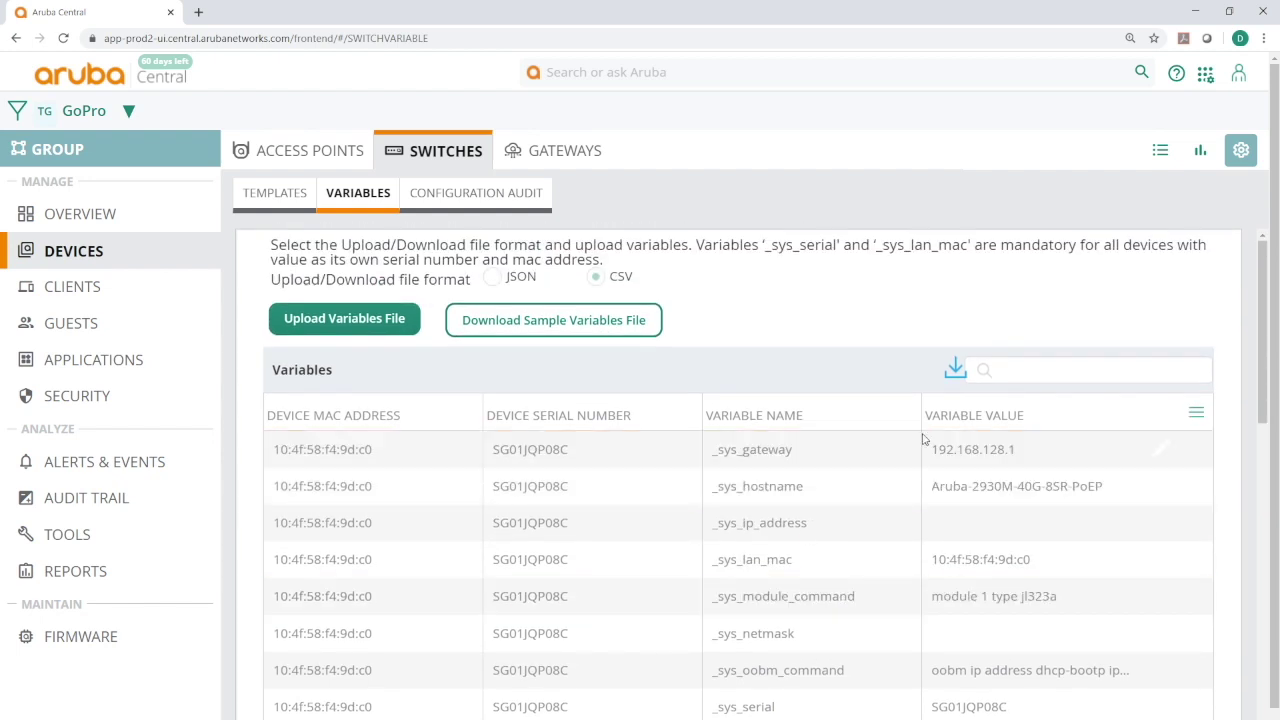
# - Choose JSON as the variables file format and start downloading the group's current variables
pyautogui.click(493, 278)
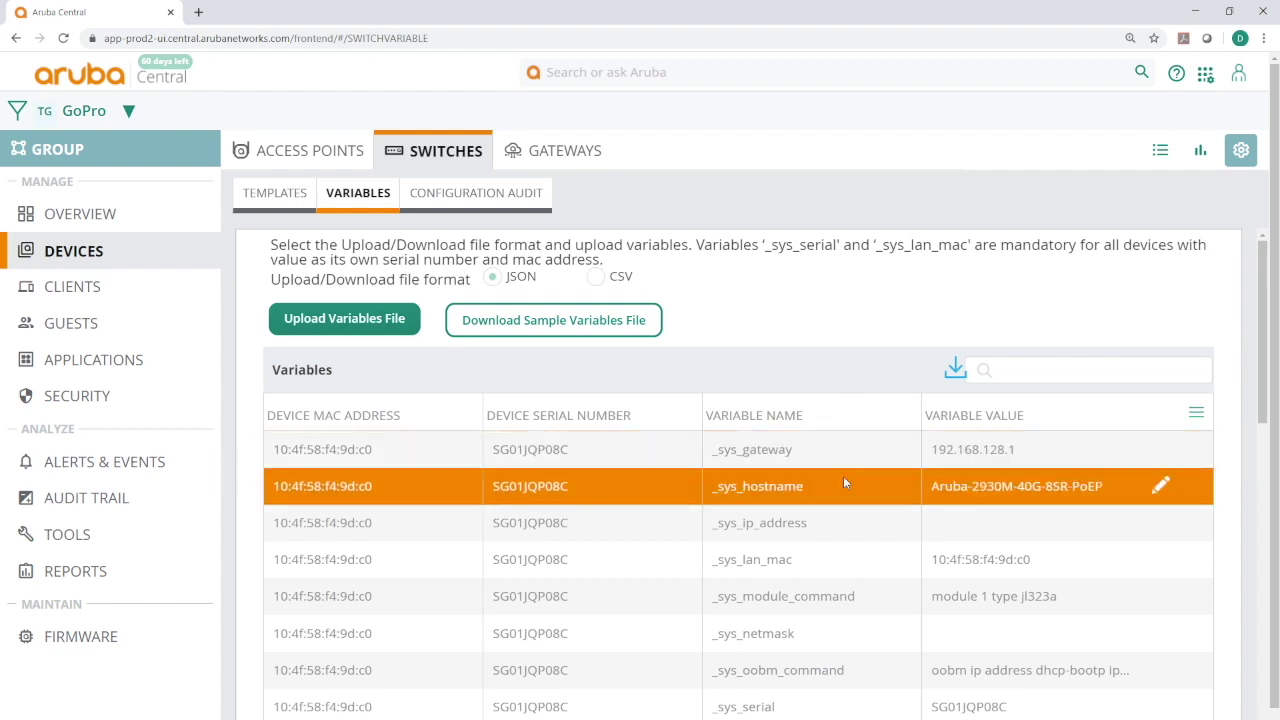
pyautogui.scroll(-3, 843, 486)
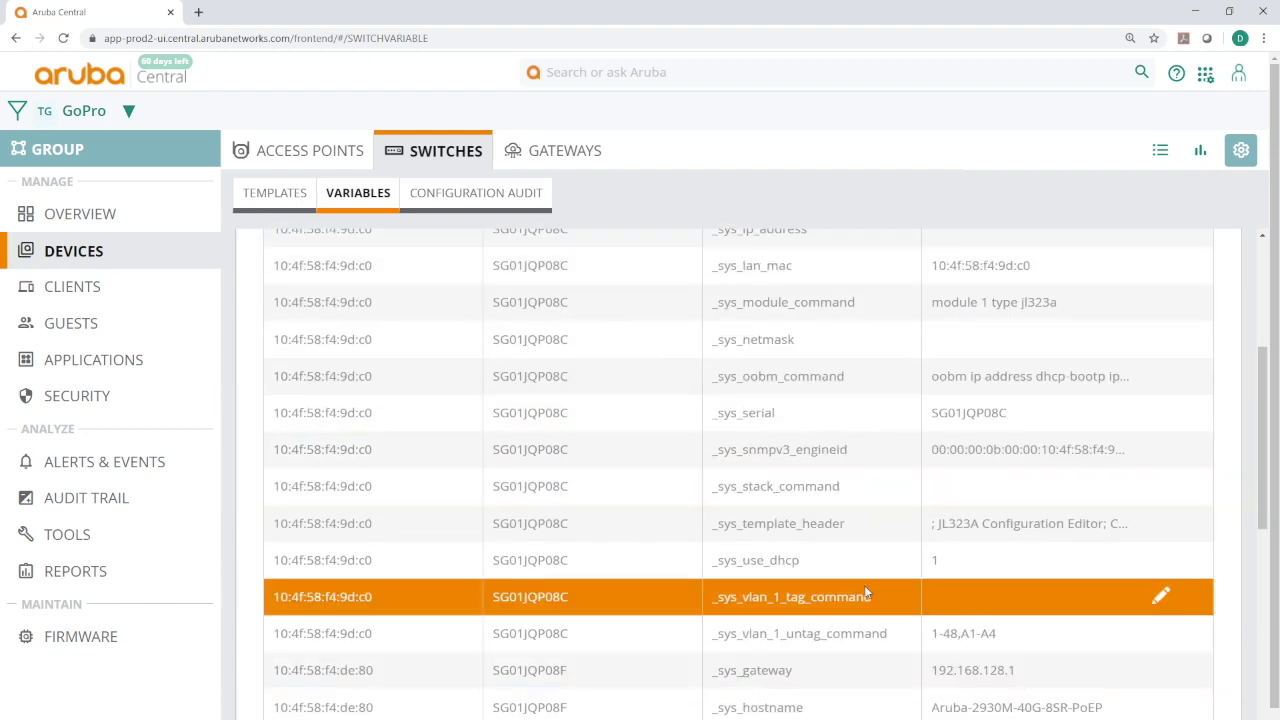
pyautogui.scroll(3, 864, 585)
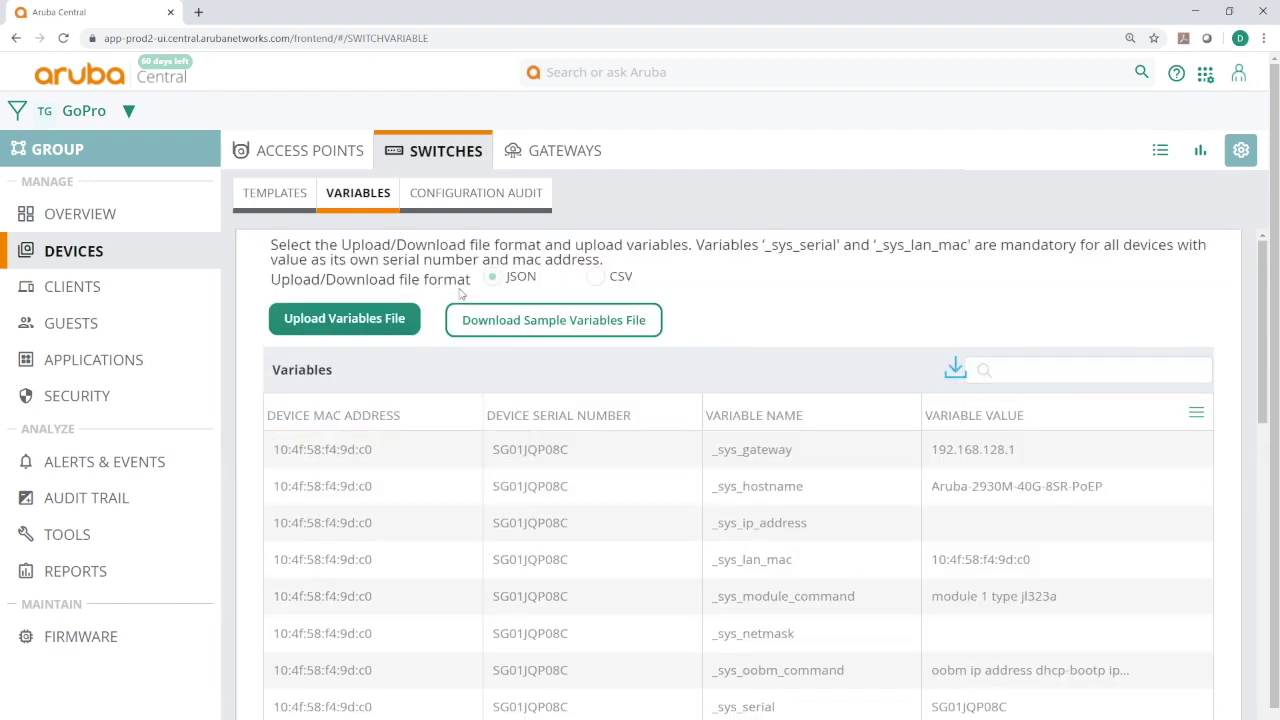
pyautogui.click(955, 371)
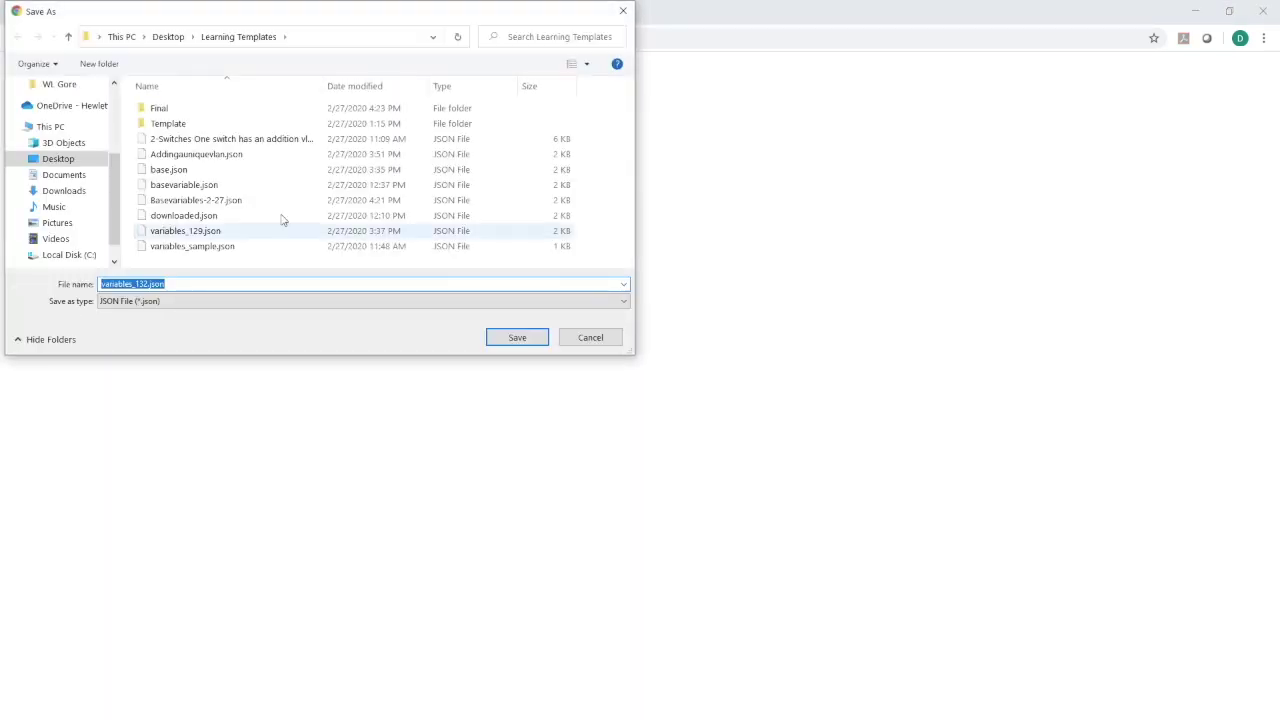
# - Create a folder named GoPro inside Learning Templates and open it as the save location
pyautogui.click(97, 66)
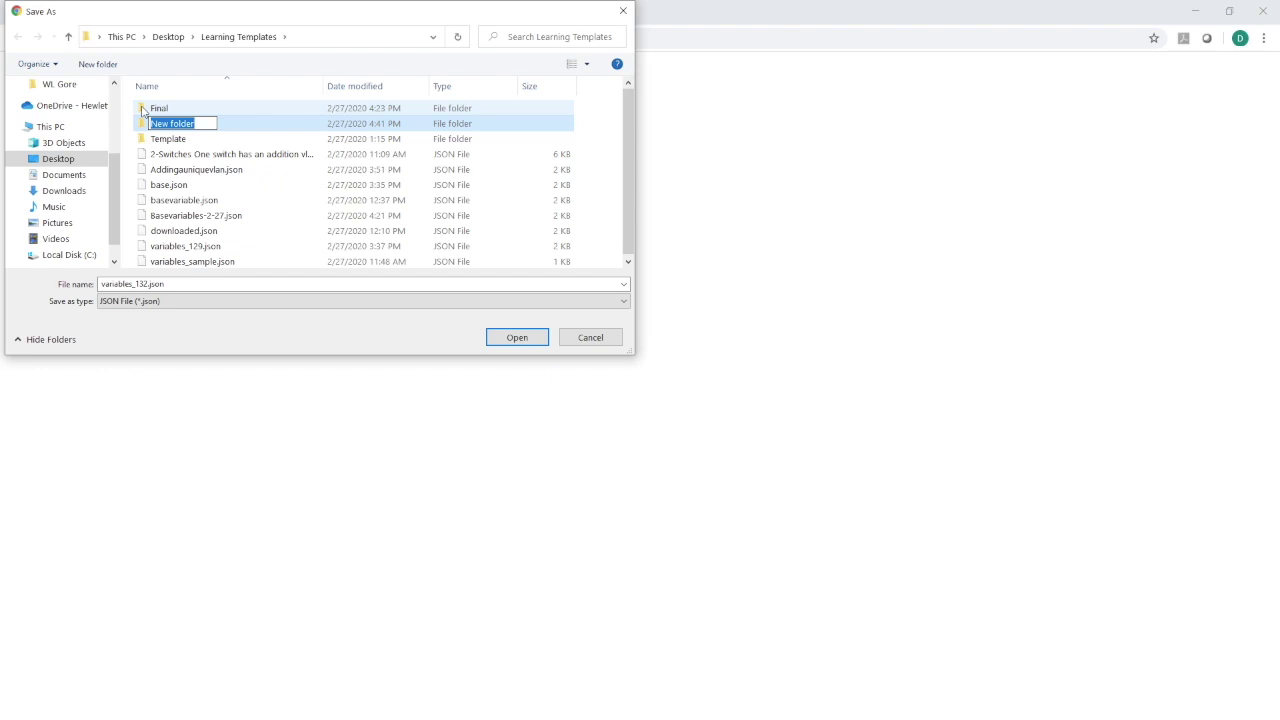
pyautogui.write('GoPro')
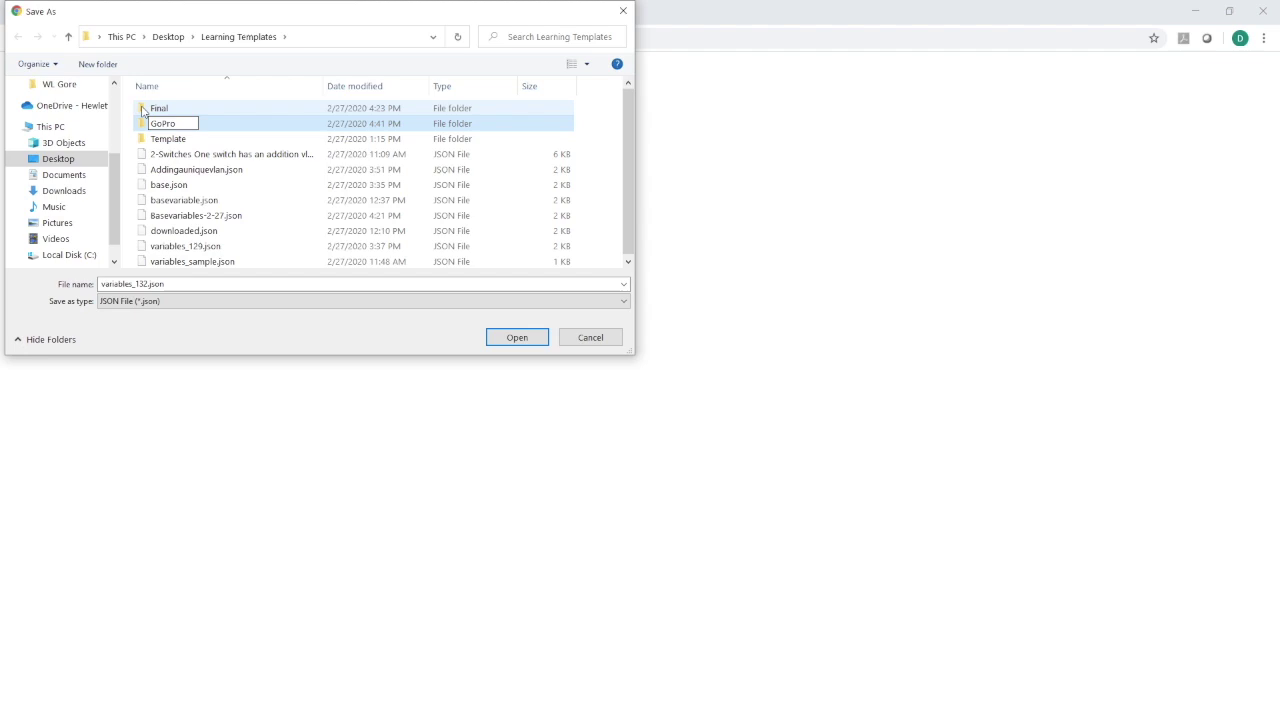
pyautogui.click(200, 128)
pyautogui.doubleClick(197, 127)
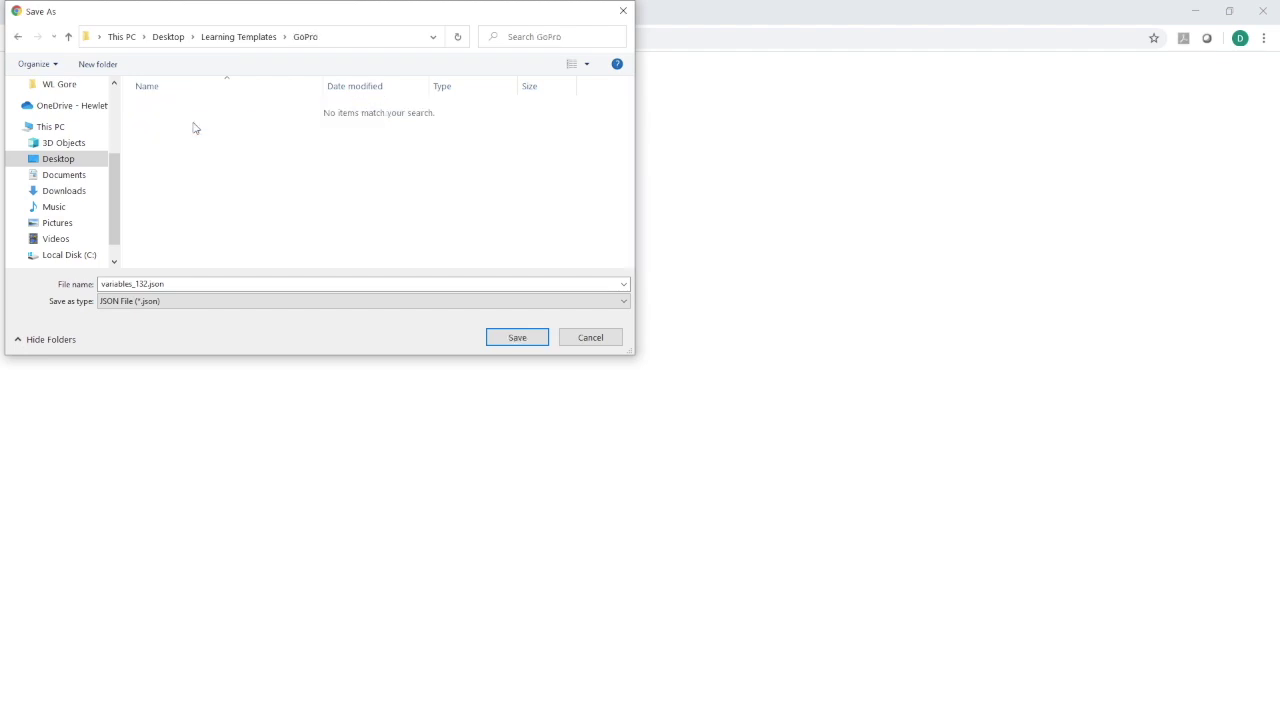
# - Name the downloaded variables file GoProBase.json and save it in the GoPro folder
pyautogui.click(146, 286)
pyautogui.doubleClick(145, 286)
pyautogui.click(143, 286)
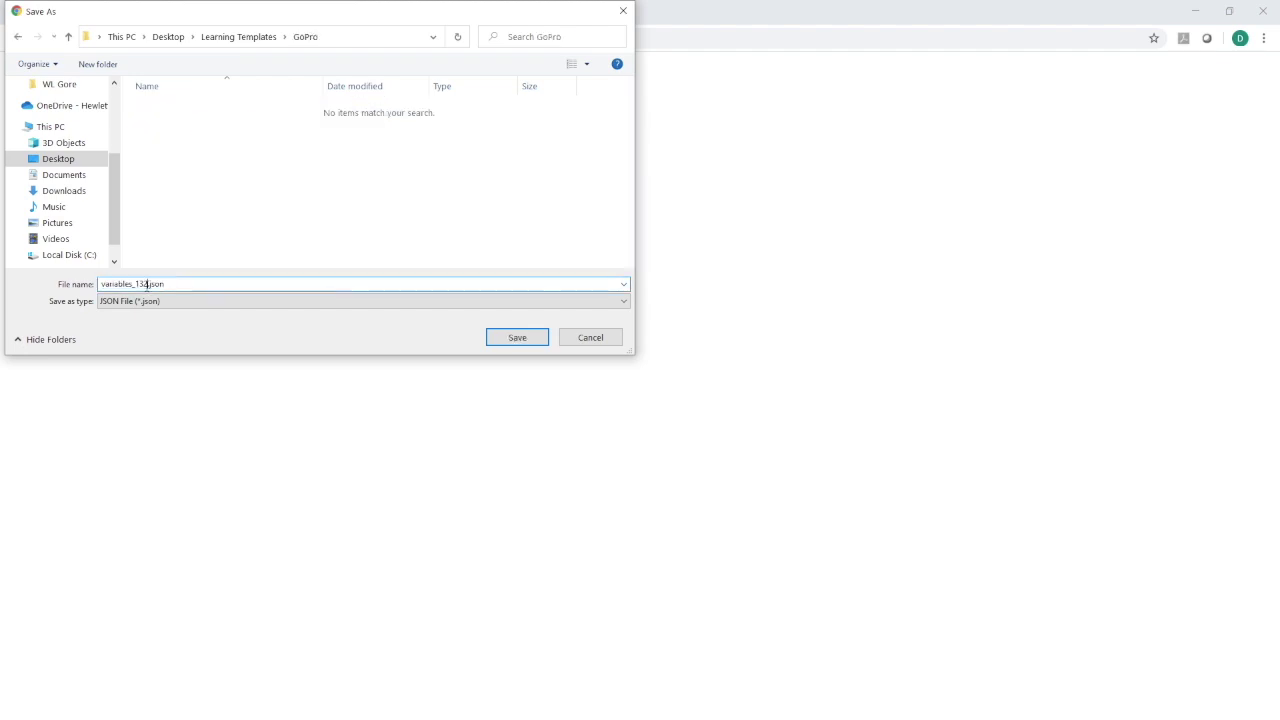
pyautogui.moveTo(142, 286); pyautogui.dragTo(52, 289)
pyautogui.write('GoProBase')
pyautogui.click(530, 340)
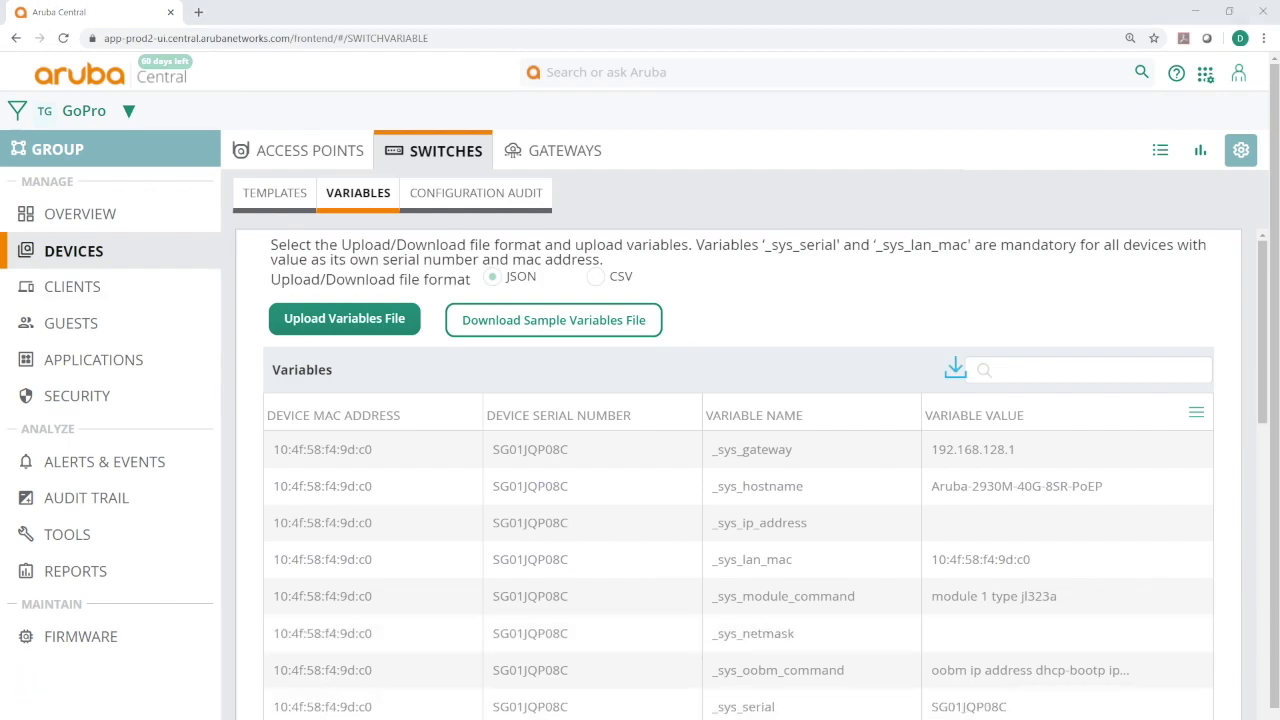
# - Switch to Visual Studio Code and open GoProBase.json from the GoPro folder in Learning Templates
pyautogui.hotkey('alt', 'Tab')
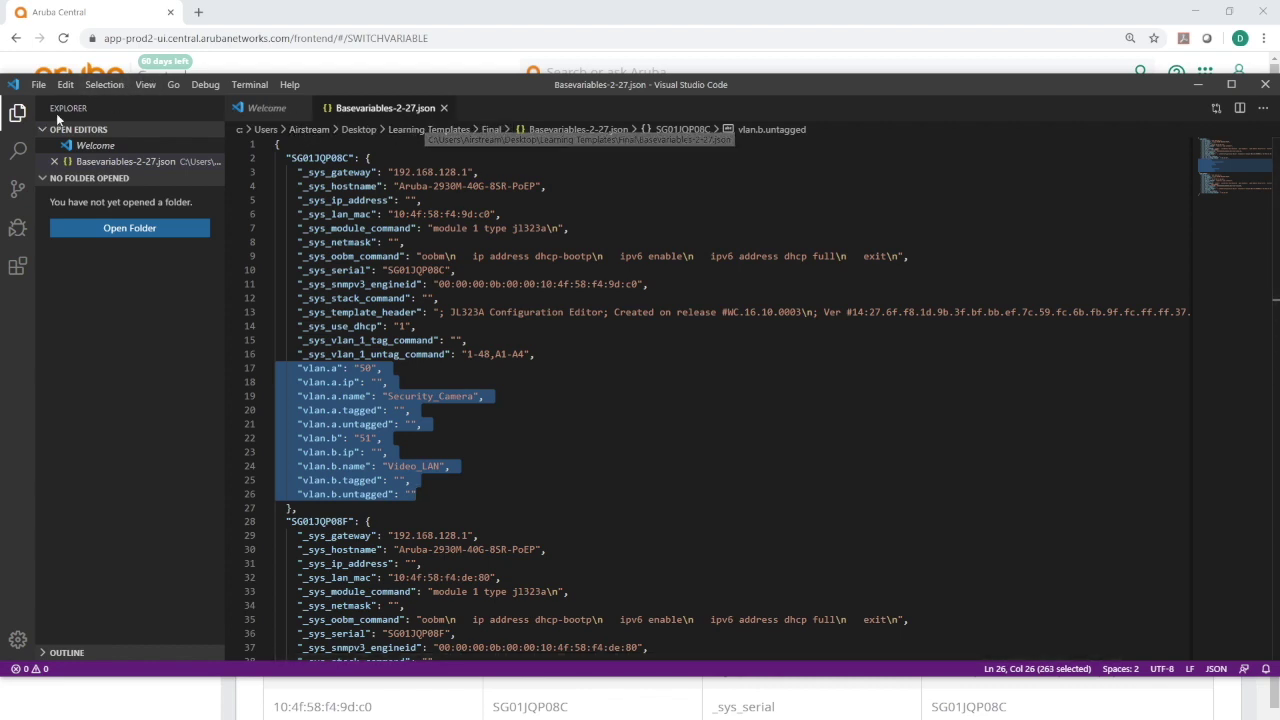
pyautogui.click(65, 85)
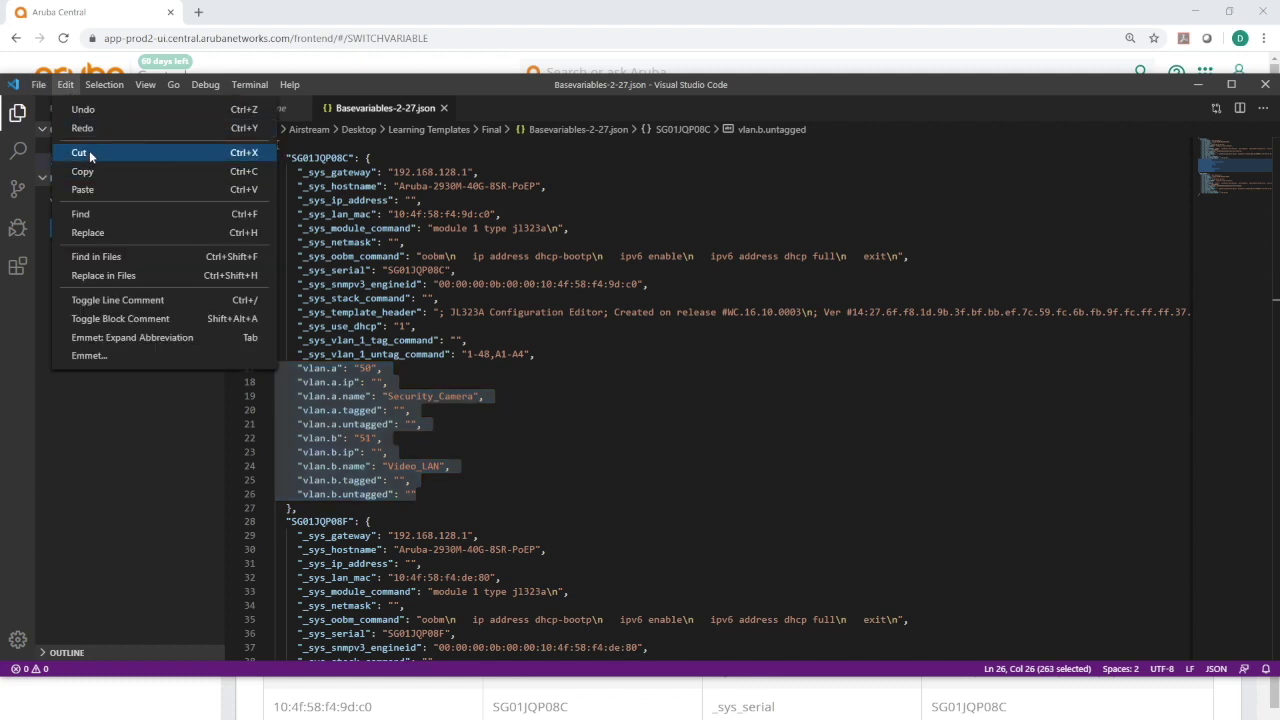
pyautogui.moveTo(38, 85)
pyautogui.click(58, 153)
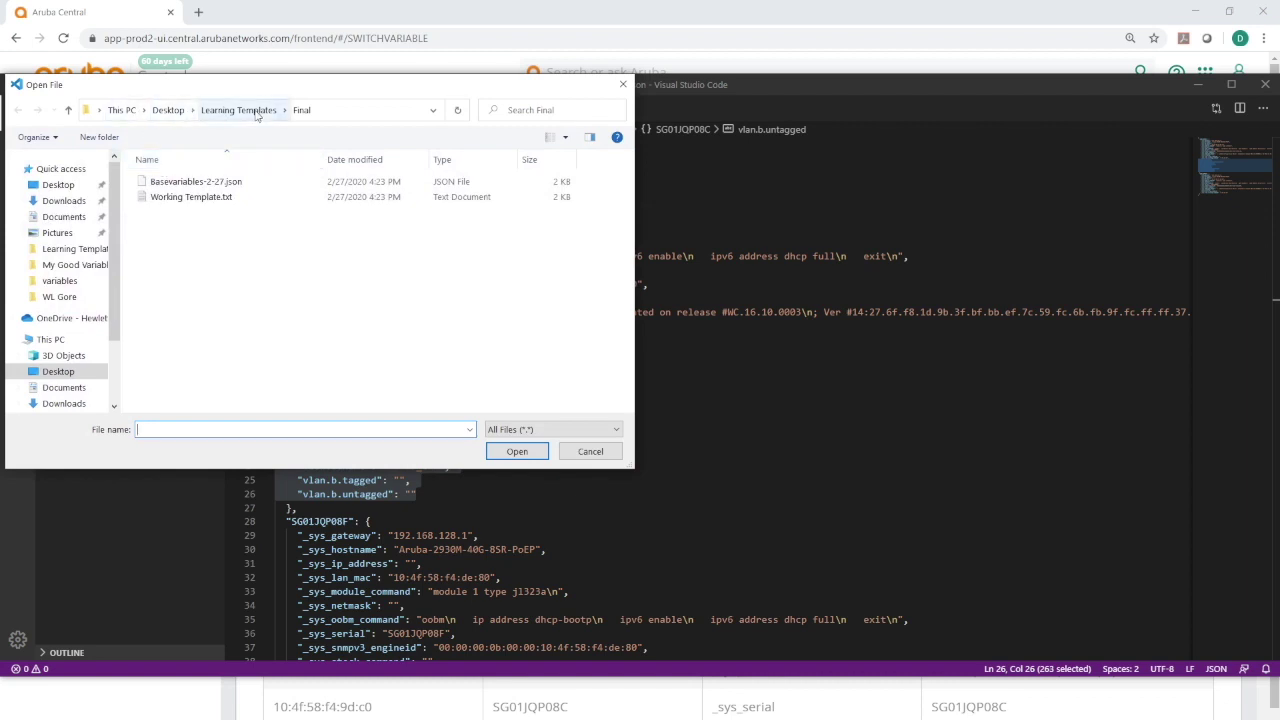
pyautogui.click(257, 112)
pyautogui.doubleClick(179, 197)
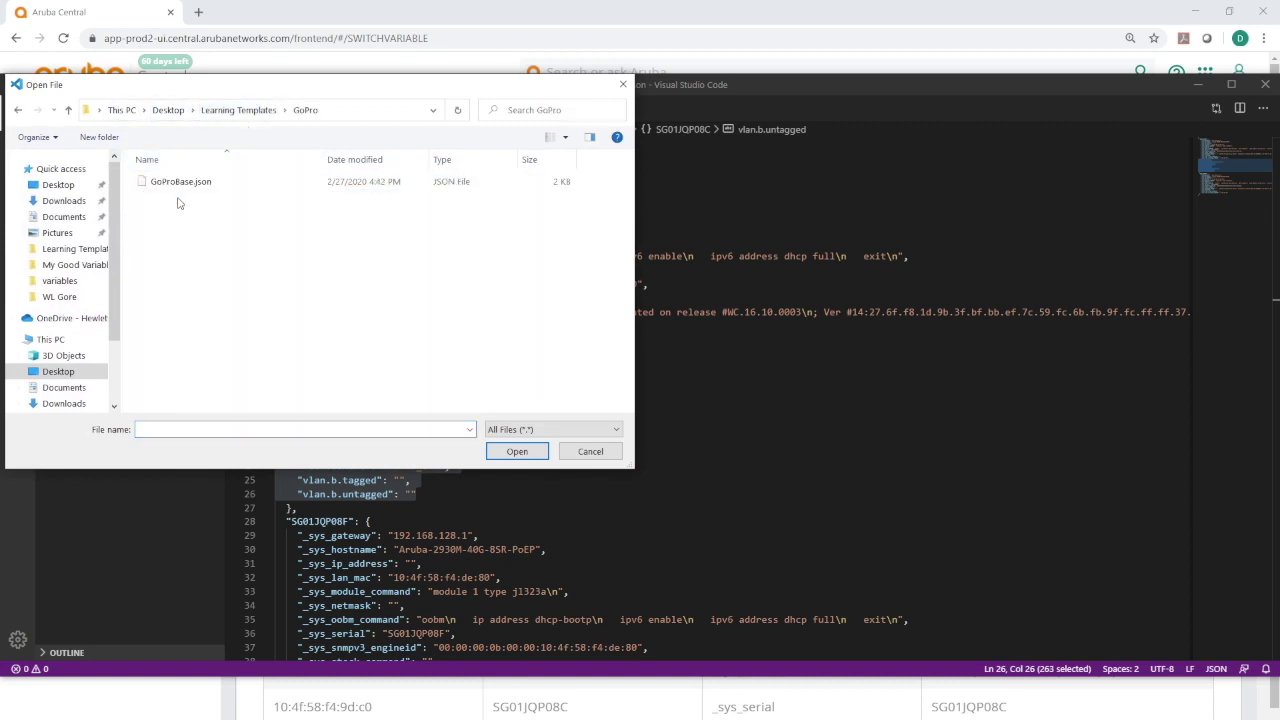
pyautogui.doubleClick(178, 183)
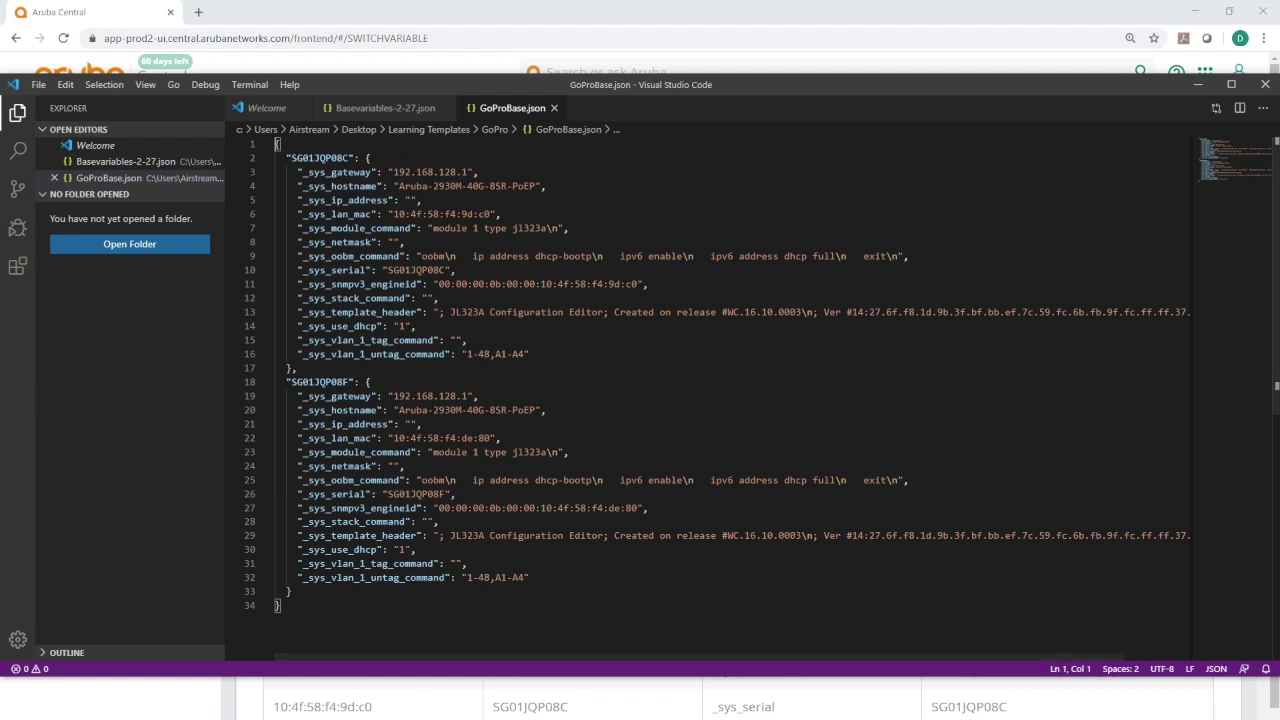
# - Switch to the 192.168.128.246 PuTTY session, run sh system to check the switch's serial number and quit the paged output
pyautogui.moveTo(485, 716)
pyautogui.click(405, 702)
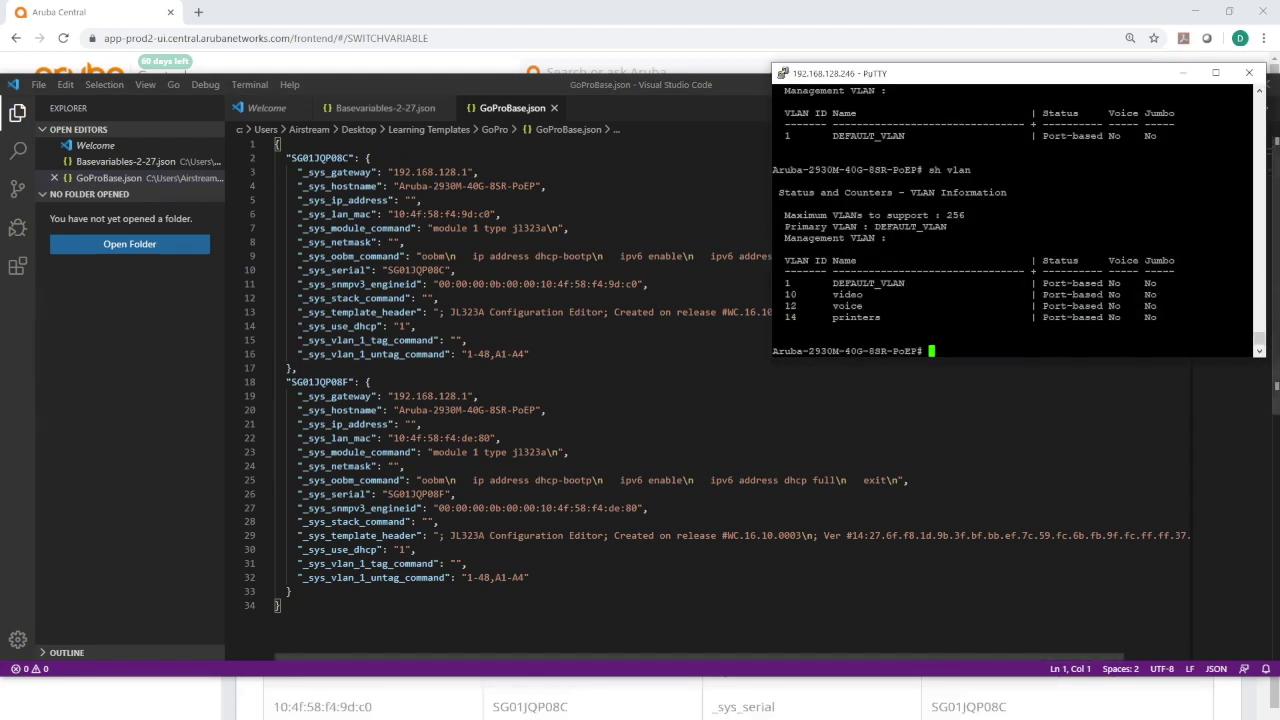
pyautogui.write('sh syst')
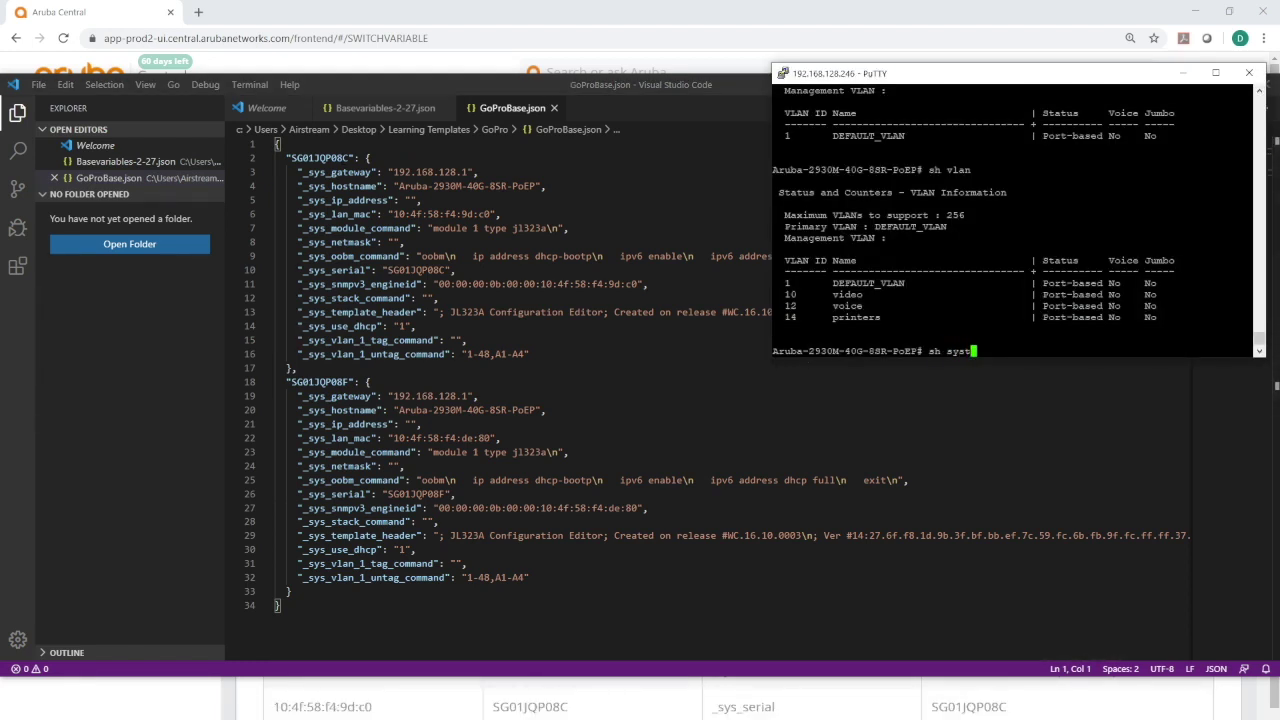
pyautogui.write('em')
pyautogui.press('Return')
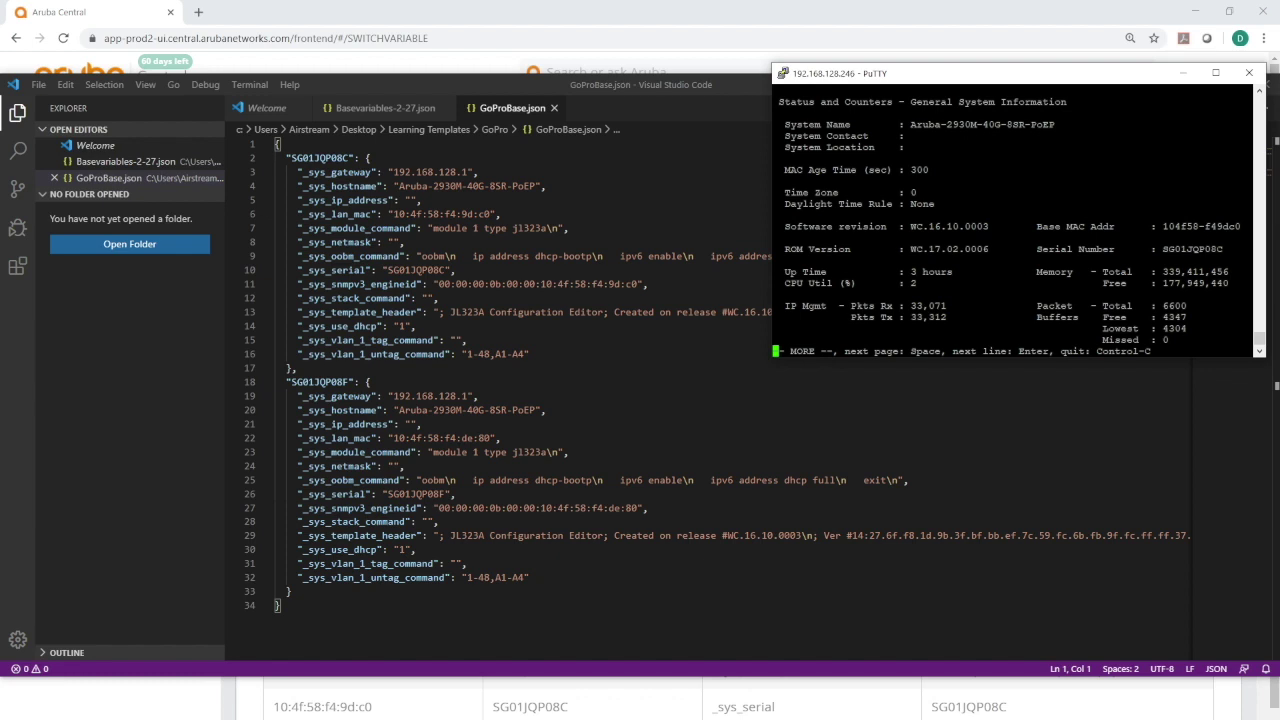
pyautogui.moveTo(1252, 249); pyautogui.dragTo(1186, 249)
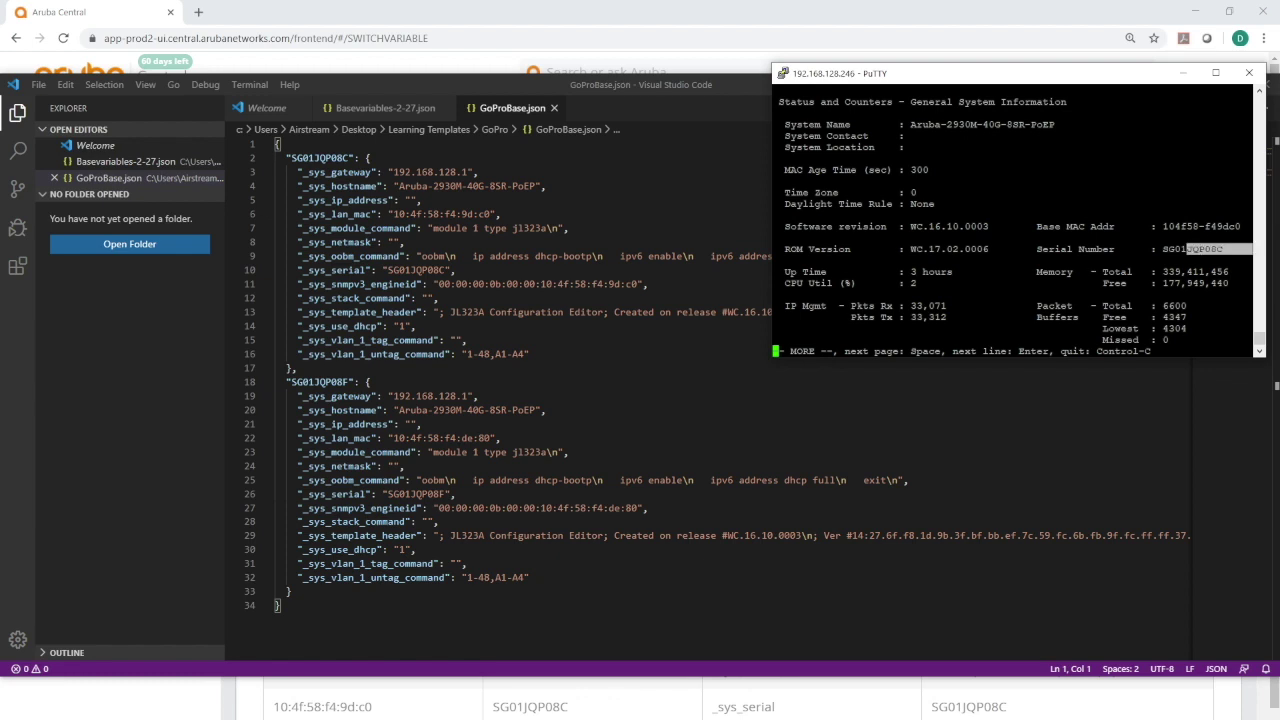
pyautogui.hotkey('ctrl', 'c')
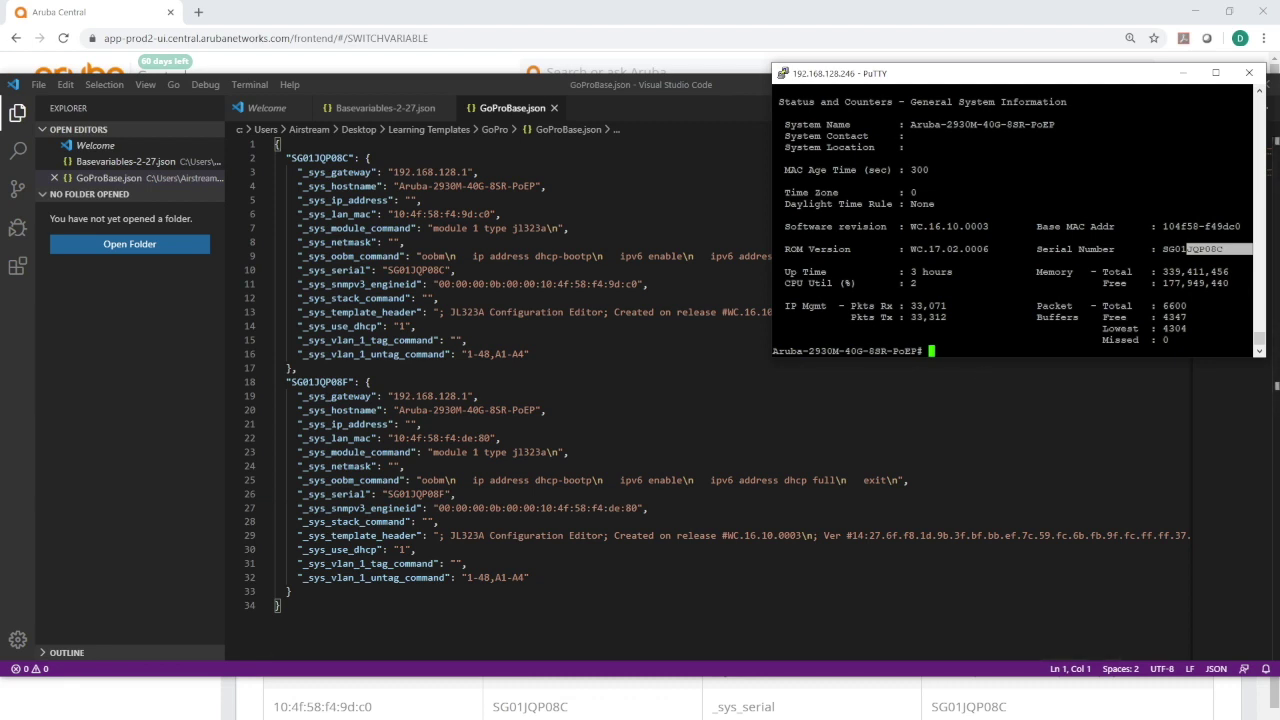
# - Return to Visual Studio Code and review the vlan.a and vlan.b variables of the first switch in Basevariables-2-27.json
pyautogui.click(303, 368)
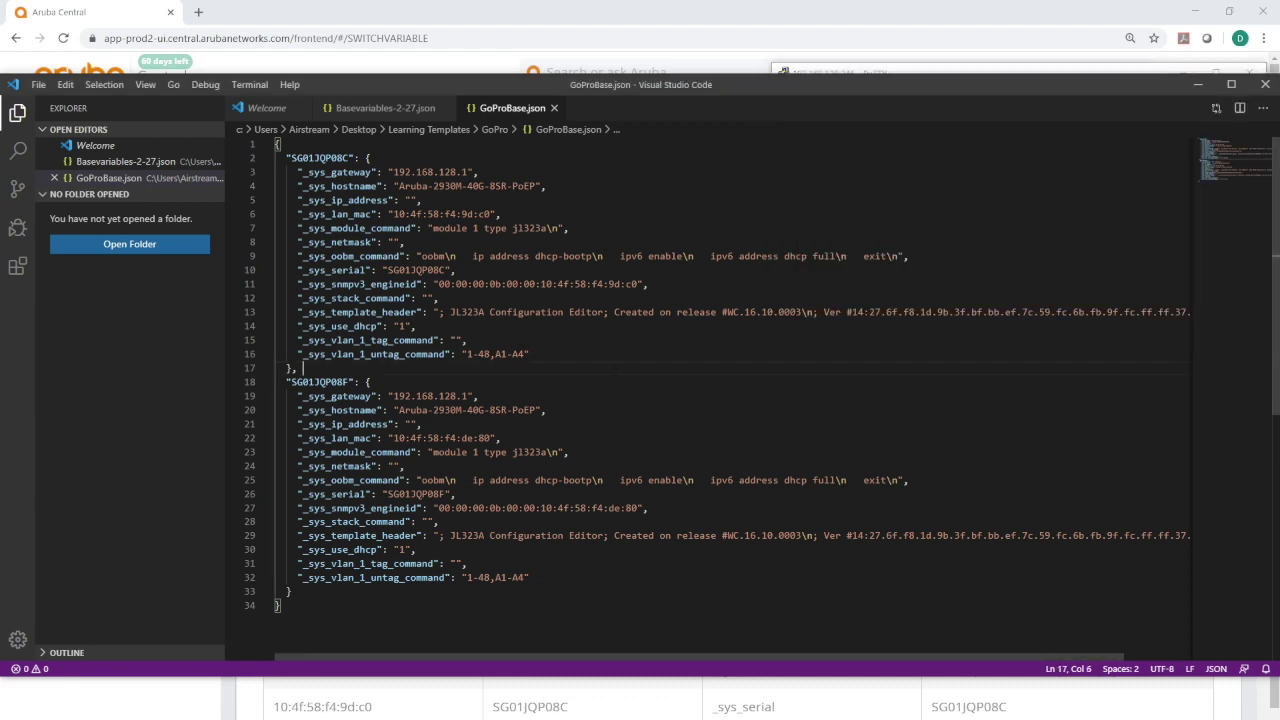
pyautogui.click(368, 112)
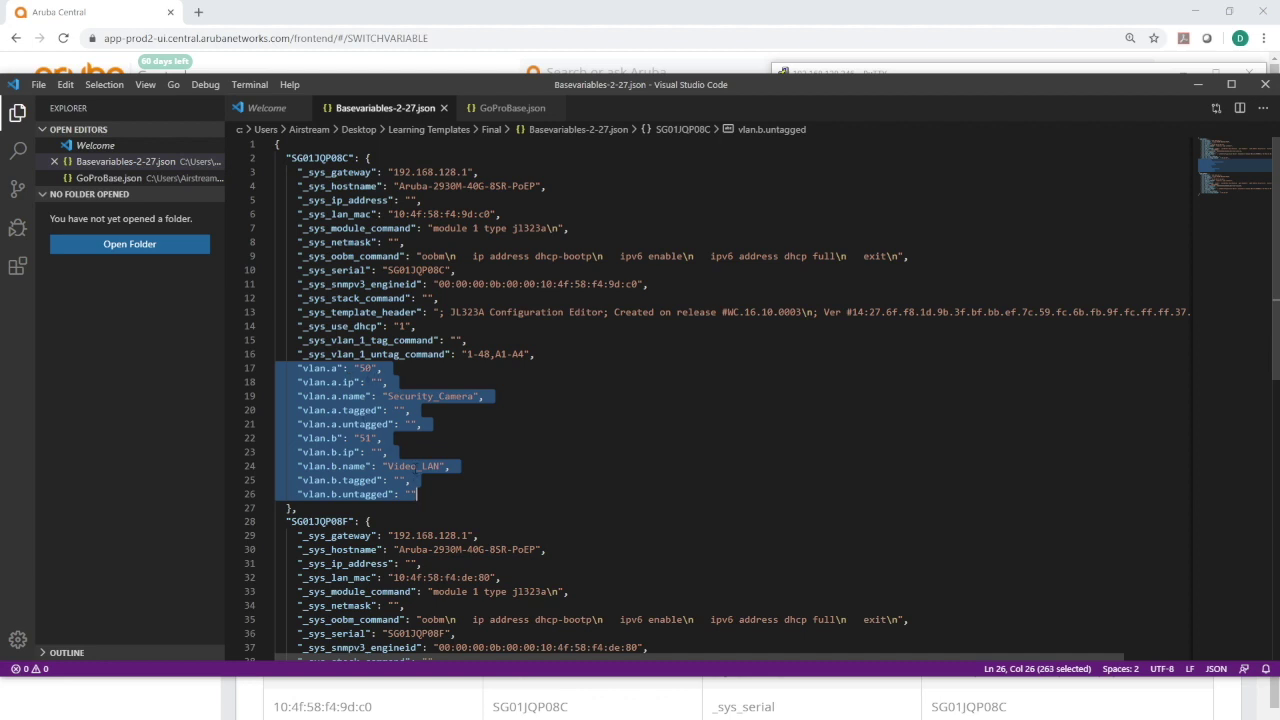
pyautogui.scroll(-4, 708, 400)
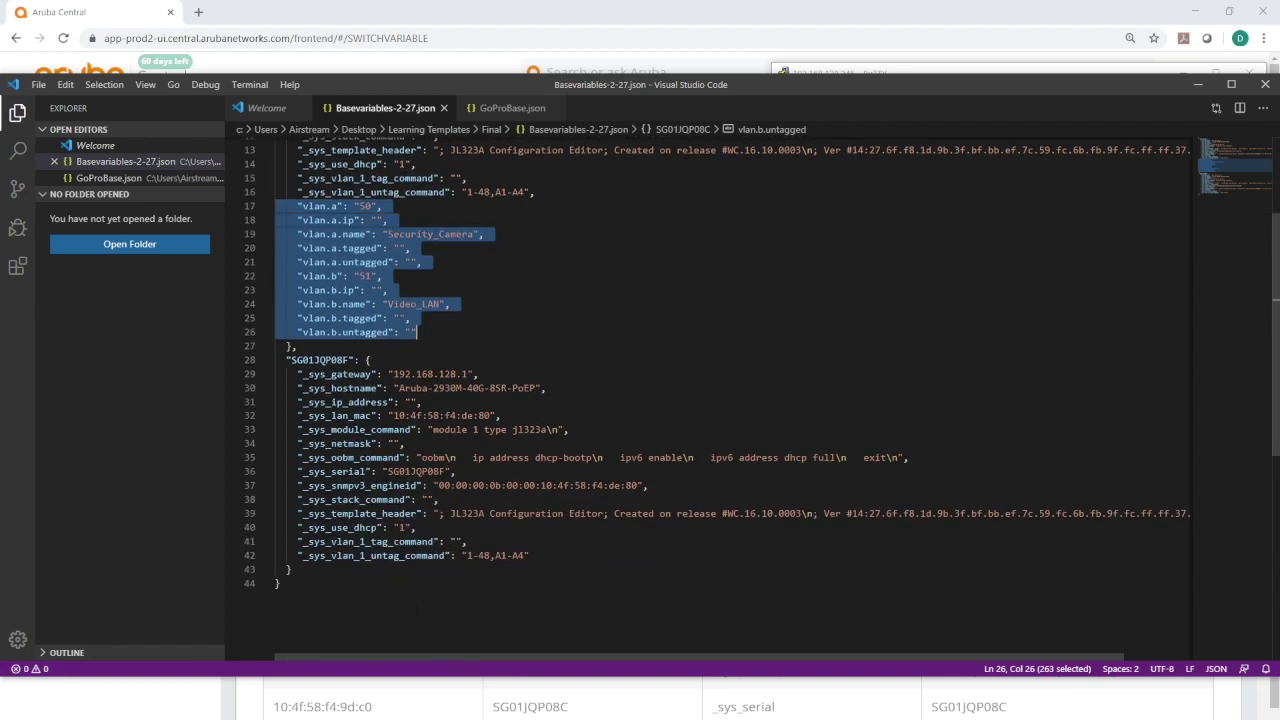
pyautogui.scroll(2, 708, 400)
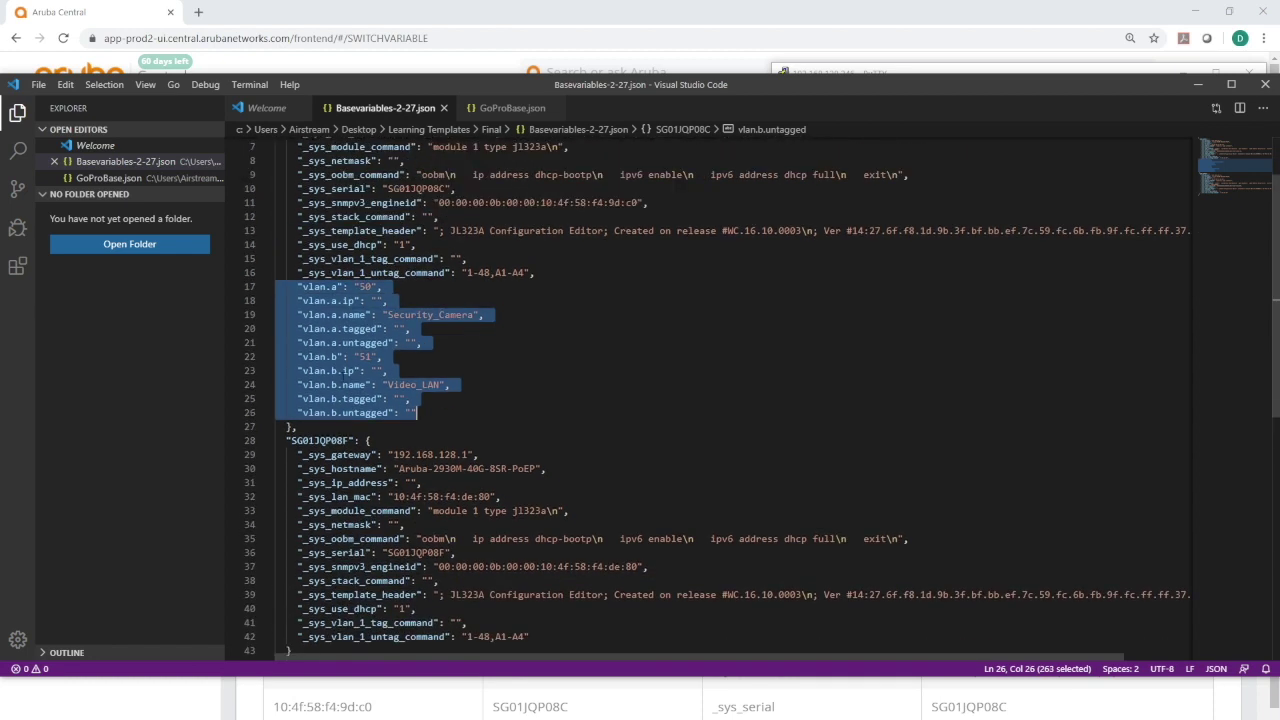
# - Copy the first switch's selected vlan.a and vlan.b variable lines from Basevariables-2-27.json
pyautogui.scroll(-2, 351, 386)
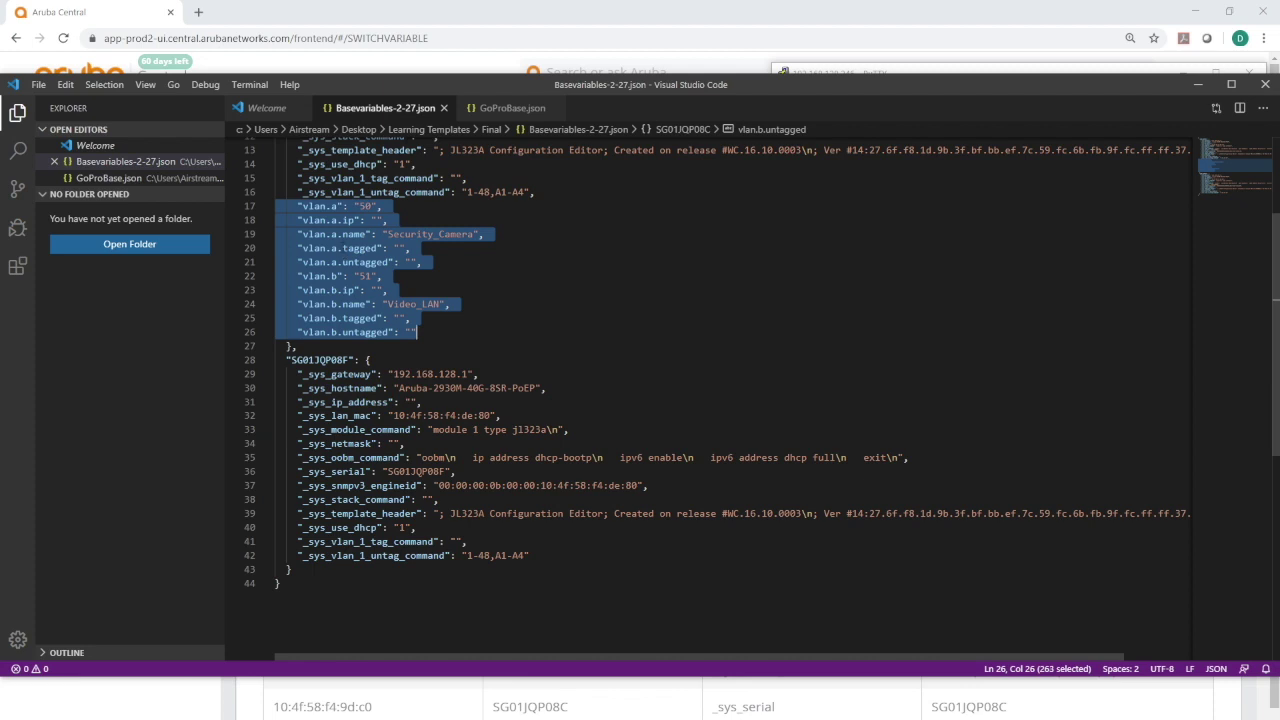
pyautogui.rightClick(335, 267)
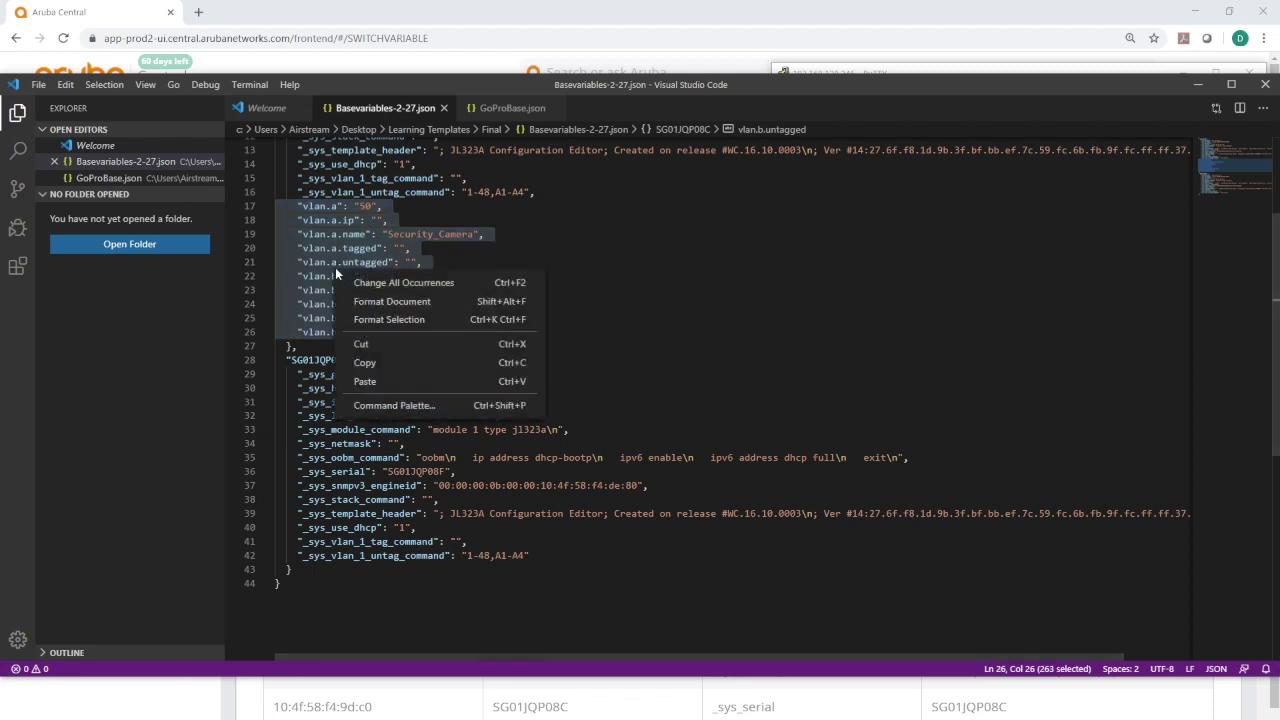
pyautogui.click(366, 362)
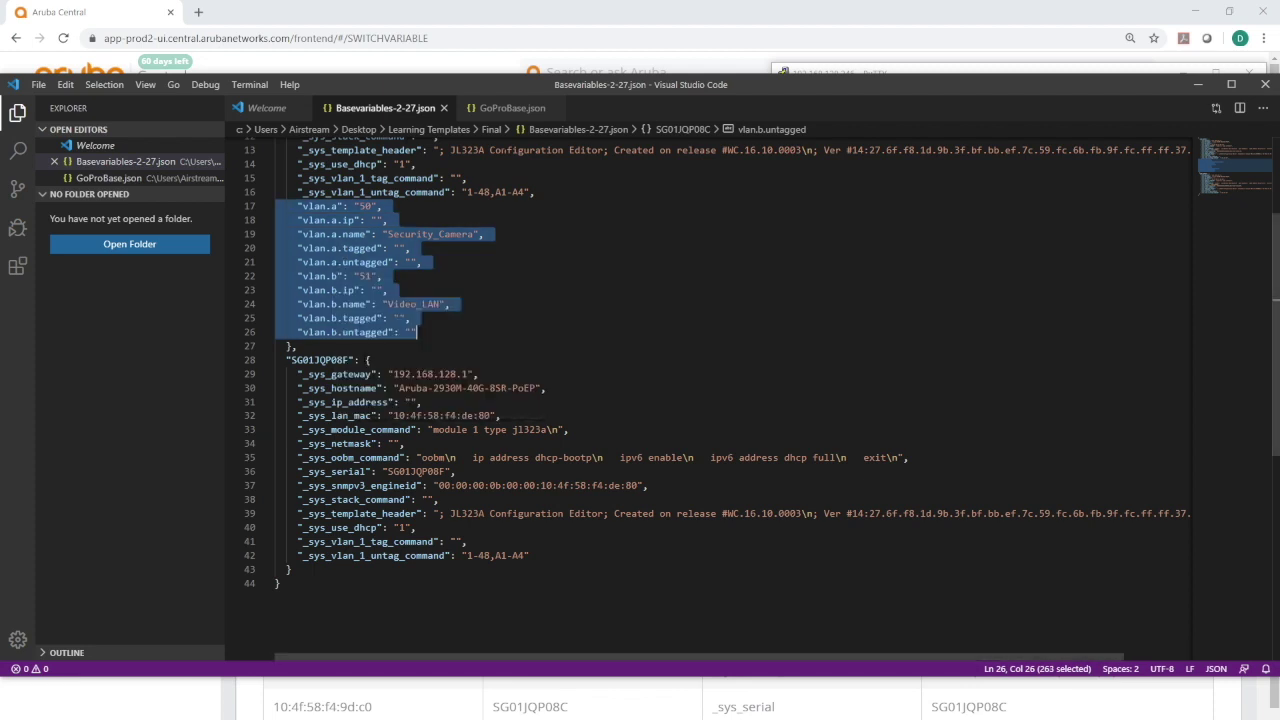
# - In GoProBase.json, add a comma after the first switch's _sys_vlan_1_untag_command entry and paste the copied vlan.a and vlan.b variables below it
pyautogui.click(508, 112)
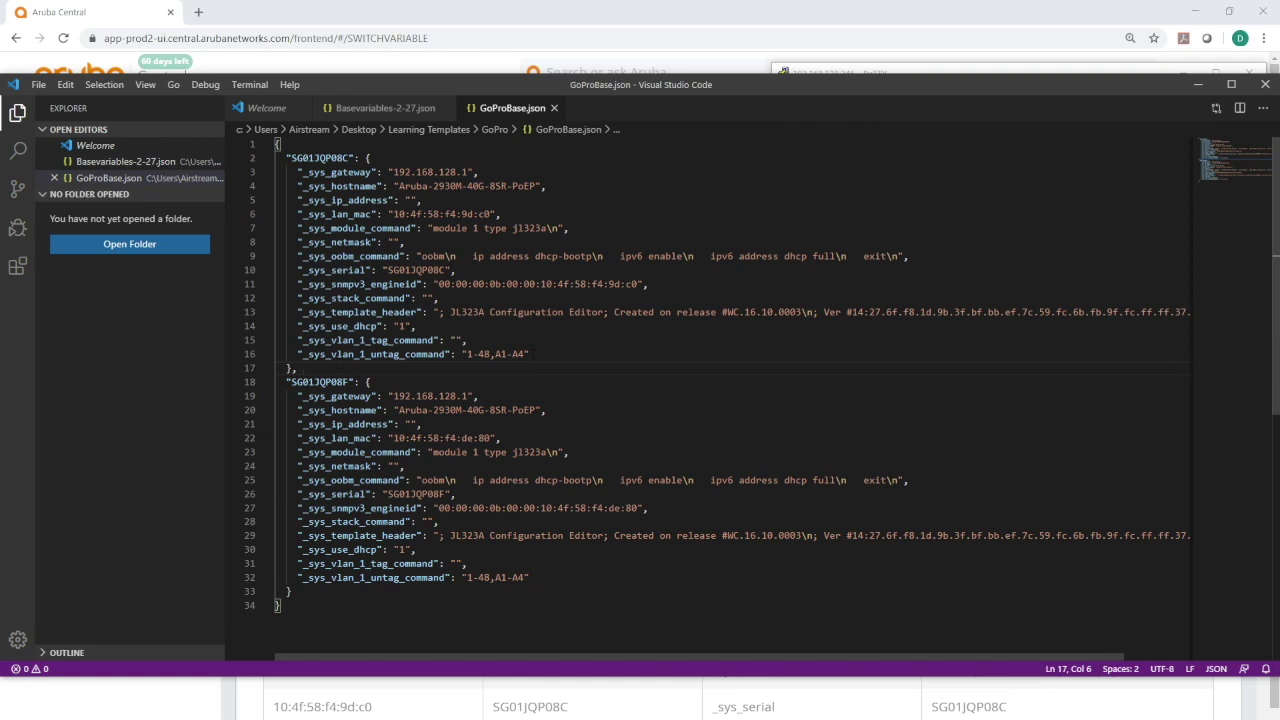
pyautogui.click(536, 354)
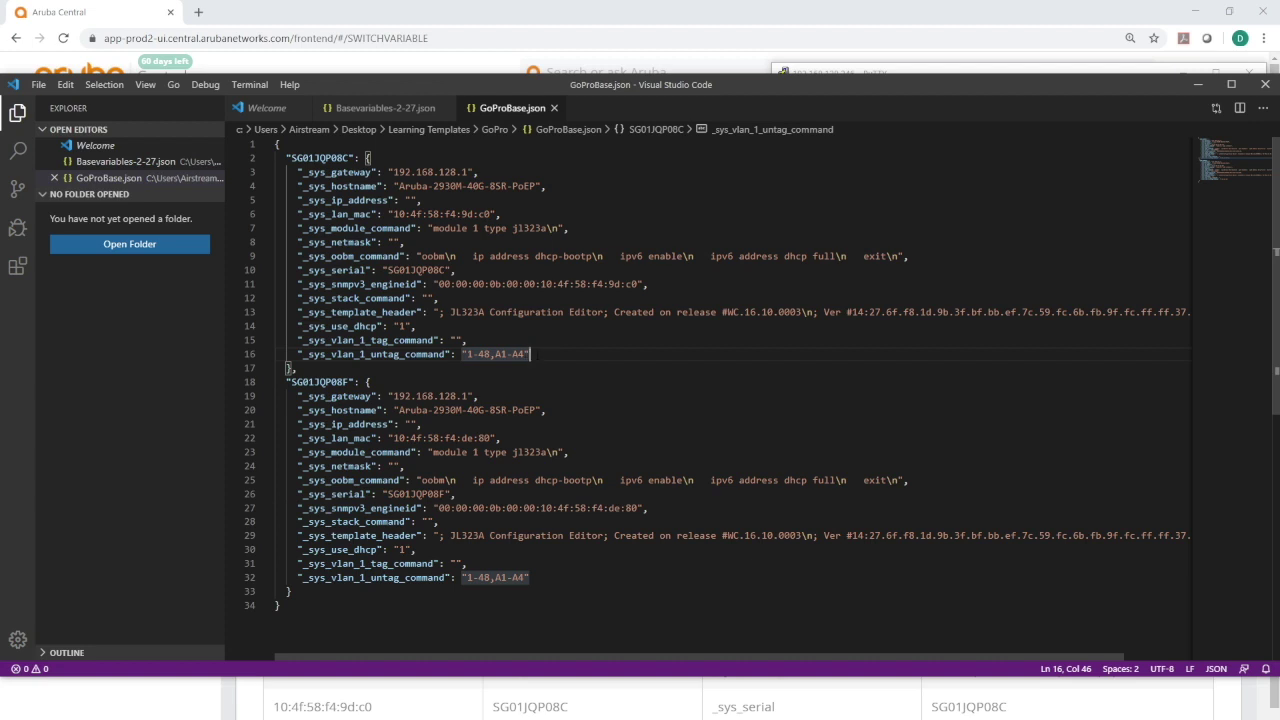
pyautogui.press('Down')
pyautogui.press('Down')
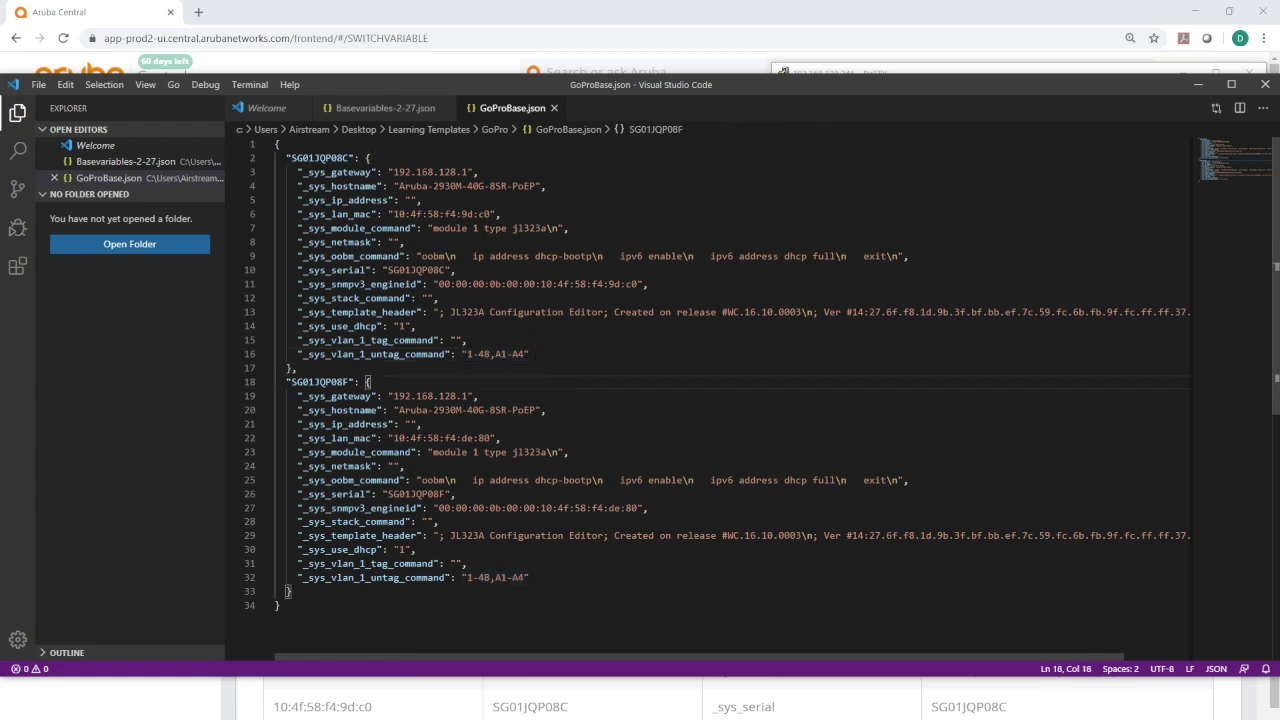
pyautogui.press('Up')
pyautogui.press('Up')
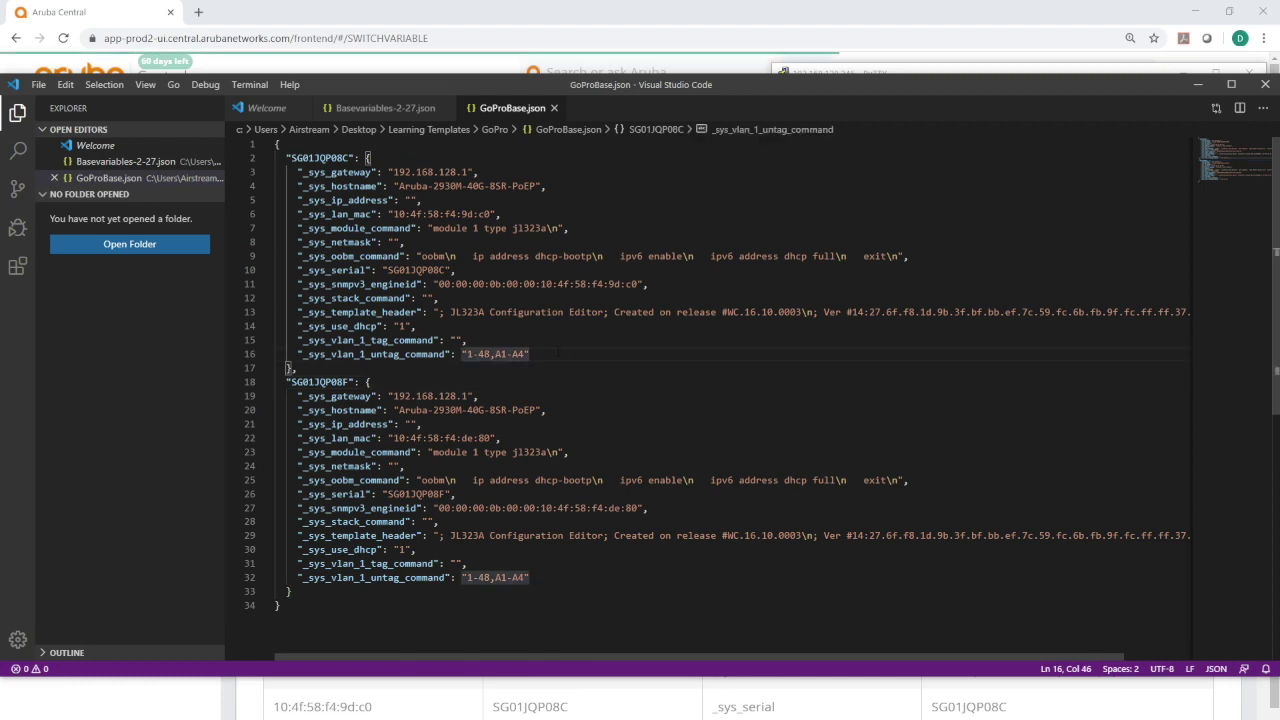
pyautogui.write(',')
pyautogui.press('Return')
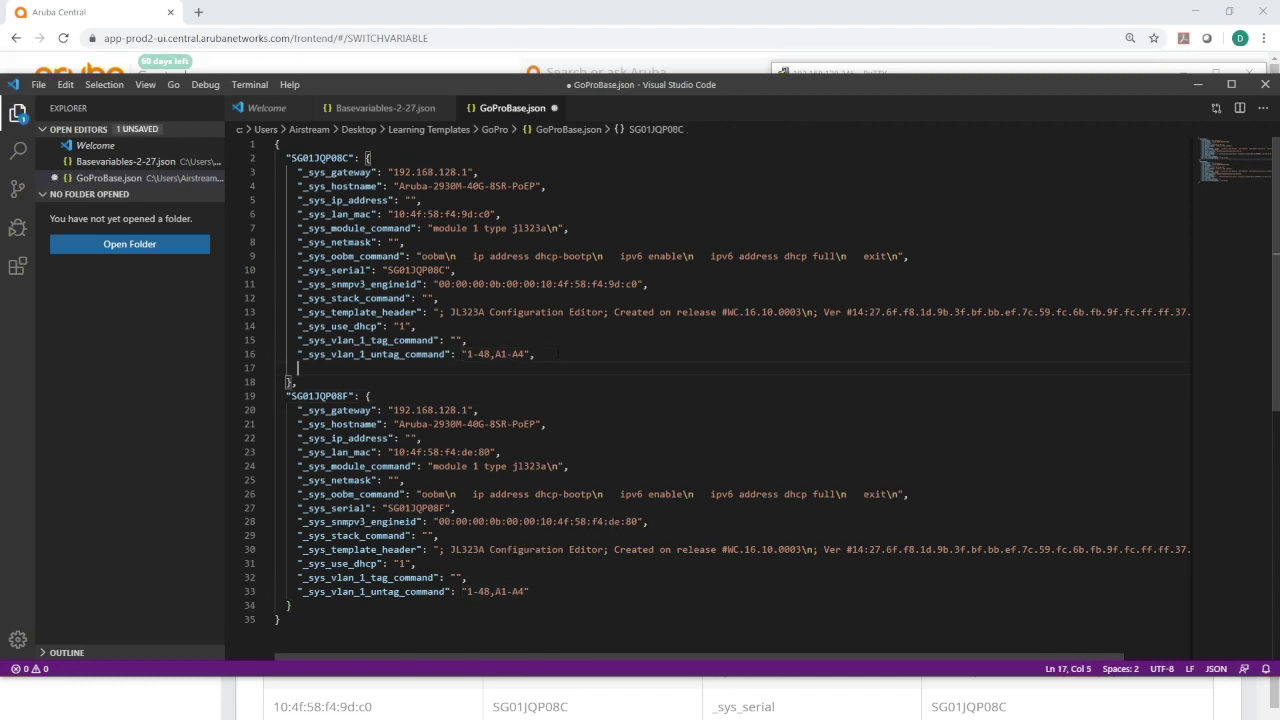
pyautogui.hotkey('ctrl', 'v')
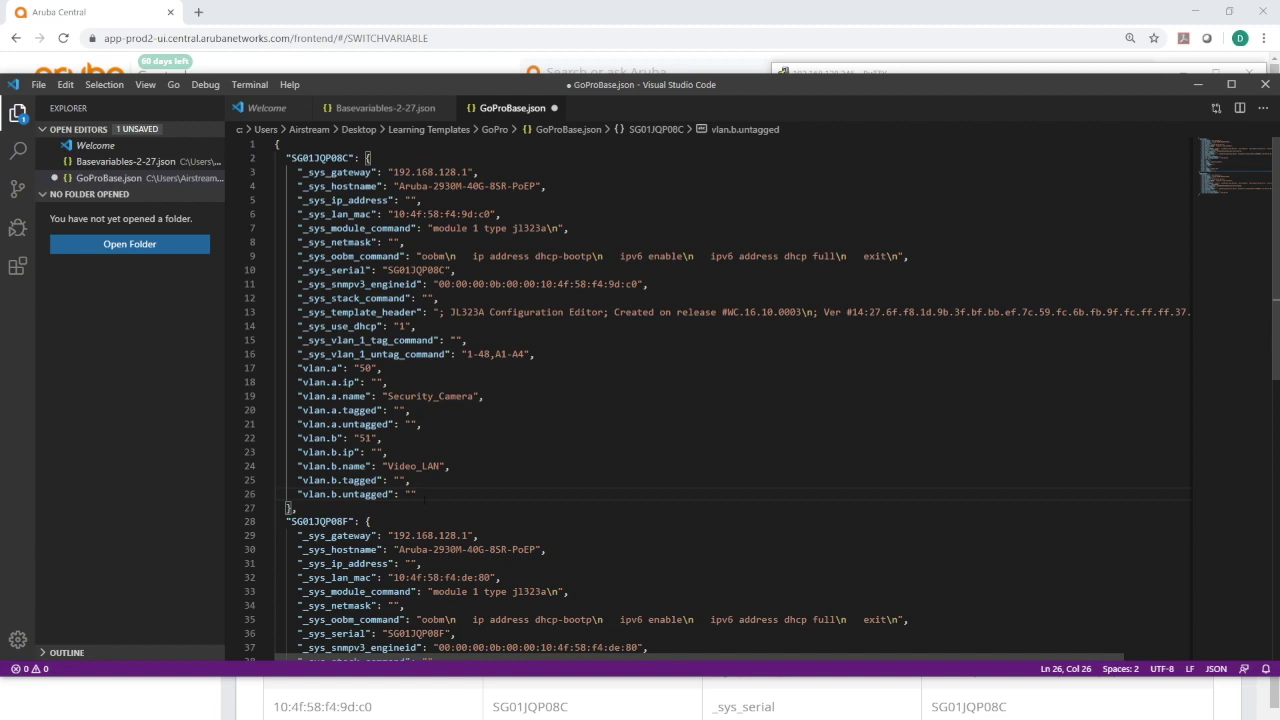
# - Save the edited variables file under the new name GoProadded2vlans.json in the GoPro folder
pyautogui.click(38, 84)
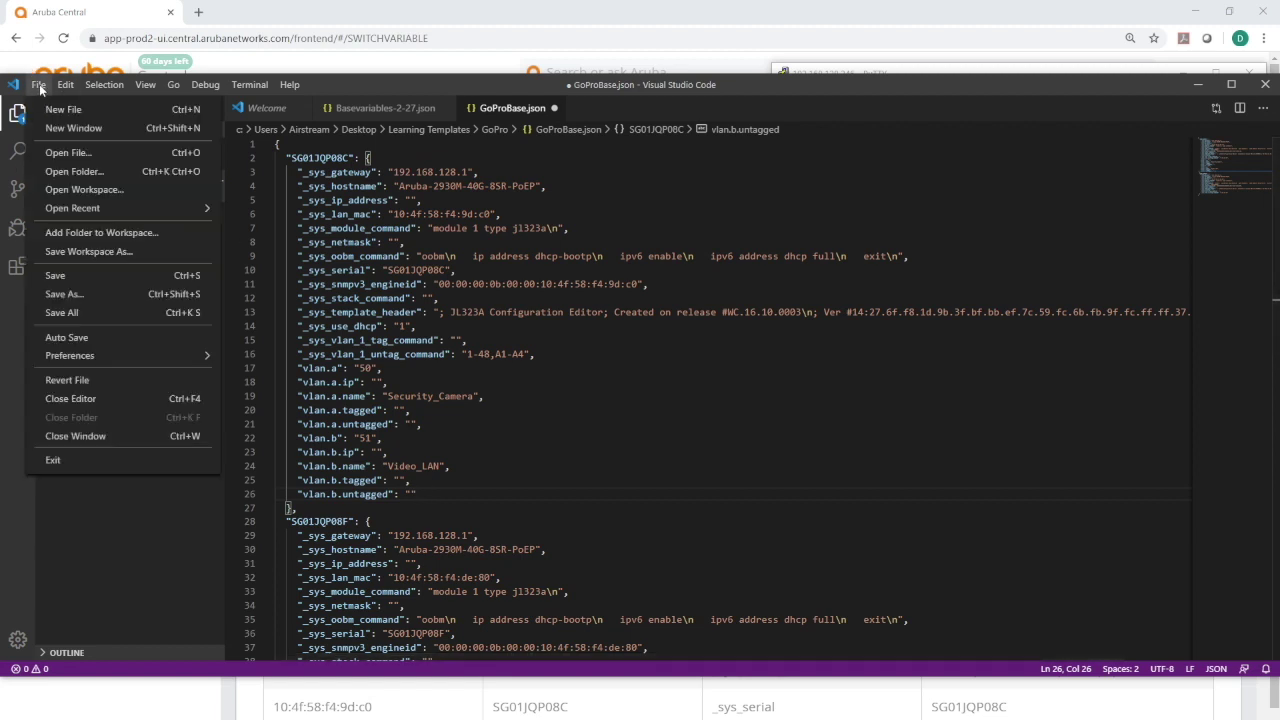
pyautogui.click(50, 293)
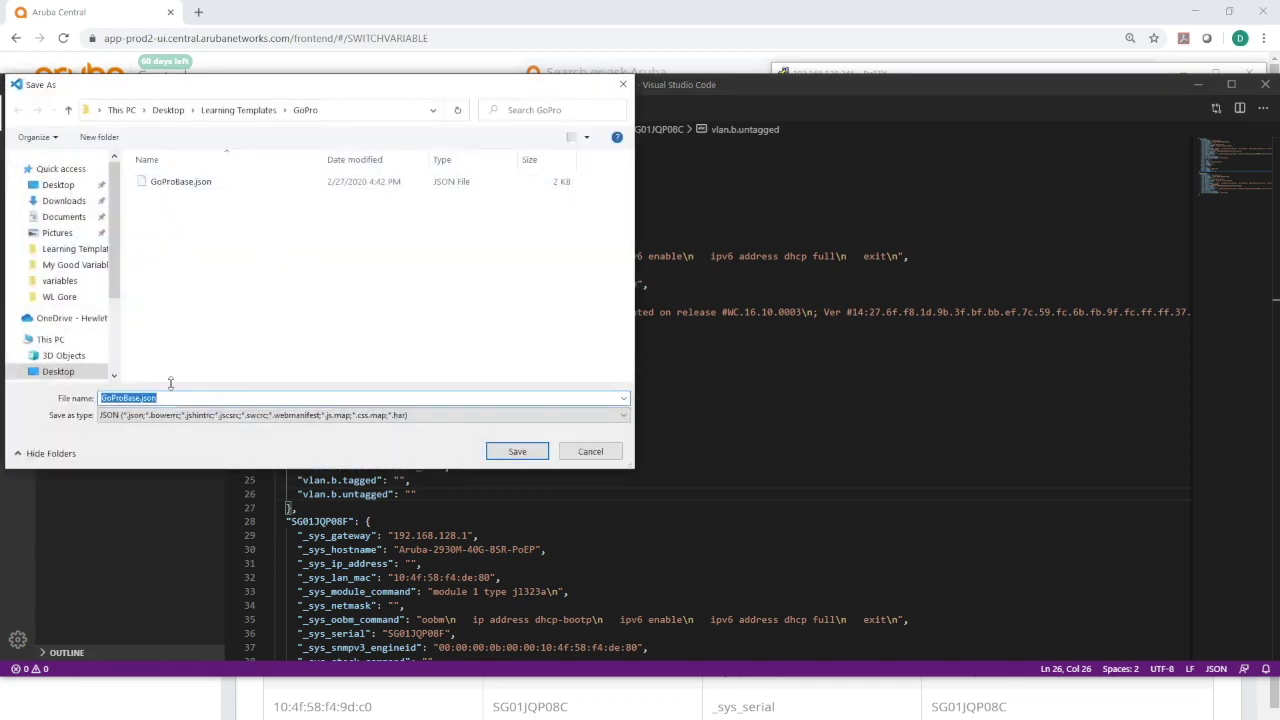
pyautogui.click(144, 398)
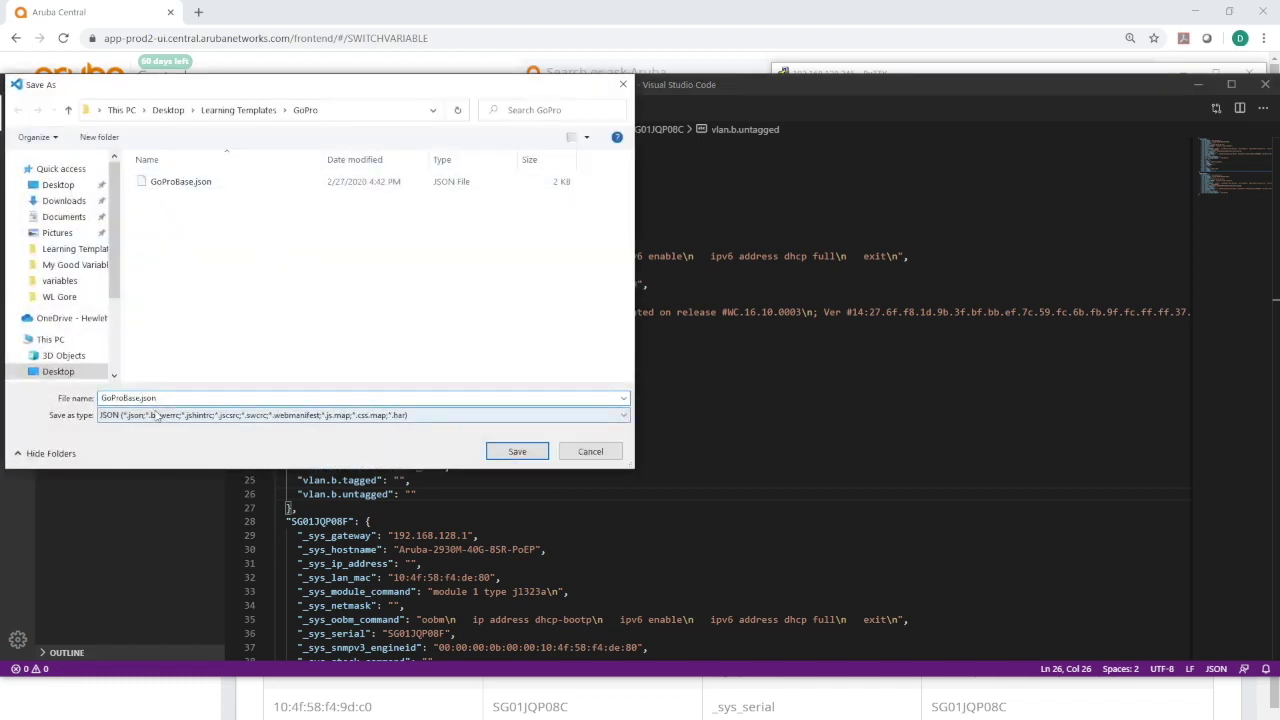
pyautogui.press('BackSpace')
pyautogui.press('BackSpace')
pyautogui.press('BackSpace')
pyautogui.press('BackSpace')
pyautogui.write('added2vlans')
pyautogui.click(517, 451)
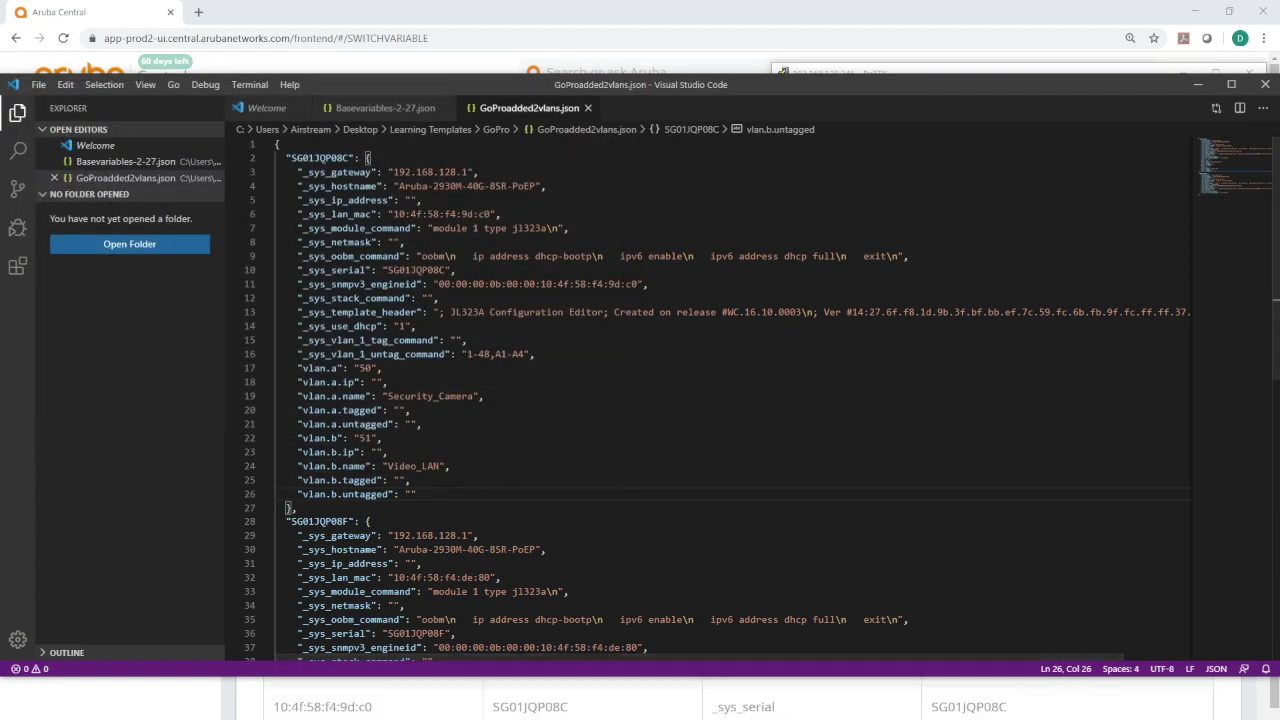
# - Switch to Aruba Central and upload GoProadded2vlans.json from the GoPro folder as the switch variables file
pyautogui.click(580, 20)
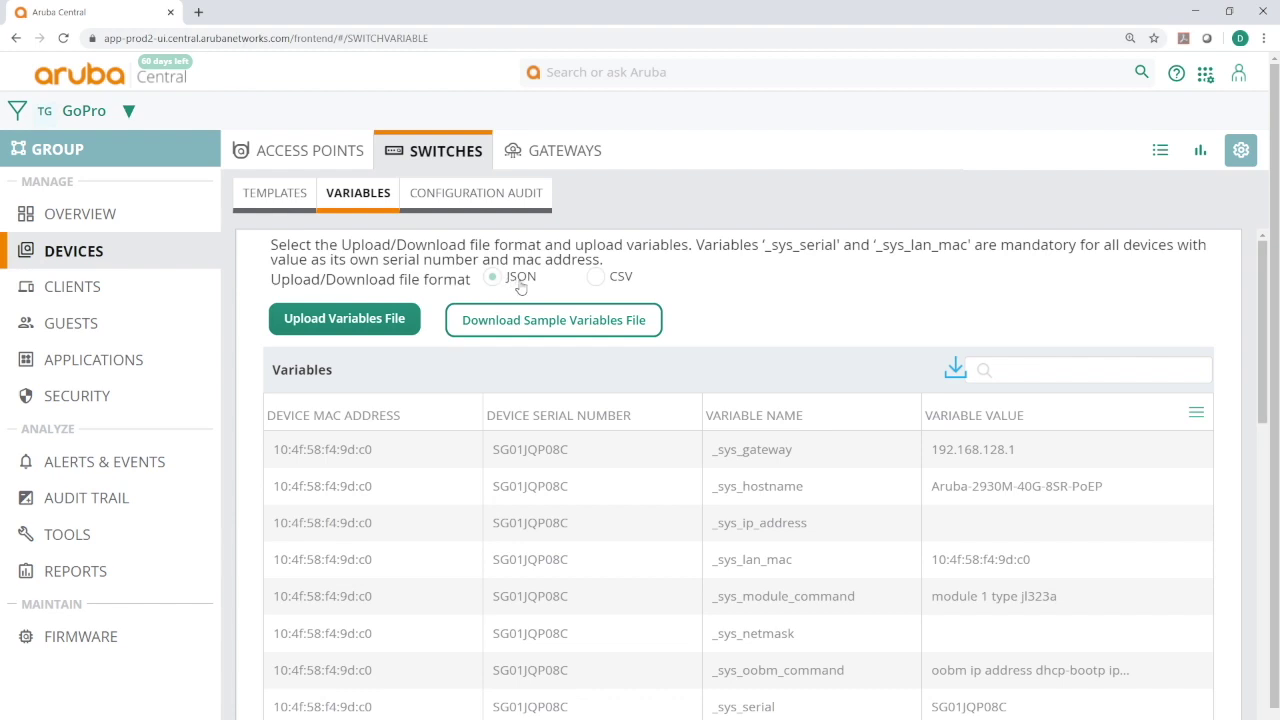
pyautogui.click(379, 331)
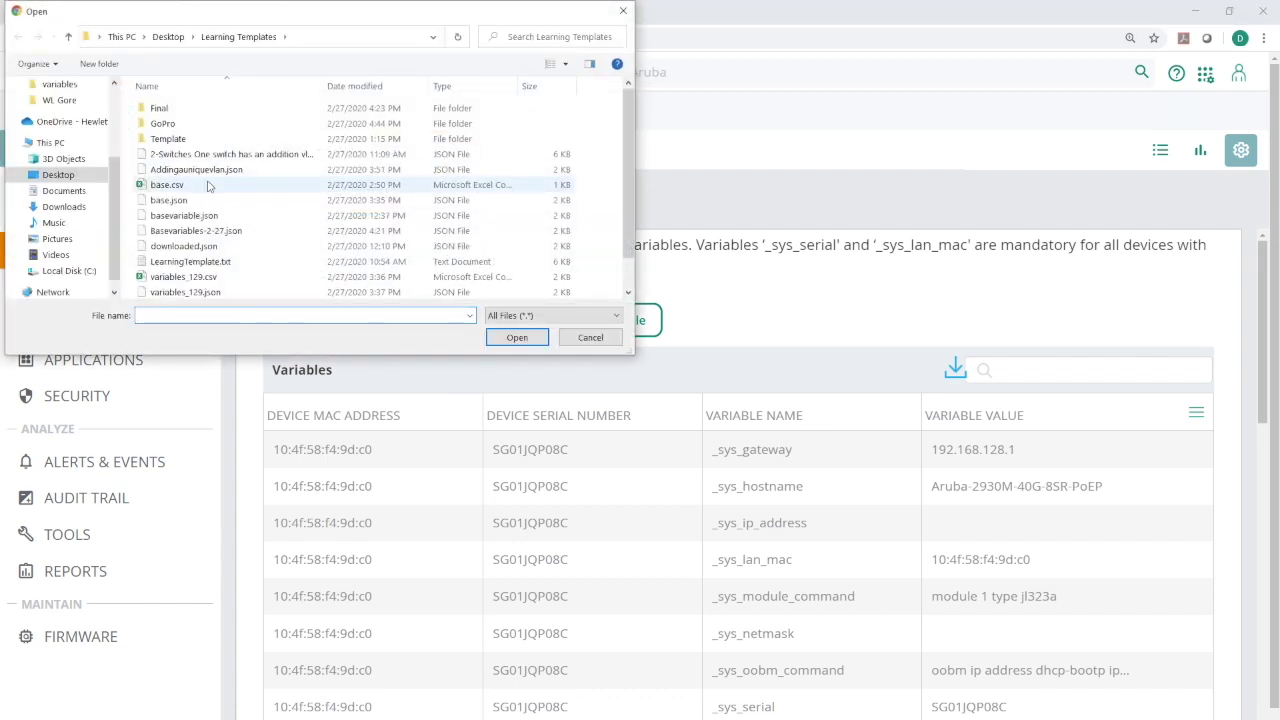
pyautogui.doubleClick(165, 123)
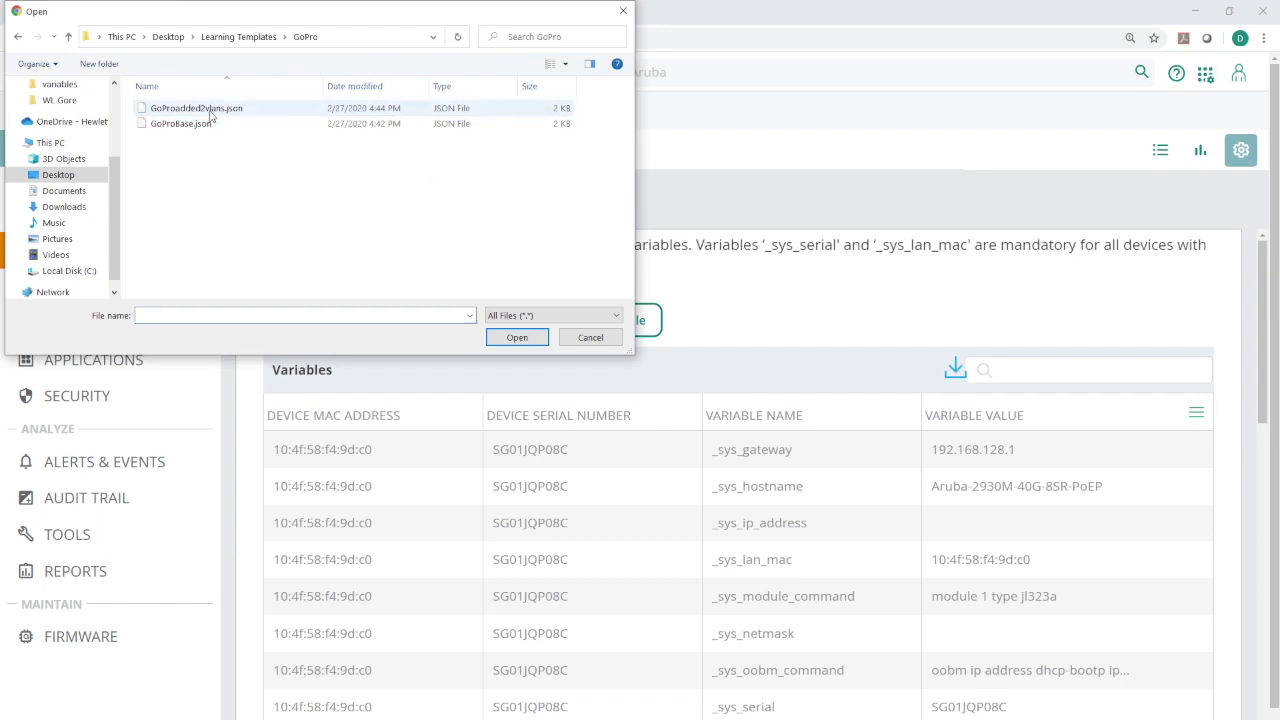
pyautogui.click(199, 110)
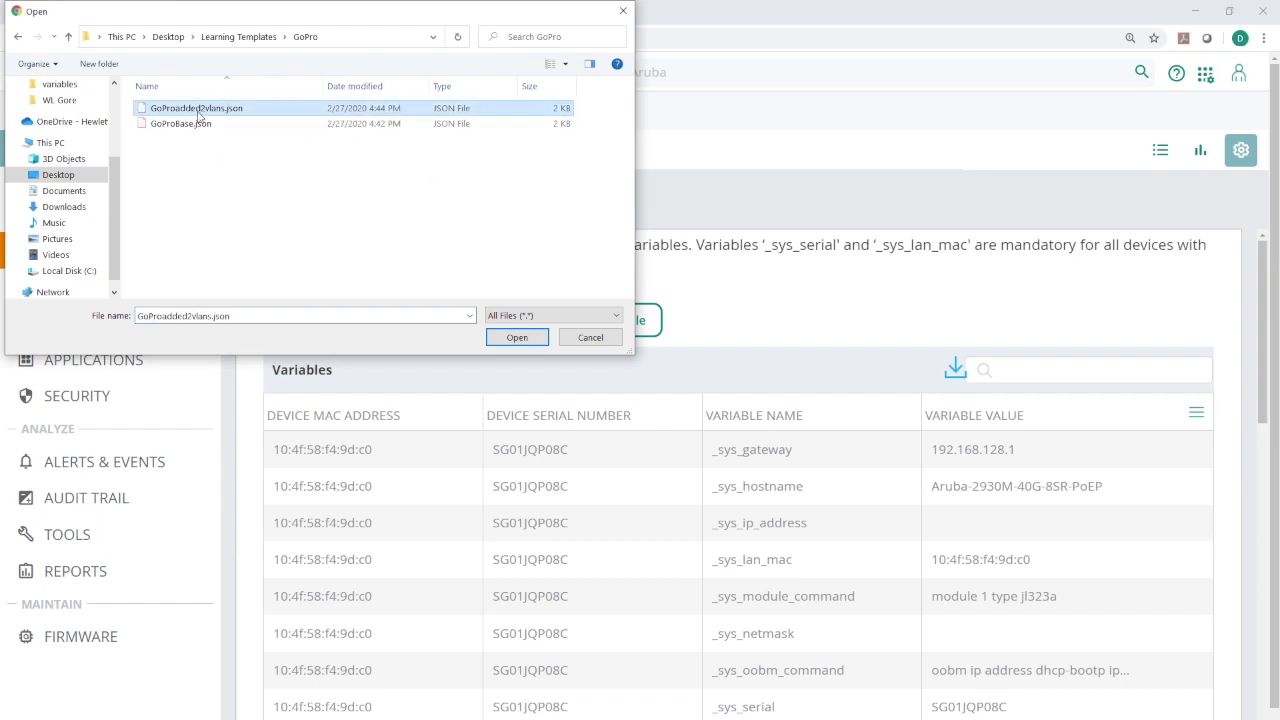
pyautogui.doubleClick(199, 110)
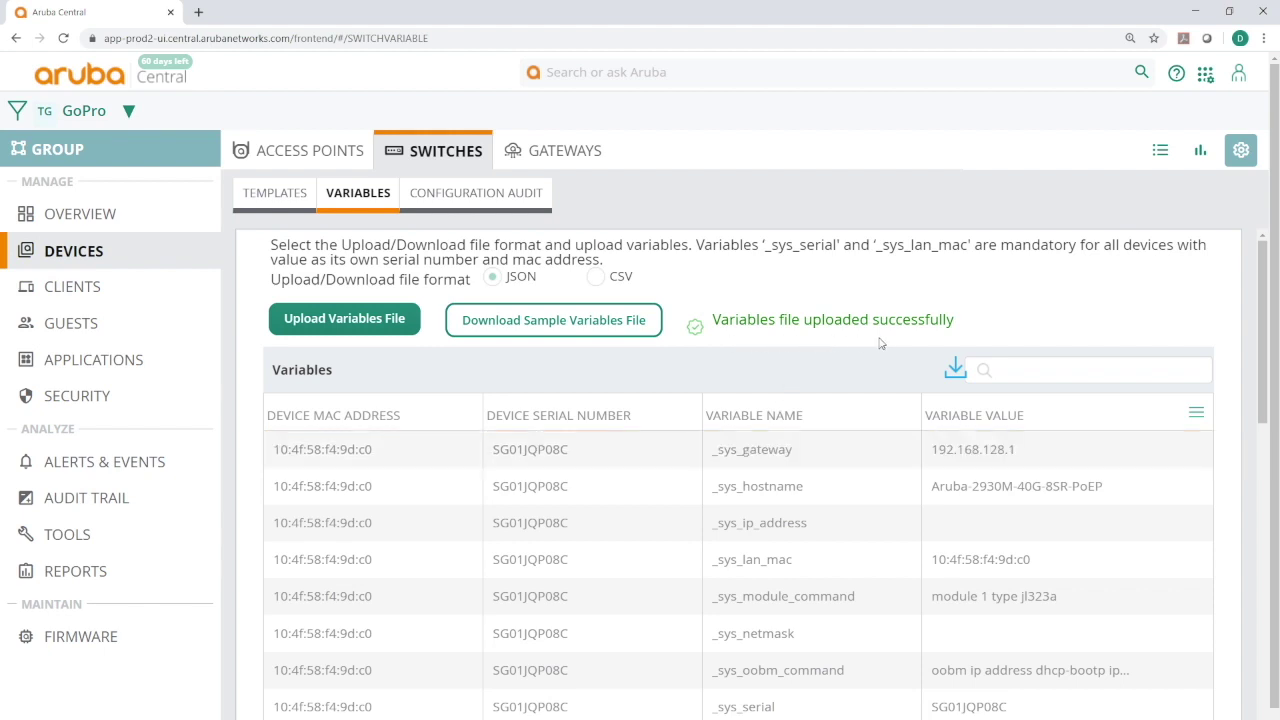
# - Reload the GoPro group's switch variables and examine both switches' entries for the added VLAN variables
pyautogui.click(285, 208)
pyautogui.click(357, 194)
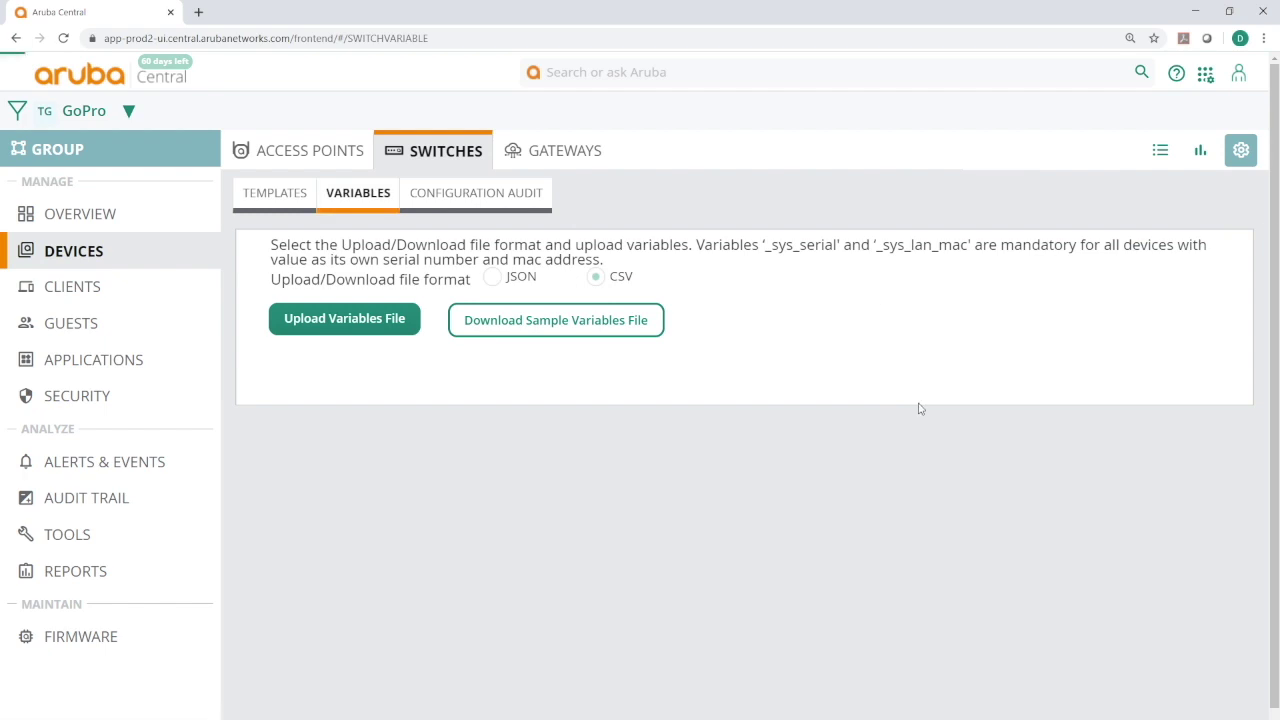
pyautogui.scroll(-4, 1134, 531)
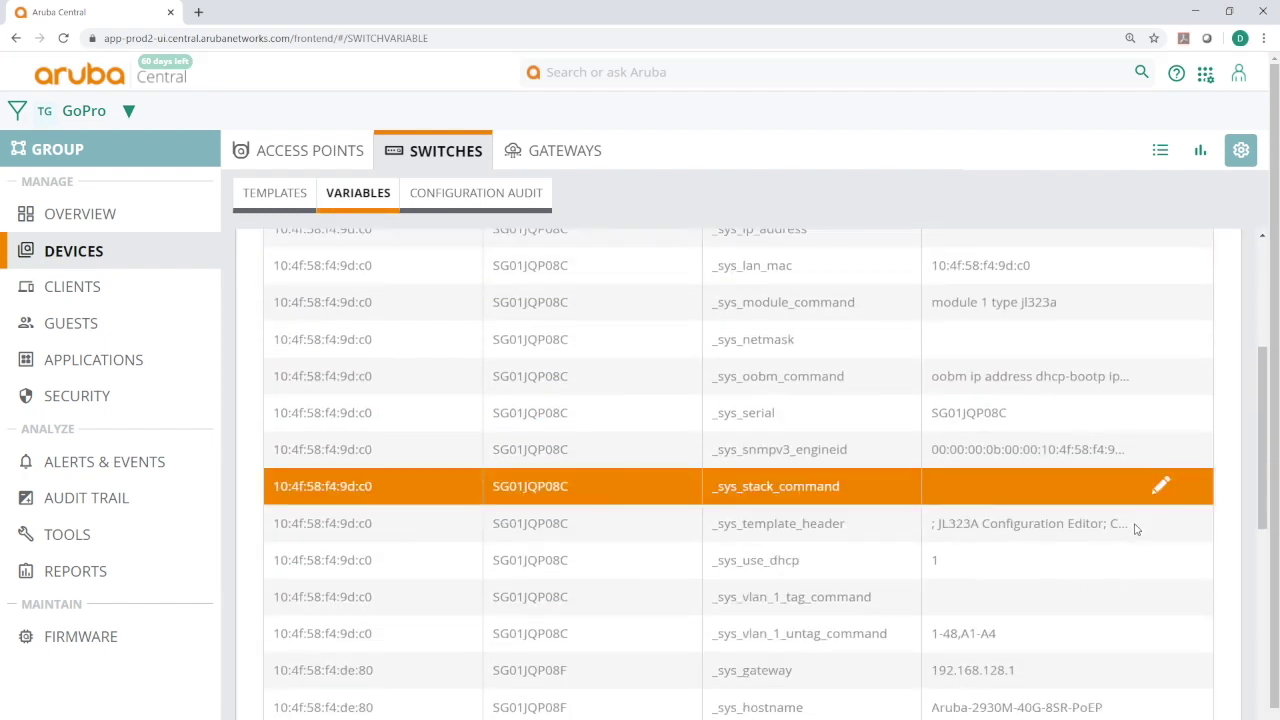
pyautogui.scroll(-5, 1134, 529)
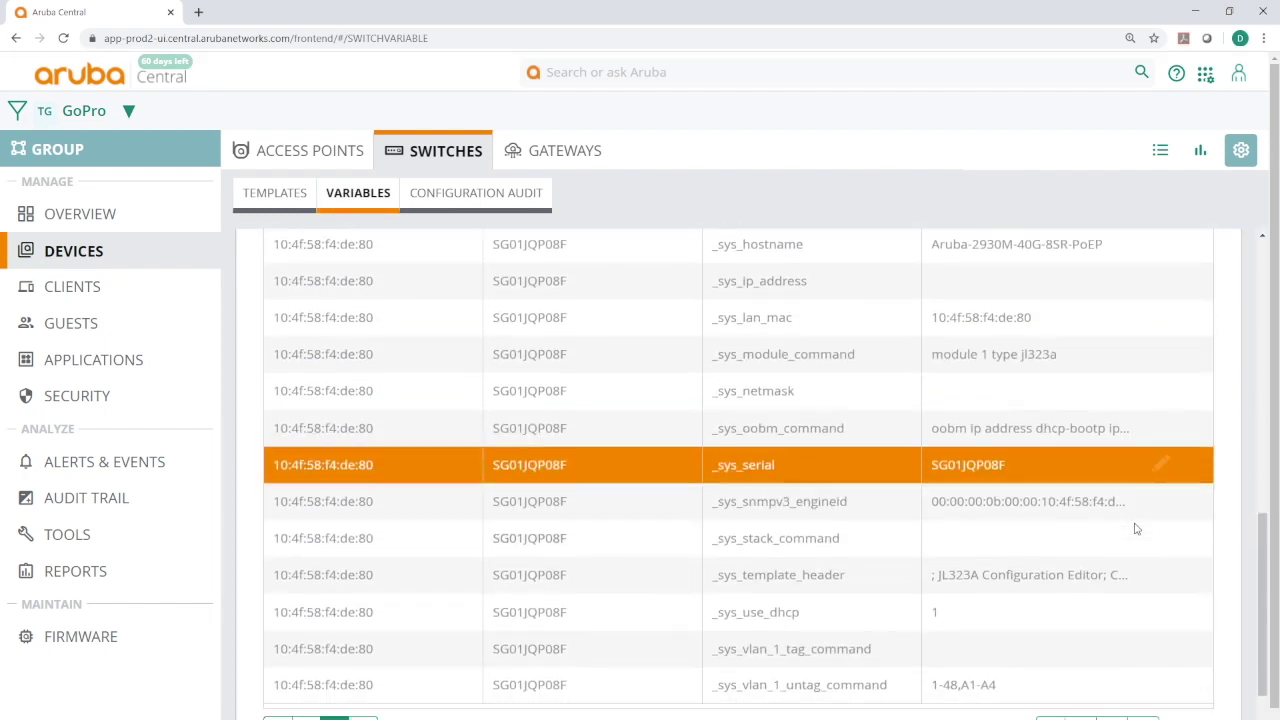
pyautogui.scroll(-1, 1134, 522)
pyautogui.scroll(10, 1134, 522)
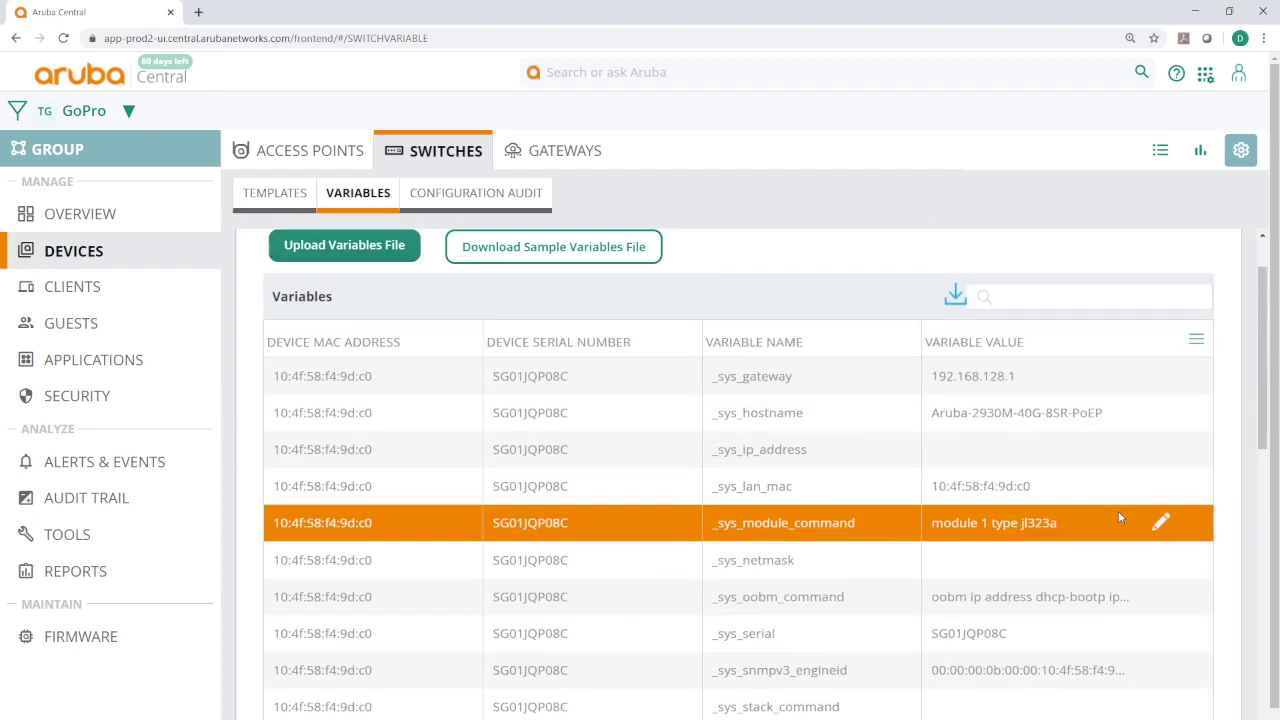
pyautogui.scroll(-2, 1118, 511)
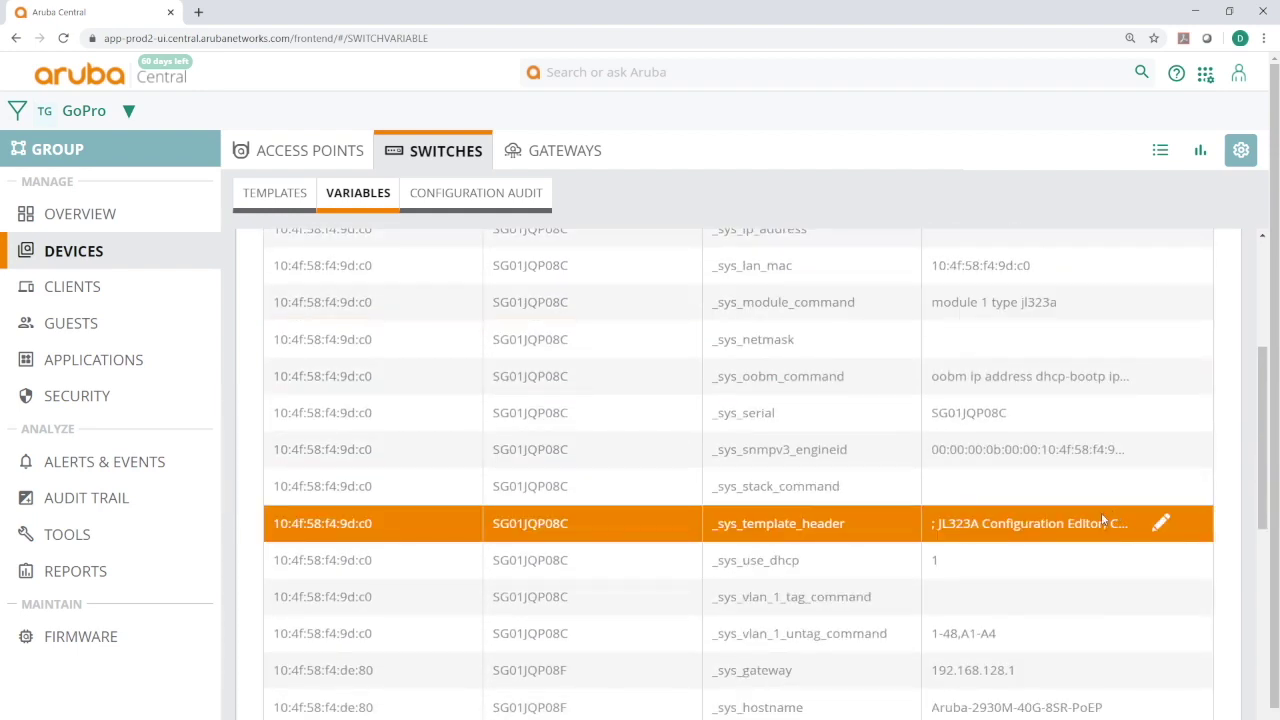
pyautogui.scroll(3, 420, 374)
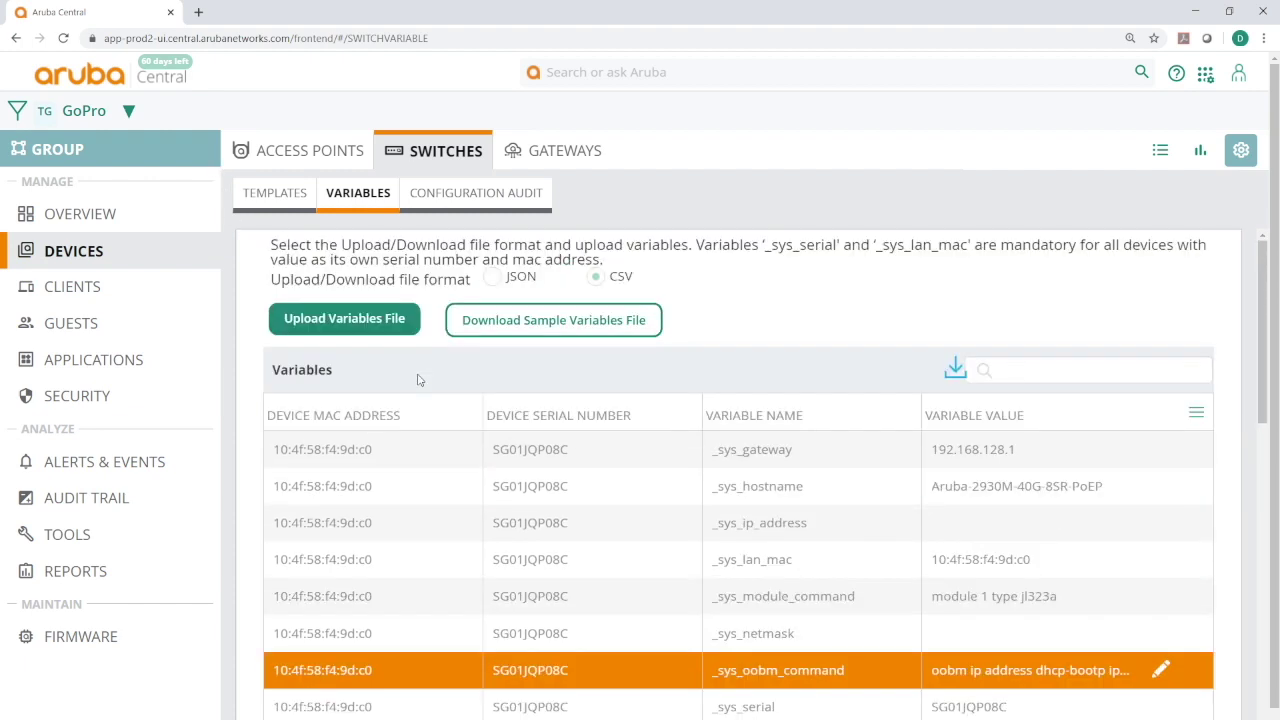
# - Open OneTemplate for editing in the GoPro group's switch templates and go to its VLAN definitions
pyautogui.click(278, 199)
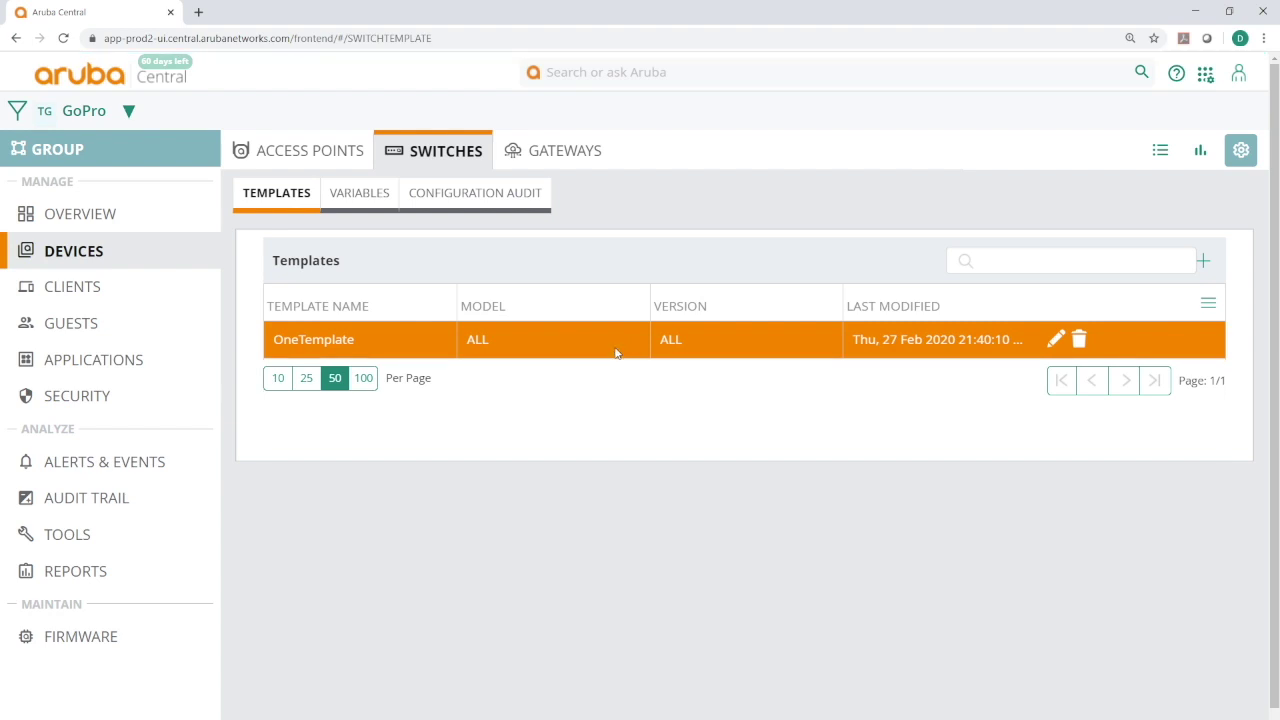
pyautogui.click(1055, 340)
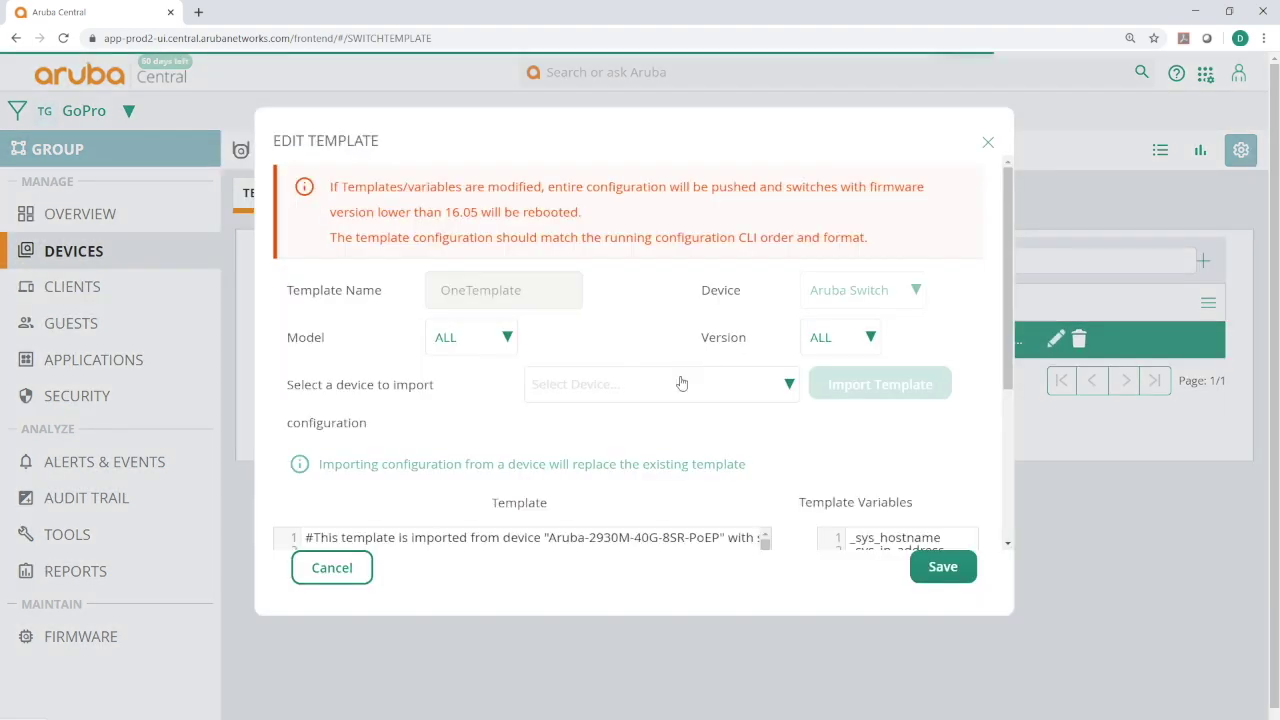
pyautogui.scroll(-3, 751, 366)
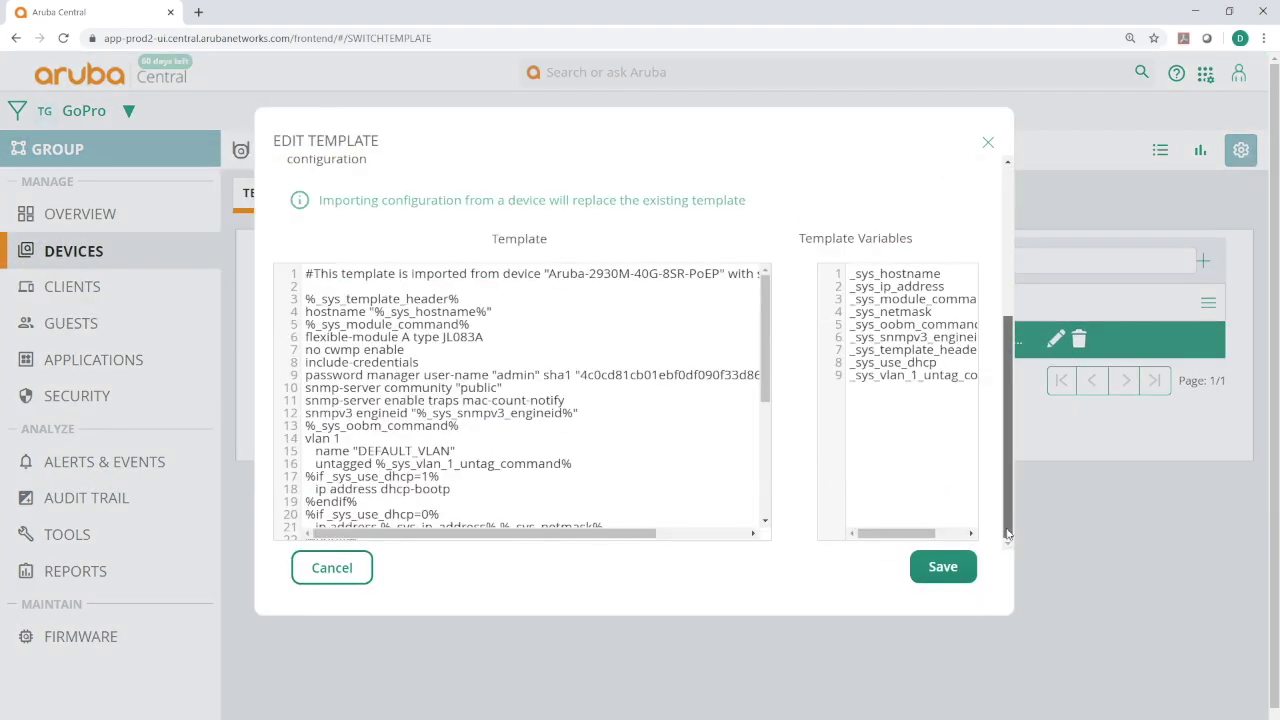
pyautogui.moveTo(761, 365); pyautogui.dragTo(761, 481)
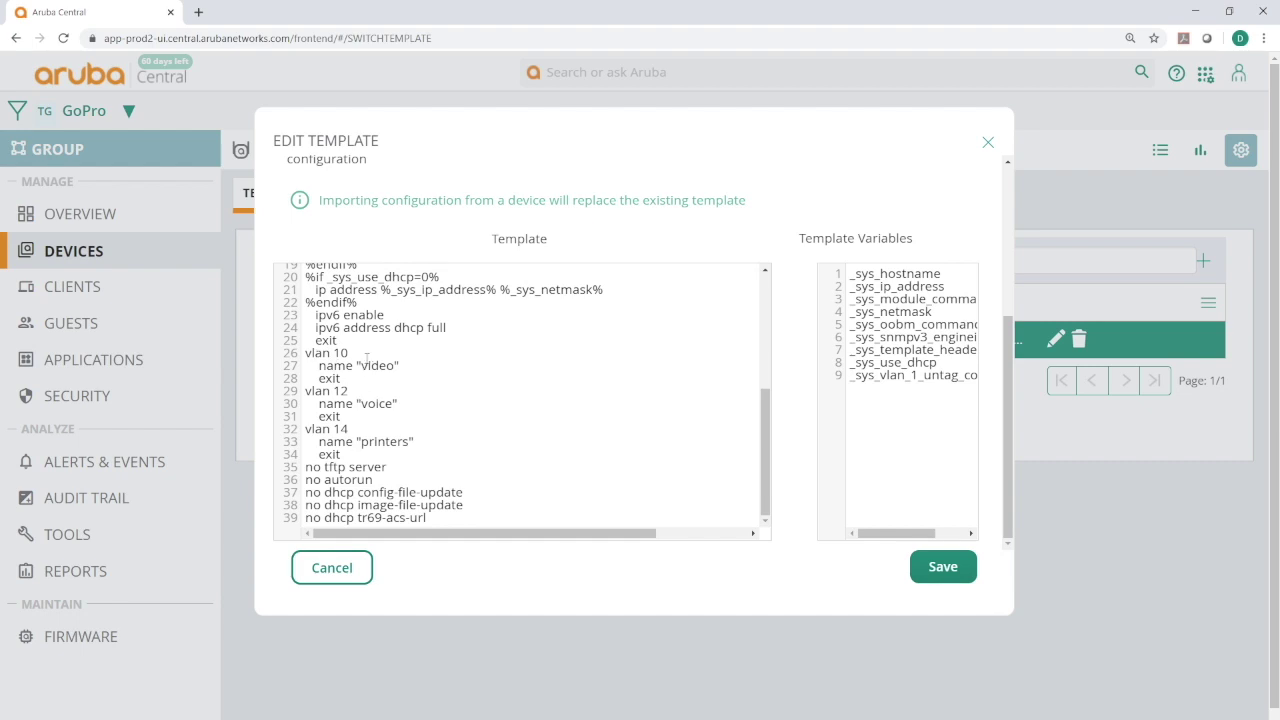
pyautogui.moveTo(767, 495); pyautogui.dragTo(767, 523)
# - Switch to Notepad++ and copy the conditional blocks from %if vlan.a% through the closing %endif% of vlan.b in OneTemplate
pyautogui.hotkey('alt', 'Tab')
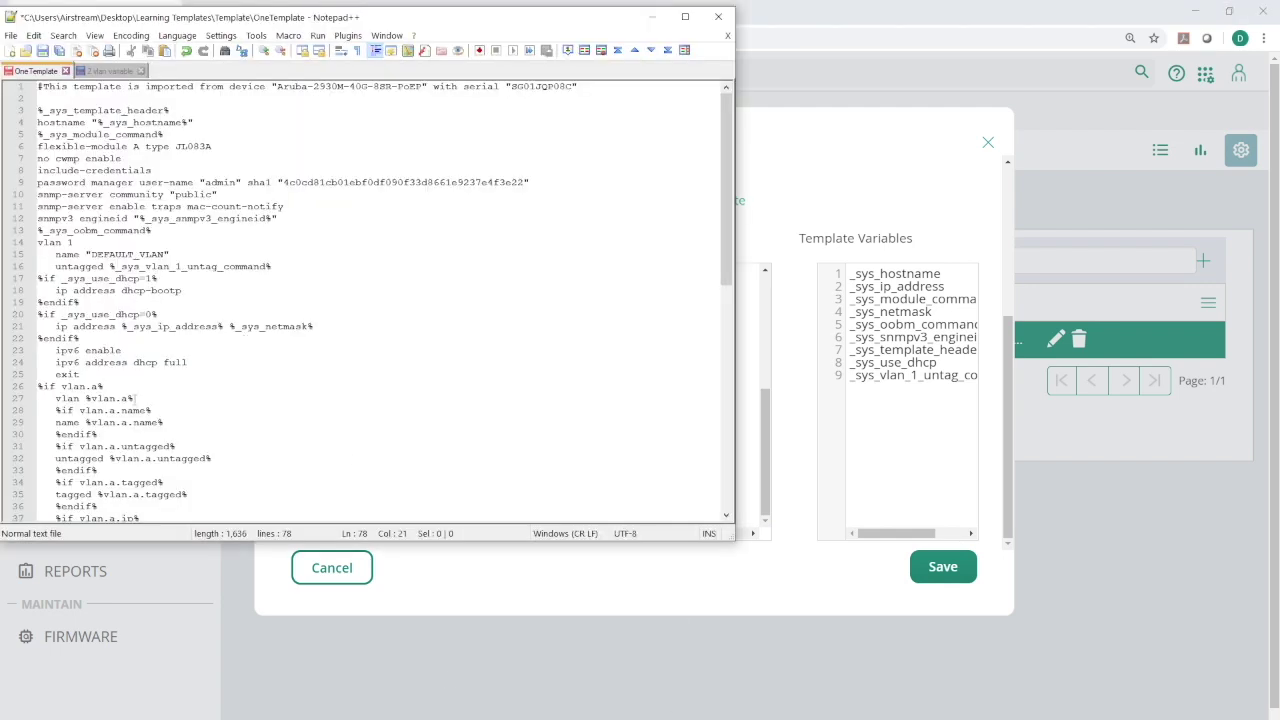
pyautogui.scroll(-1, 273, 383)
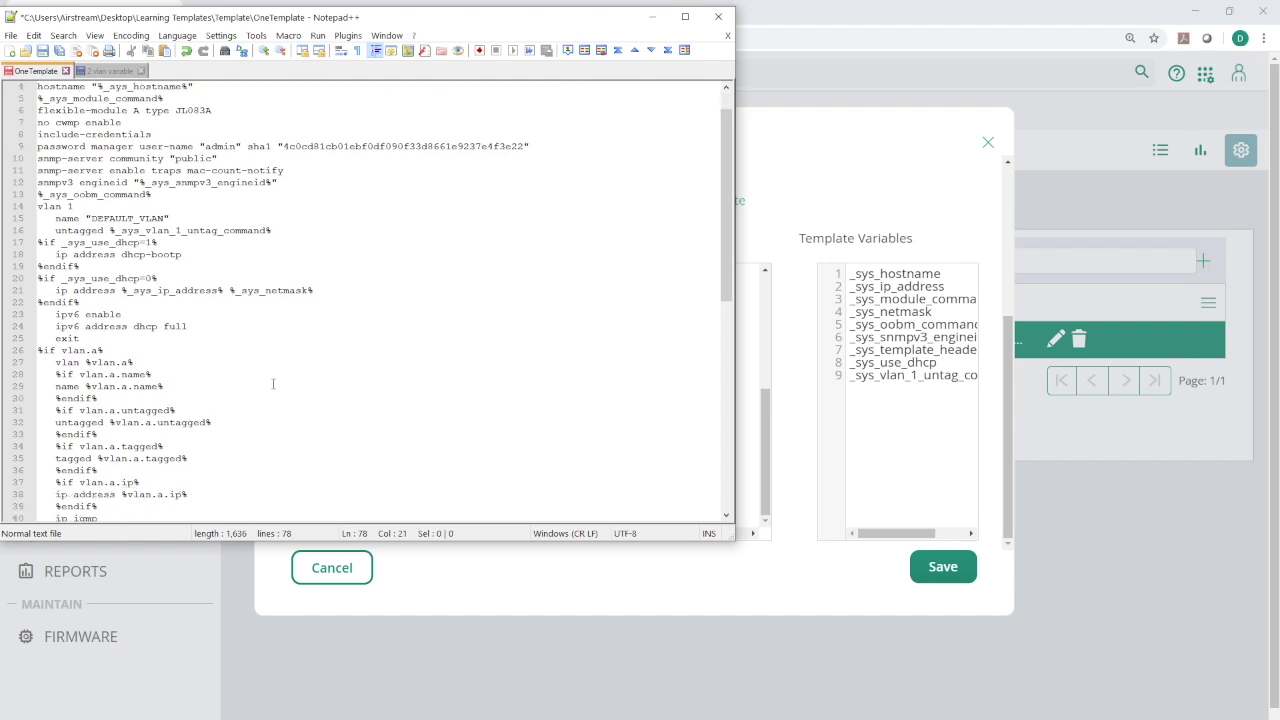
pyautogui.moveTo(38, 350); pyautogui.dragTo(138, 401)
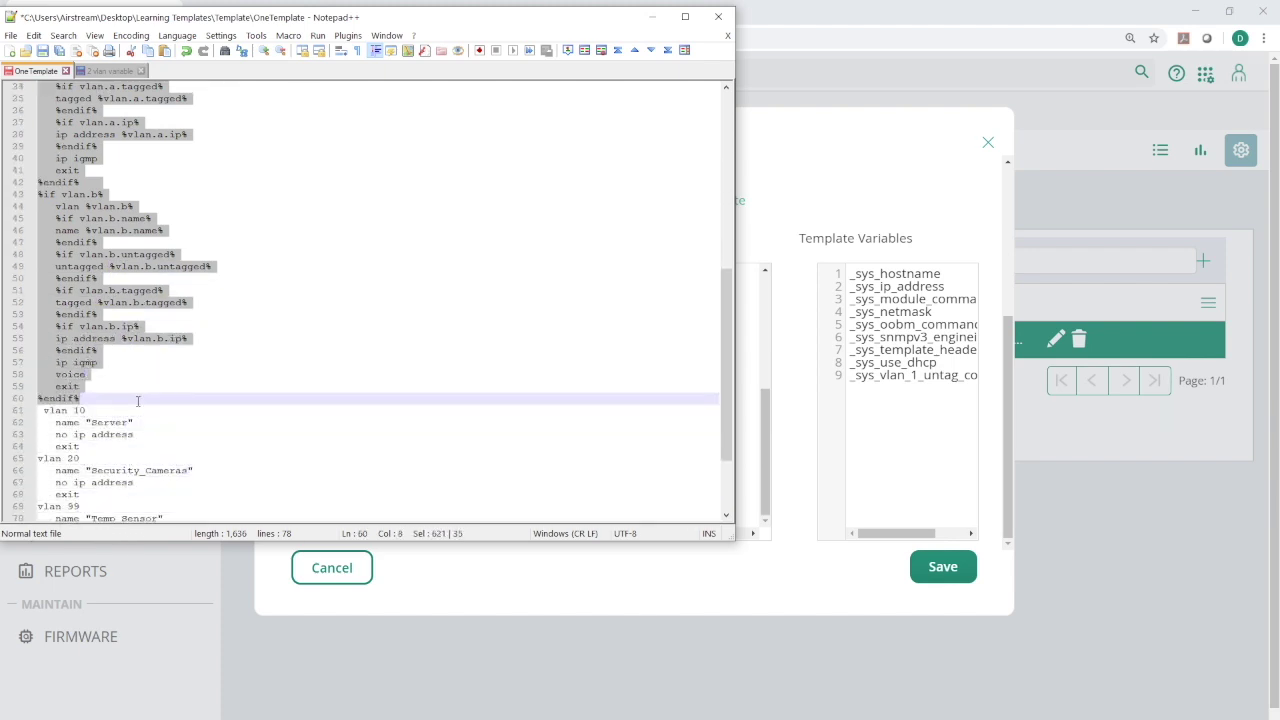
pyautogui.rightClick(67, 299)
pyautogui.click(98, 321)
pyautogui.moveTo(727, 290); pyautogui.dragTo(725, 238)
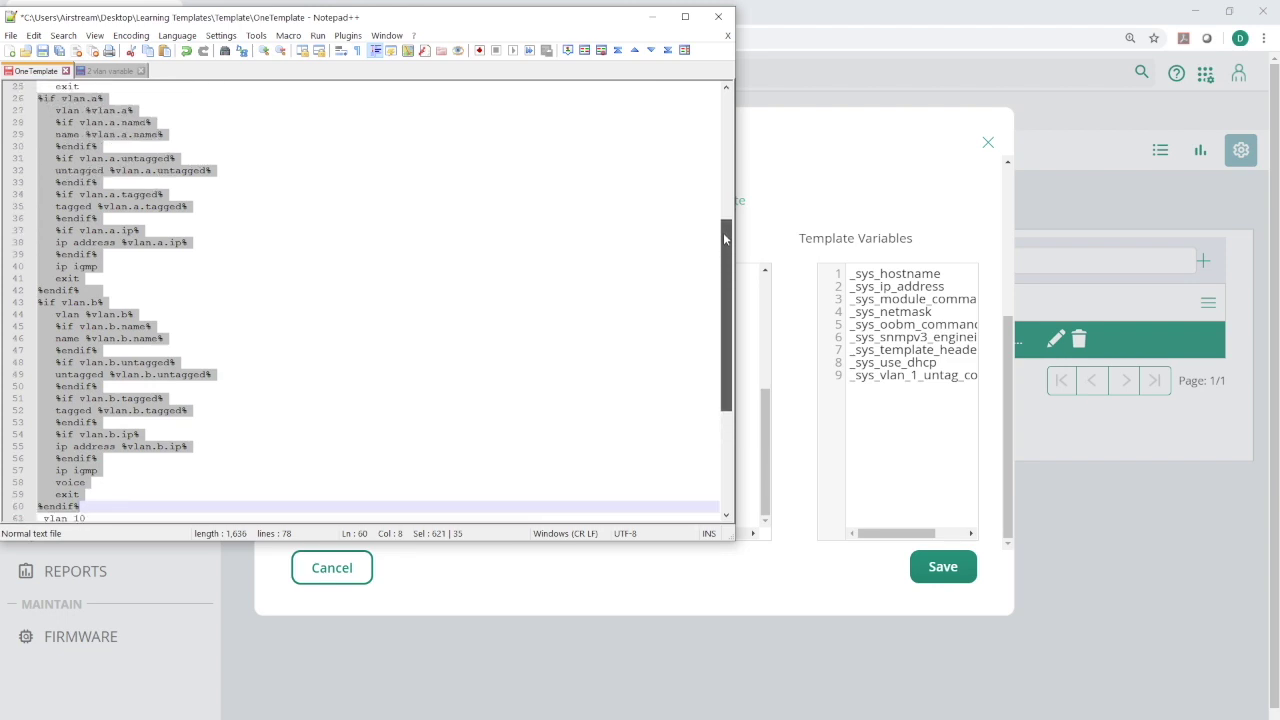
pyautogui.moveTo(725, 238); pyautogui.dragTo(725, 238)
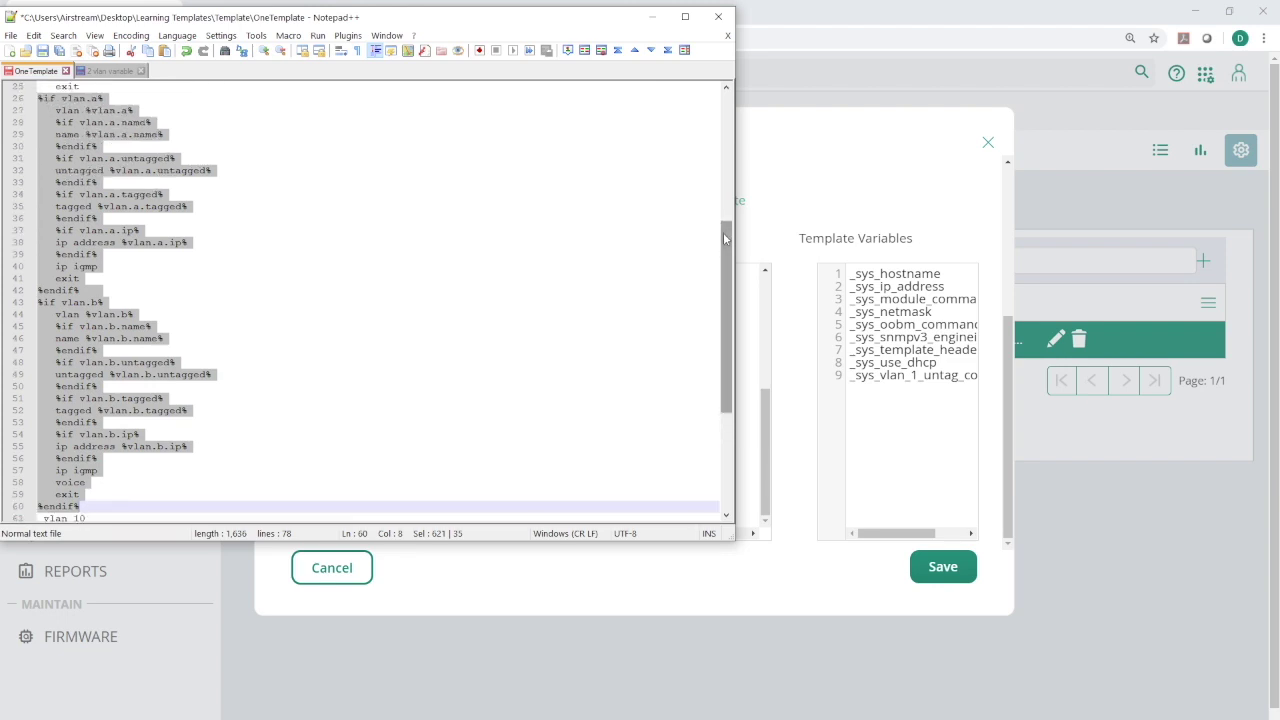
# - Switch to Aruba Central and paste the vlan.a and vlan.b conditional blocks into OneTemplate between VLAN 1's exit line and vlan 10
pyautogui.click(748, 271)
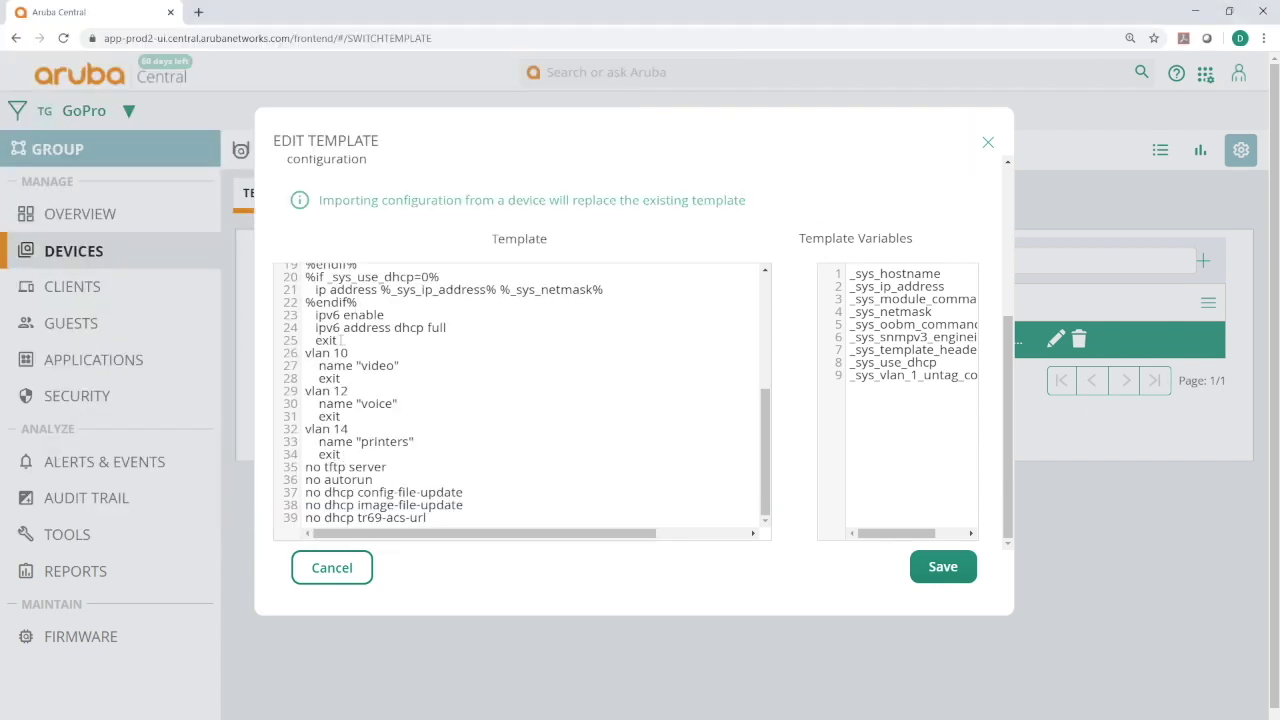
pyautogui.click(345, 340)
pyautogui.press('Return')
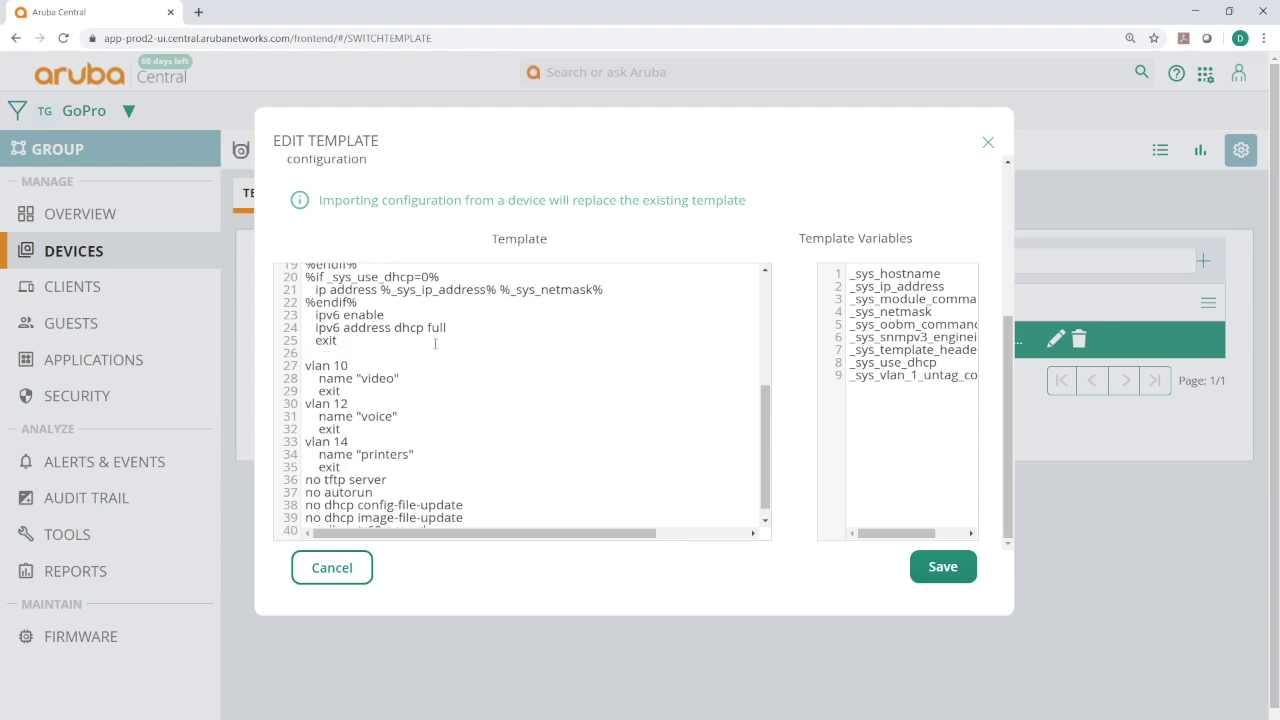
pyautogui.hotkey('ctrl', 'v')
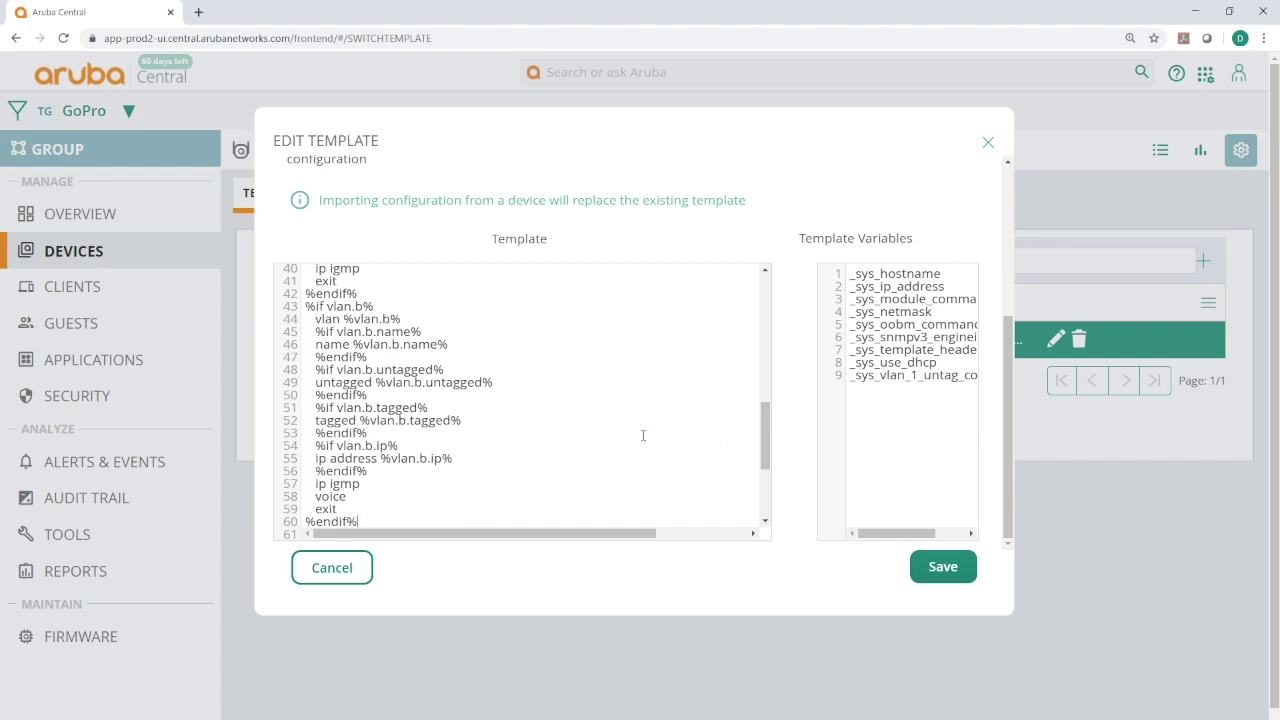
# - Review the pasted vlan.a and vlan.b conditional blocks in OneTemplate and save the template
pyautogui.moveTo(767, 458); pyautogui.dragTo(770, 385)
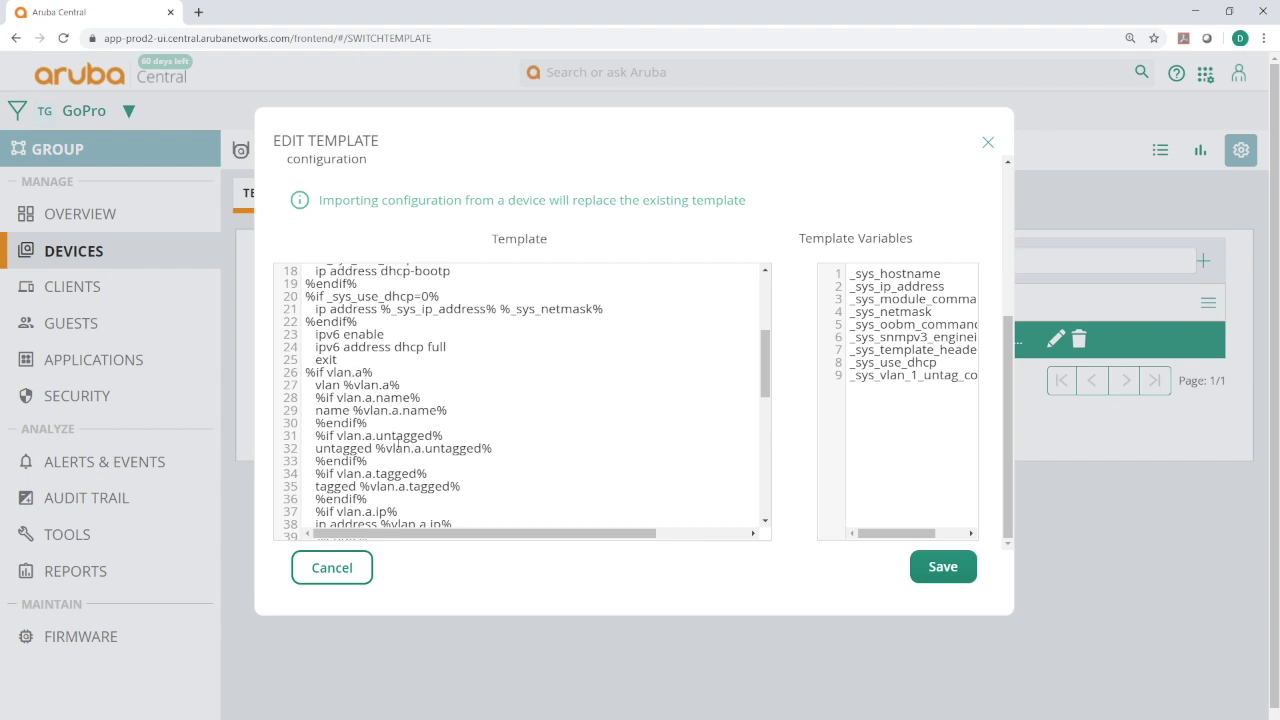
pyautogui.scroll(-3, 423, 462)
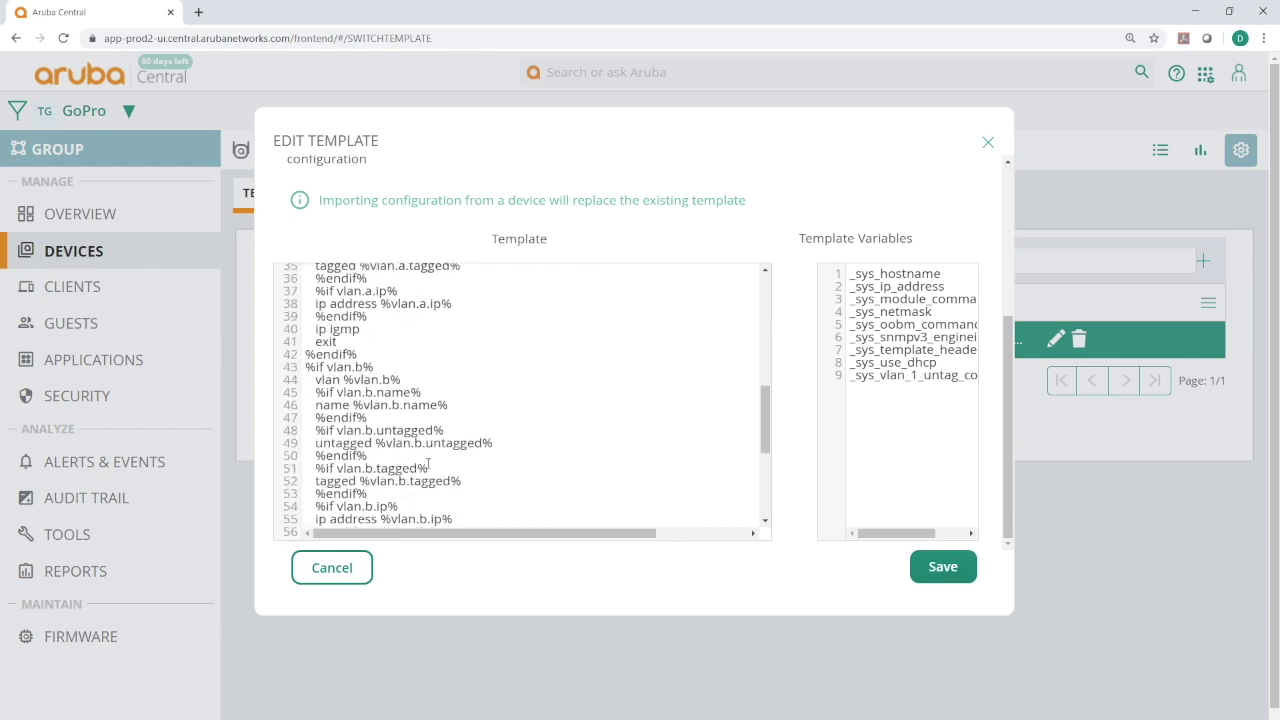
pyautogui.scroll(3, 452, 378)
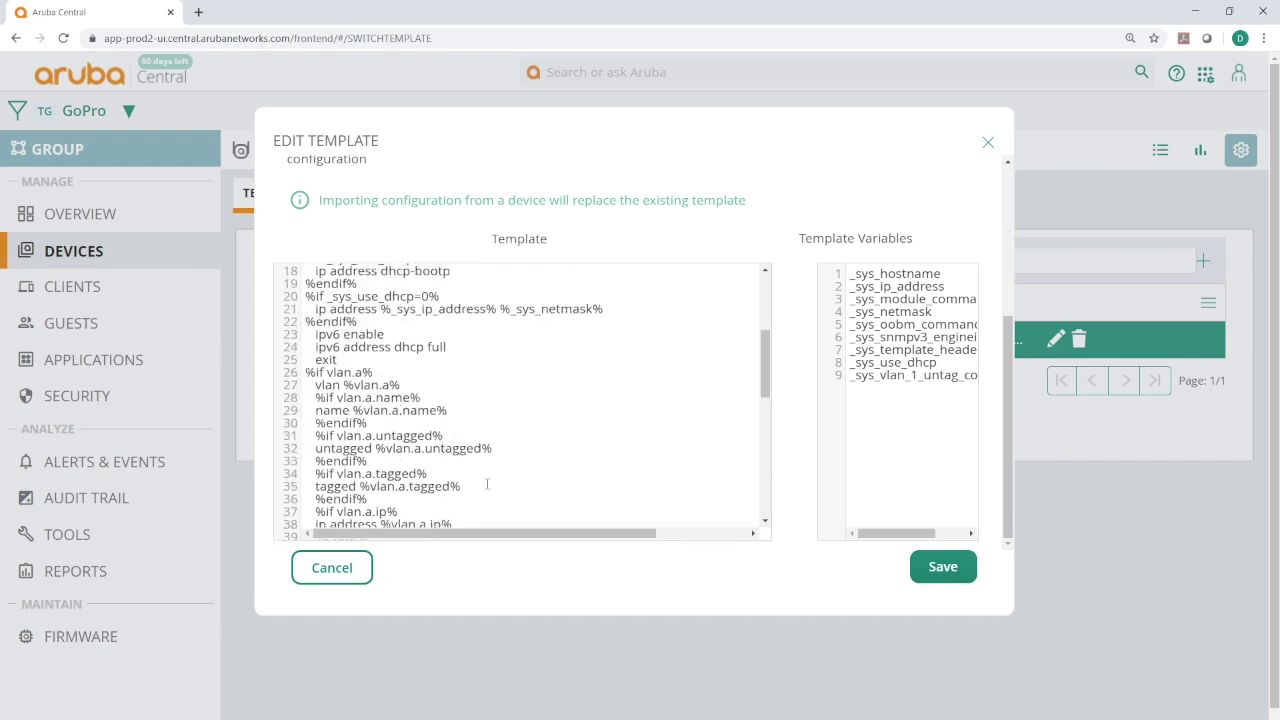
pyautogui.scroll(-2, 487, 484)
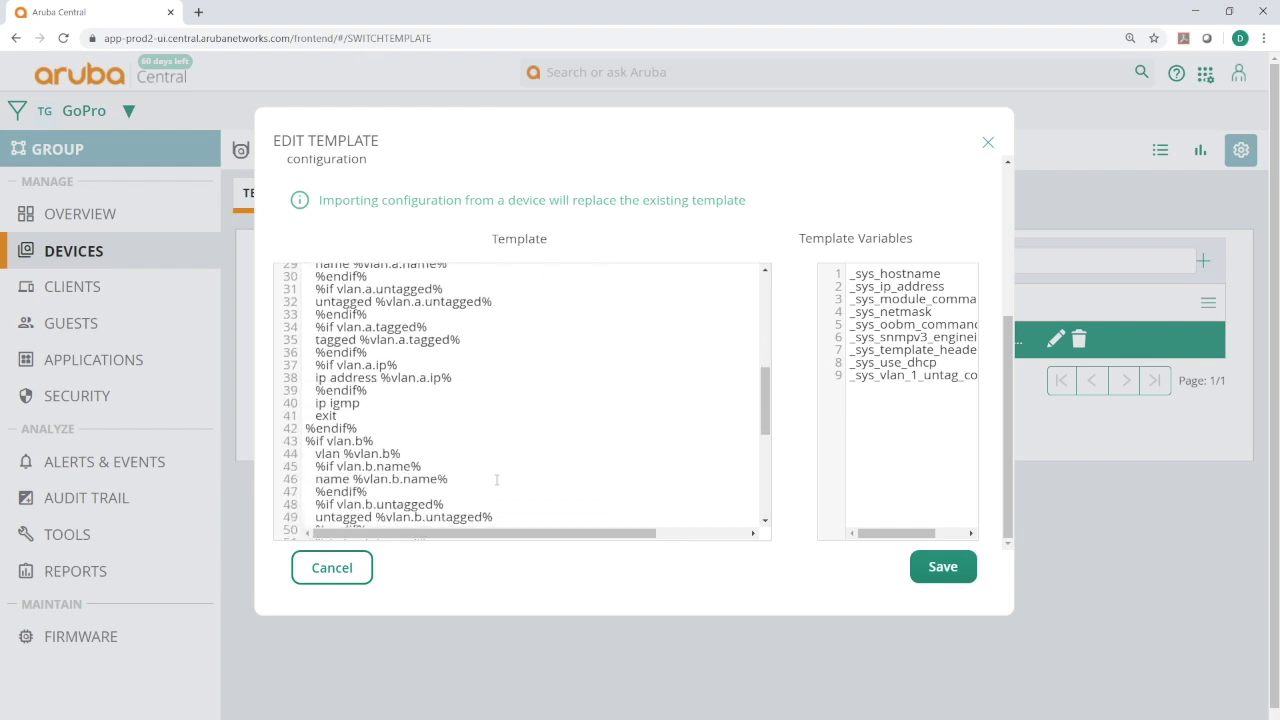
pyautogui.scroll(-1, 496, 480)
pyautogui.scroll(-2, 463, 404)
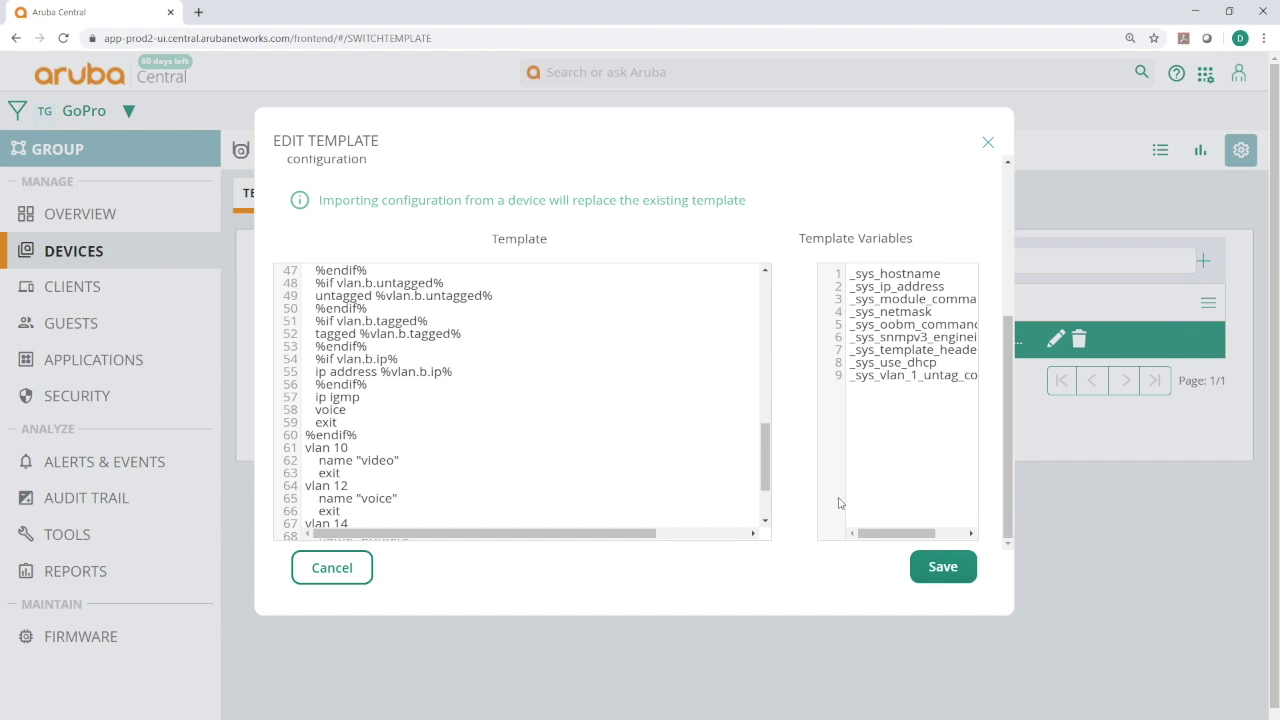
pyautogui.click(937, 568)
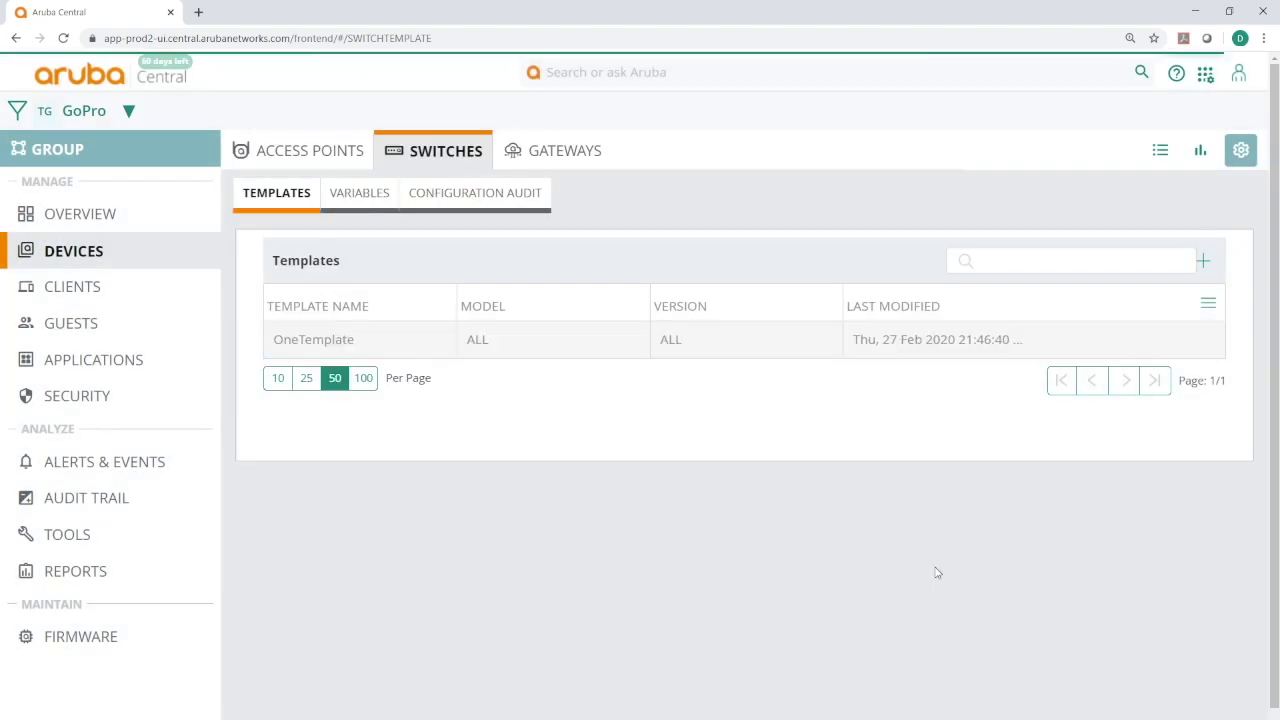
# - Open the GoPro group's switch configuration audit, reload it, and check template errors and failed or pending changes
pyautogui.click(467, 203)
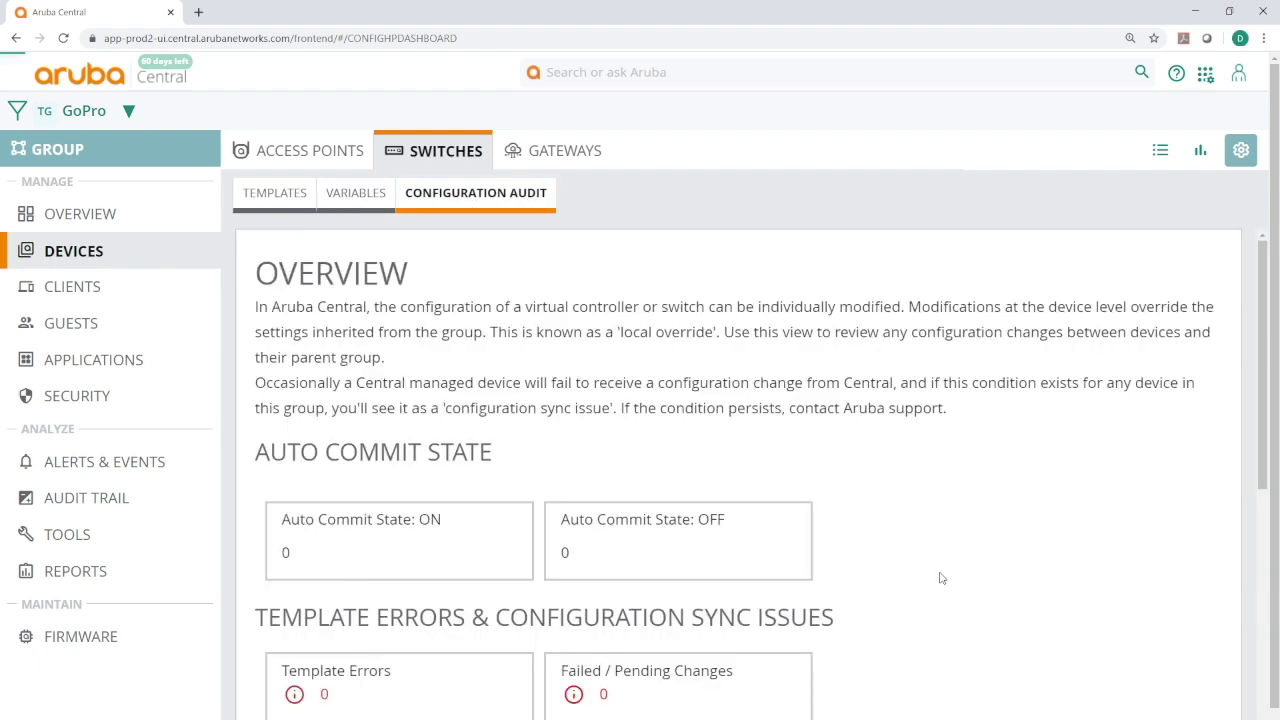
pyautogui.scroll(-2, 940, 578)
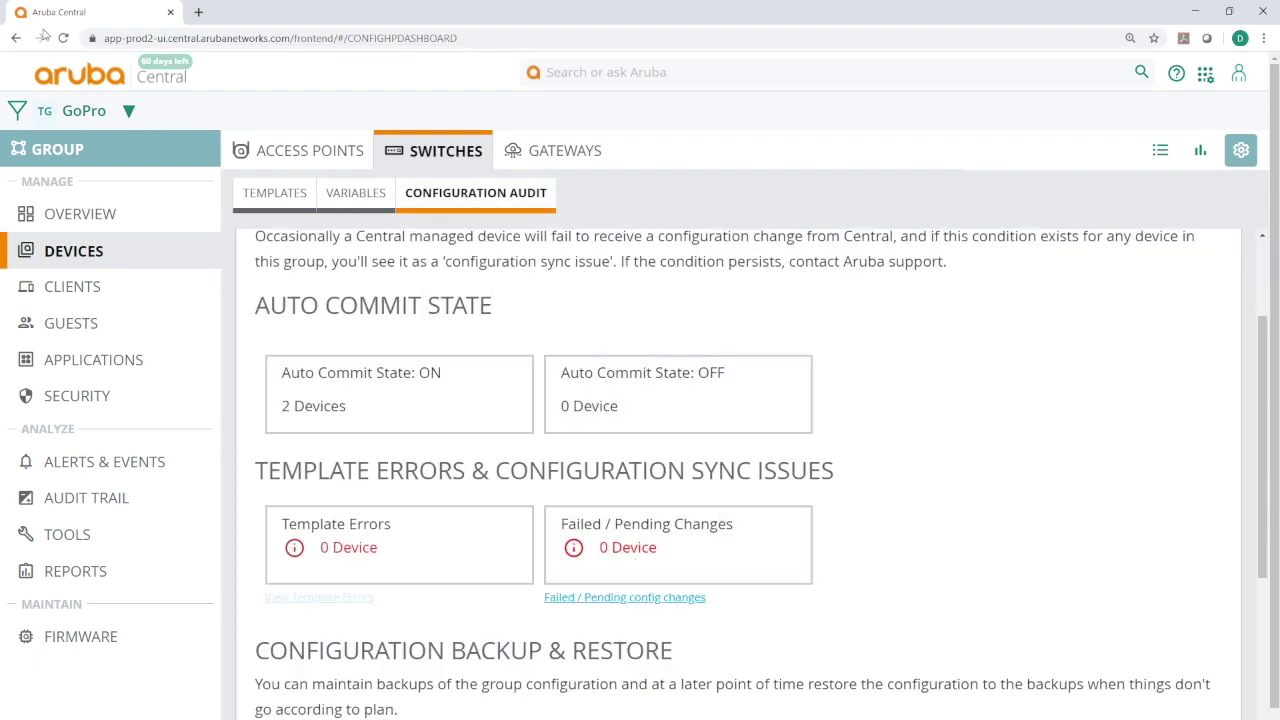
pyautogui.click(63, 38)
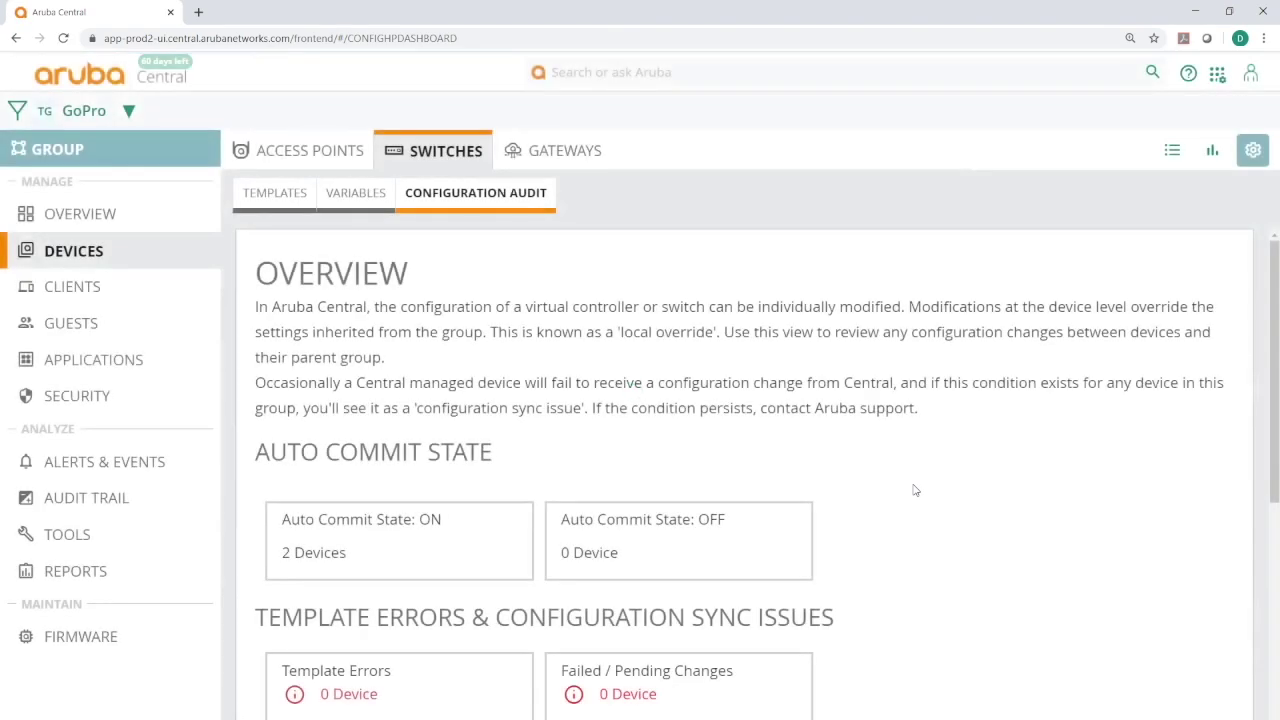
pyautogui.scroll(-3, 914, 490)
pyautogui.scroll(2, 914, 490)
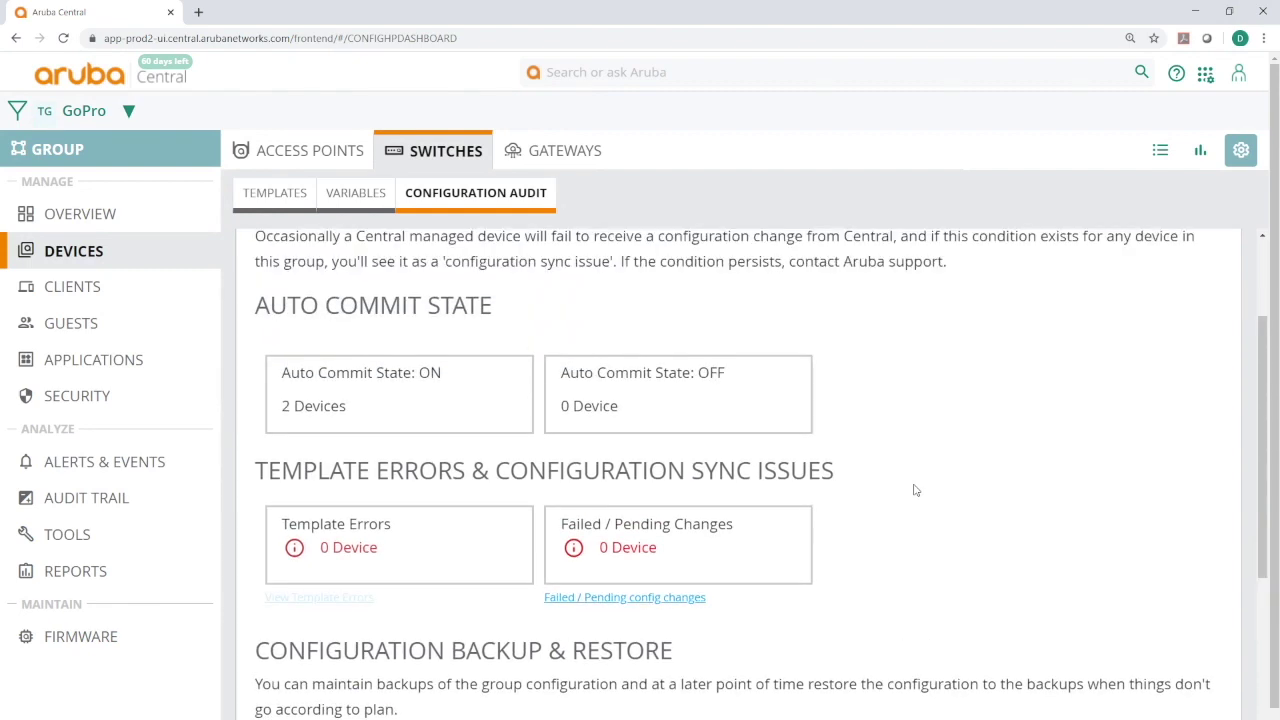
pyautogui.scroll(2, 914, 490)
# - Review both switches' VLAN variables in the GoPro group and compare them with GoProadded2vlans.json in Visual Studio Code
pyautogui.click(352, 200)
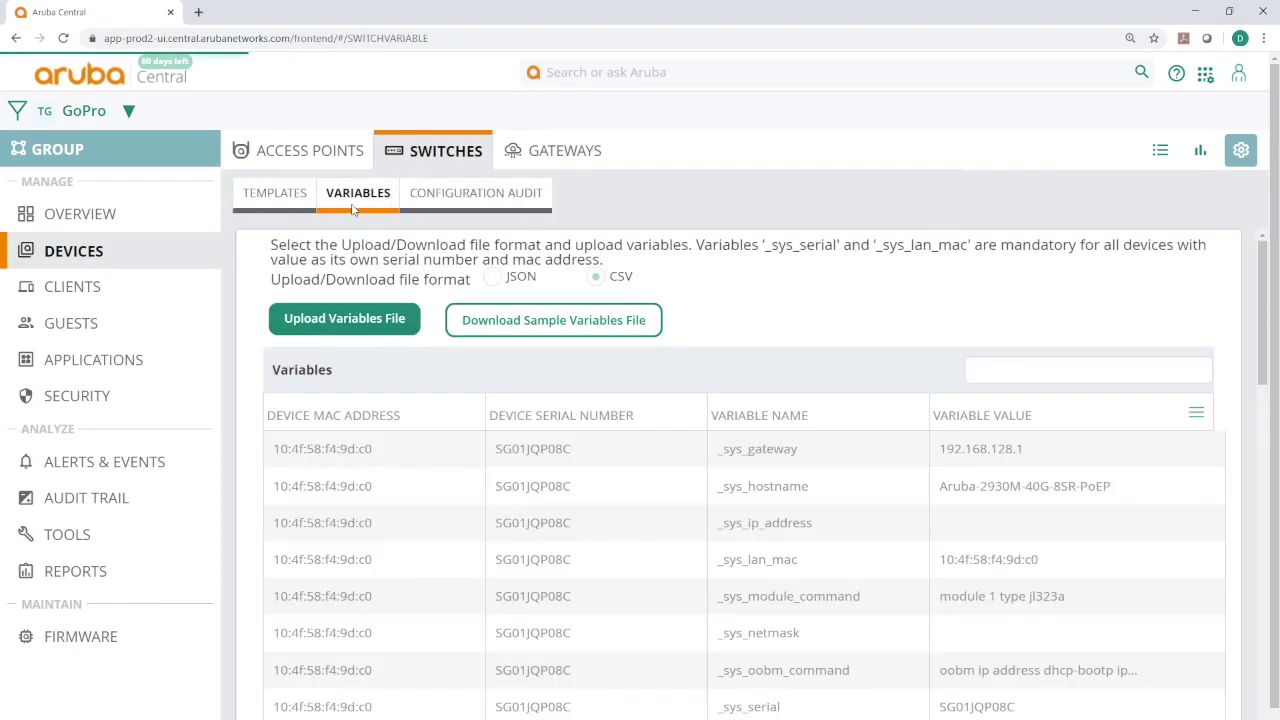
pyautogui.scroll(-3, 1089, 504)
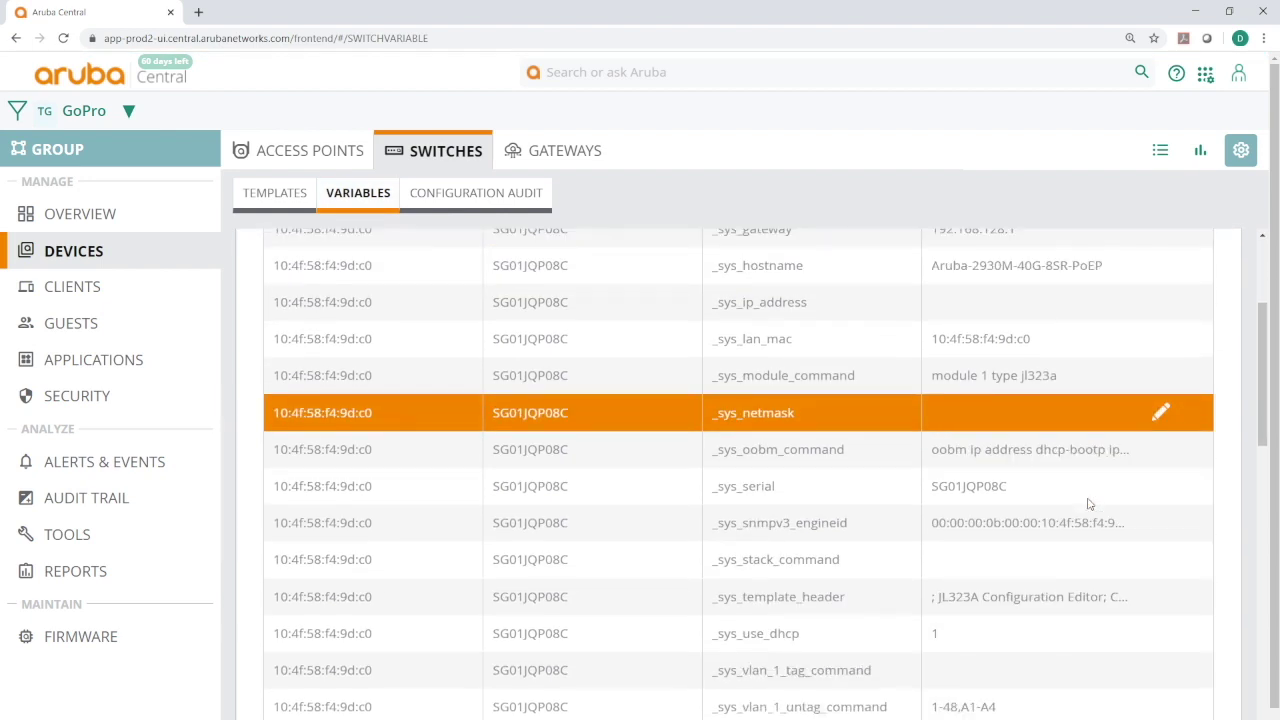
pyautogui.scroll(-3, 1089, 504)
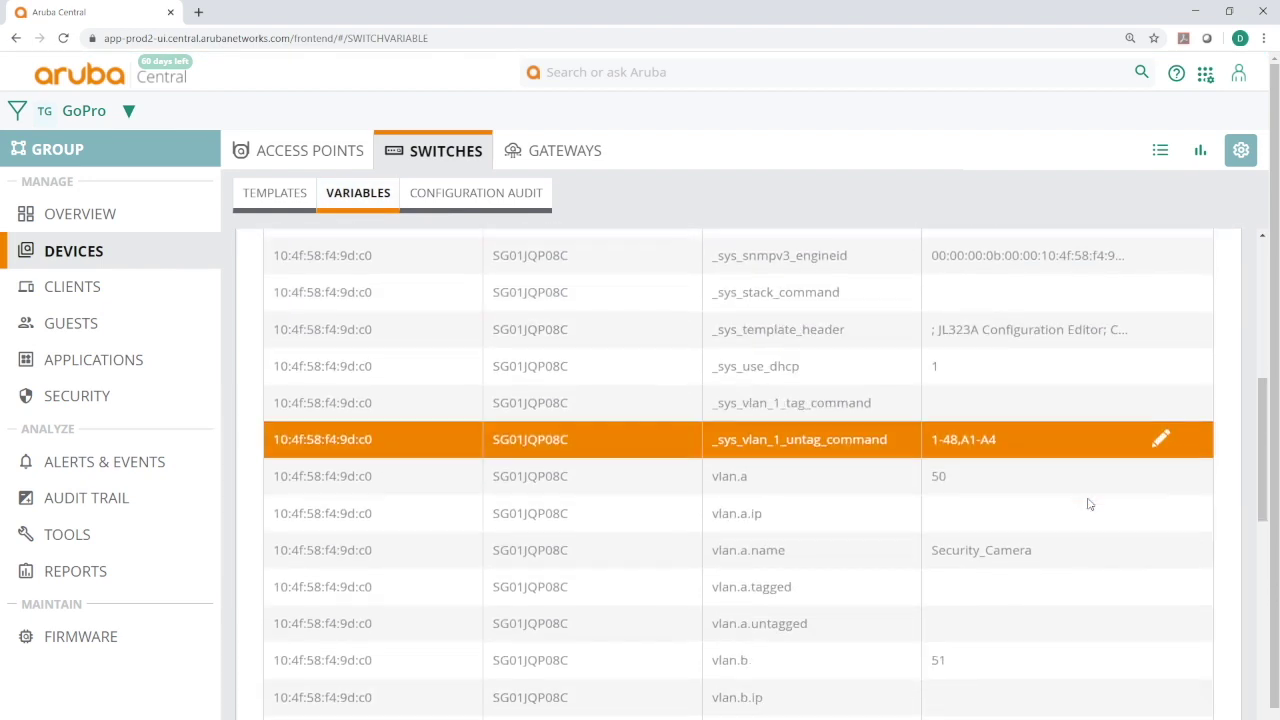
pyautogui.scroll(-1, 1089, 504)
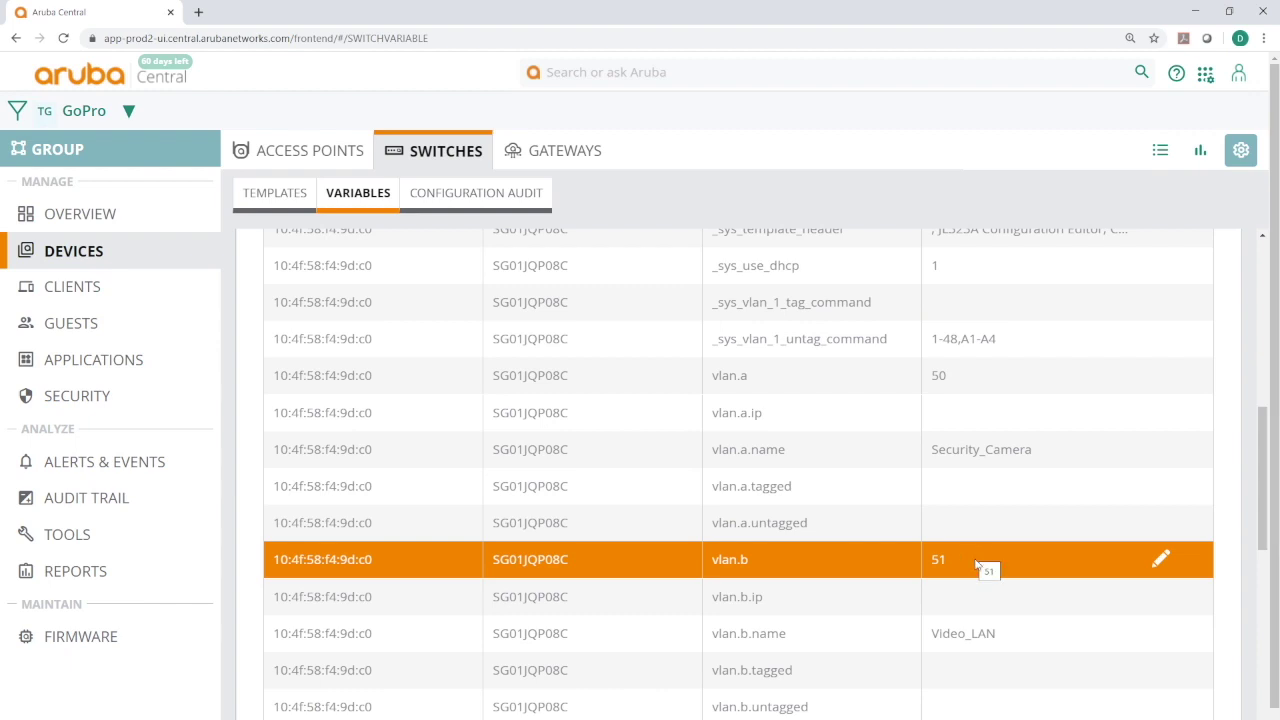
pyautogui.scroll(-2, 978, 563)
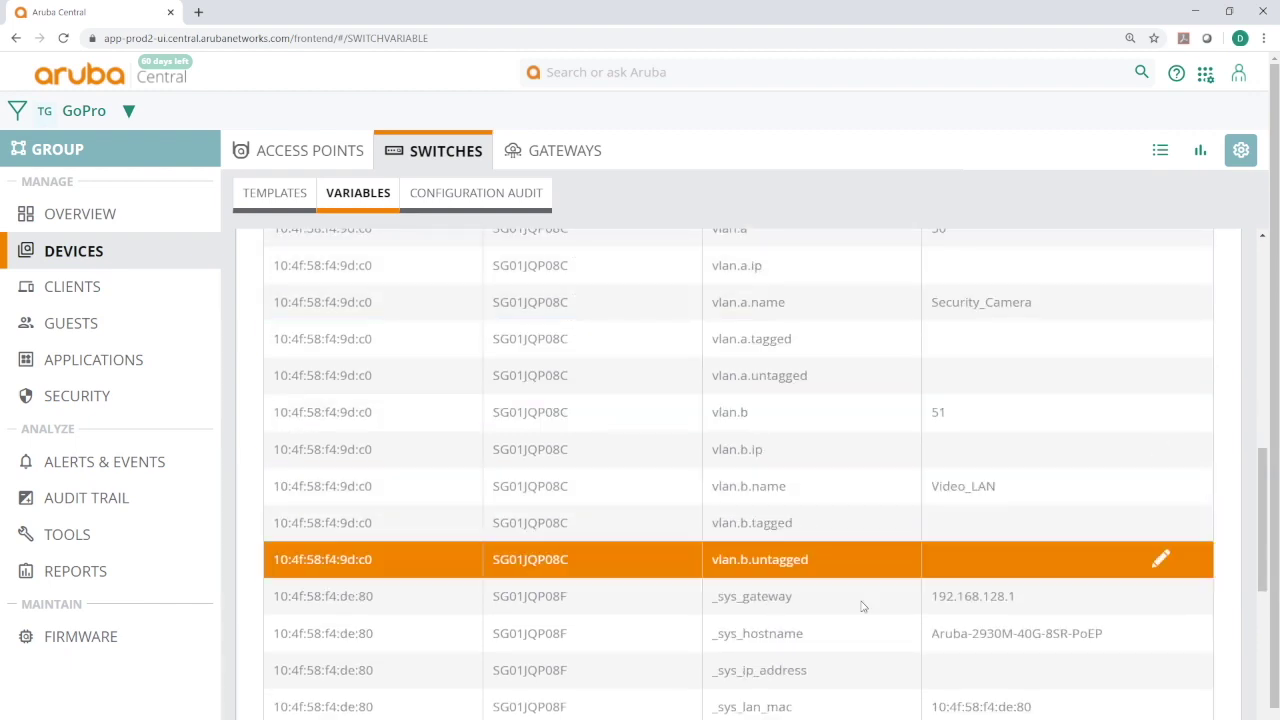
pyautogui.scroll(-4, 870, 607)
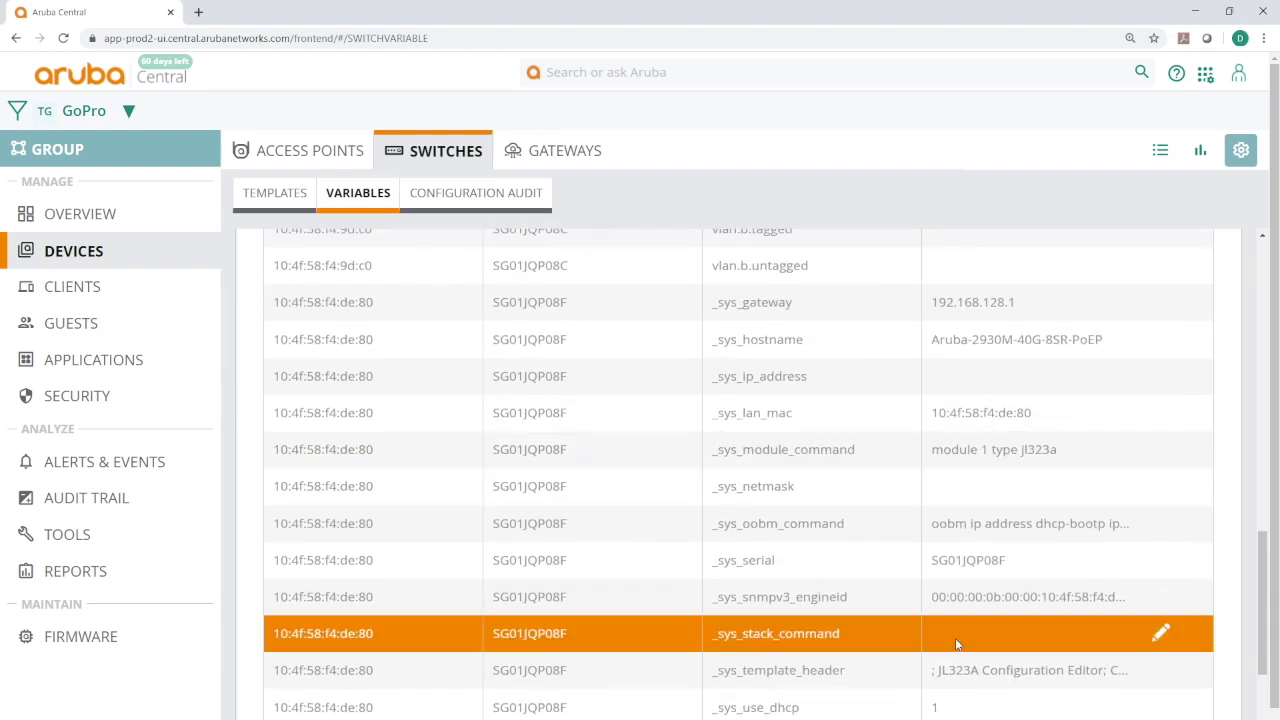
pyautogui.scroll(-3, 957, 645)
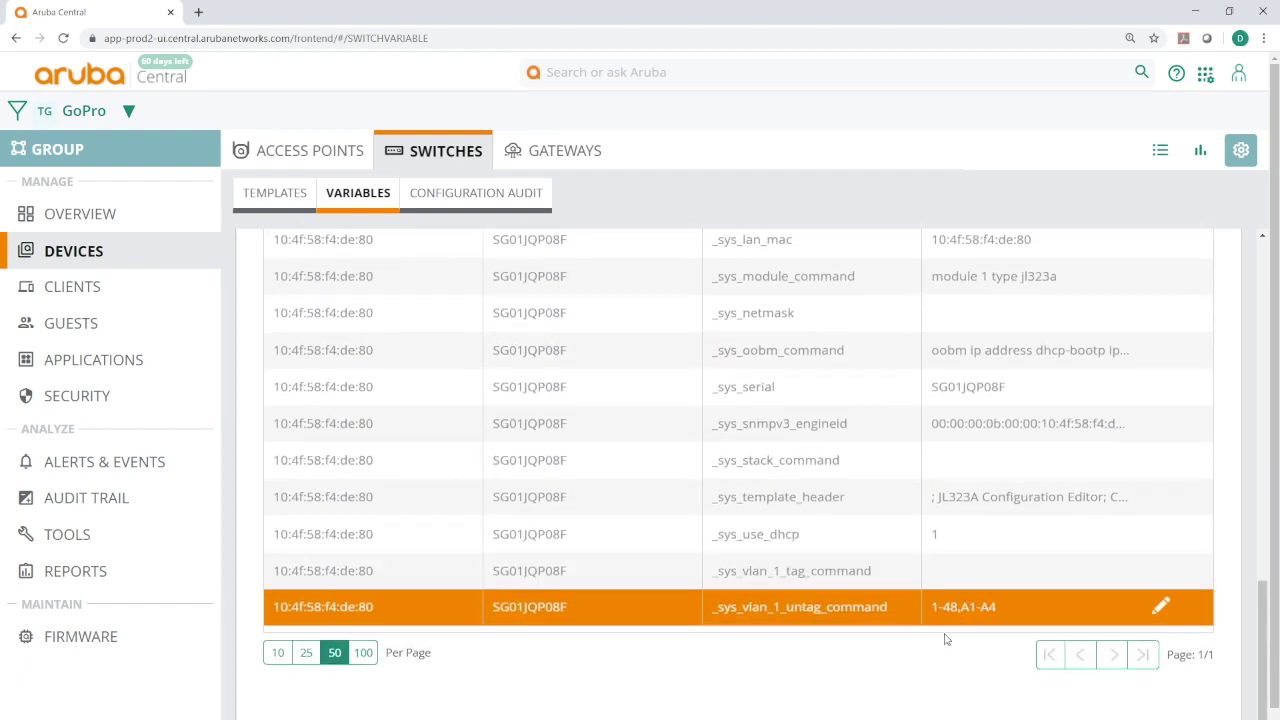
pyautogui.hotkey('alt', 'Tab')
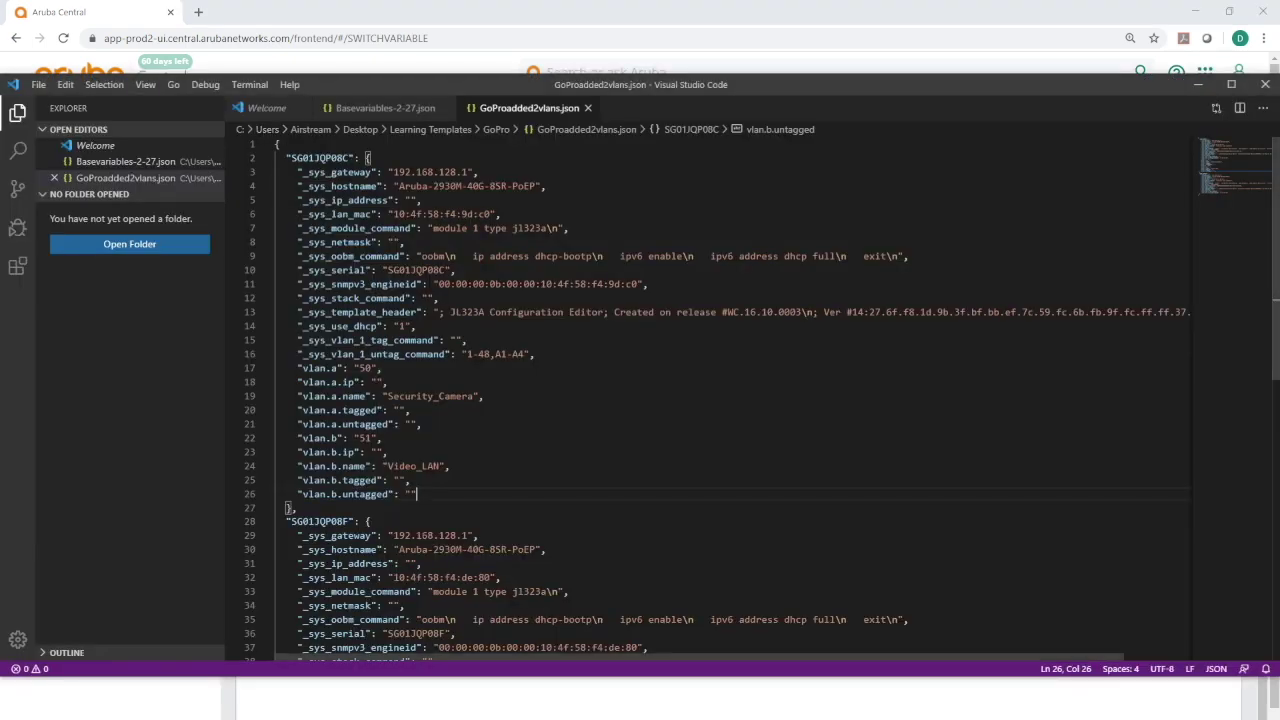
pyautogui.scroll(-3, 710, 400)
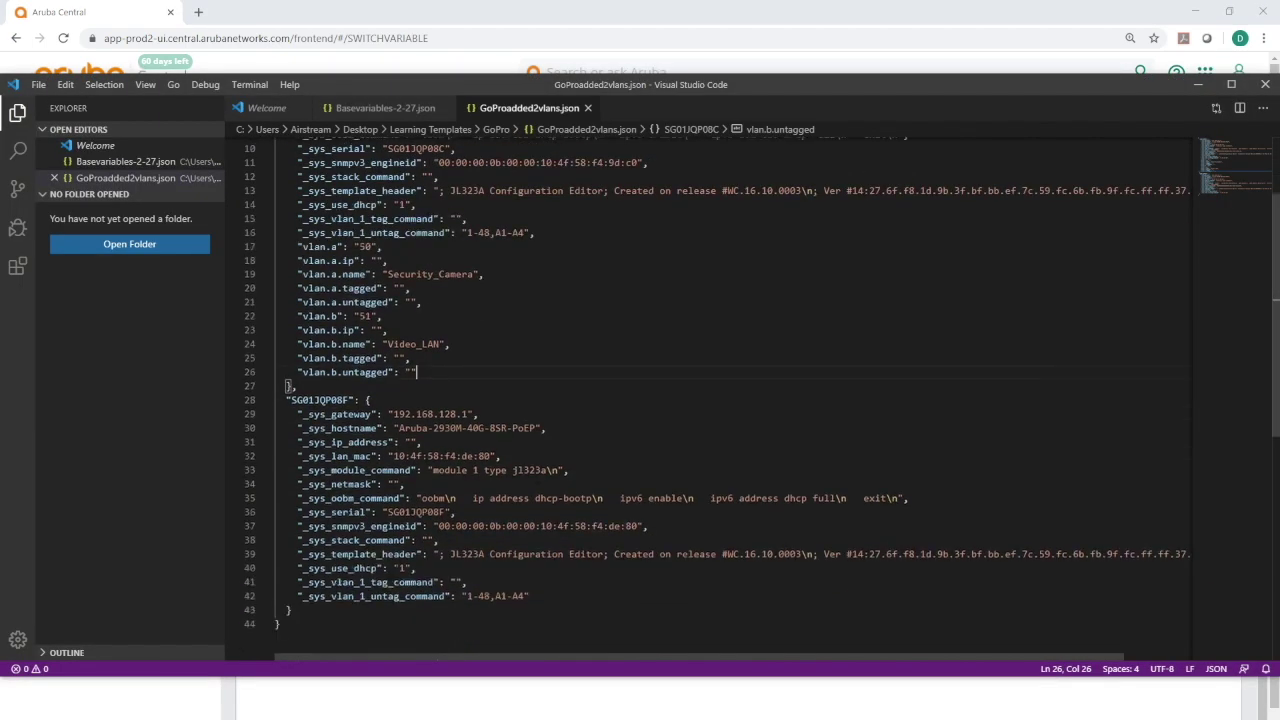
pyautogui.scroll(-1, 630, 450)
pyautogui.click(673, 717)
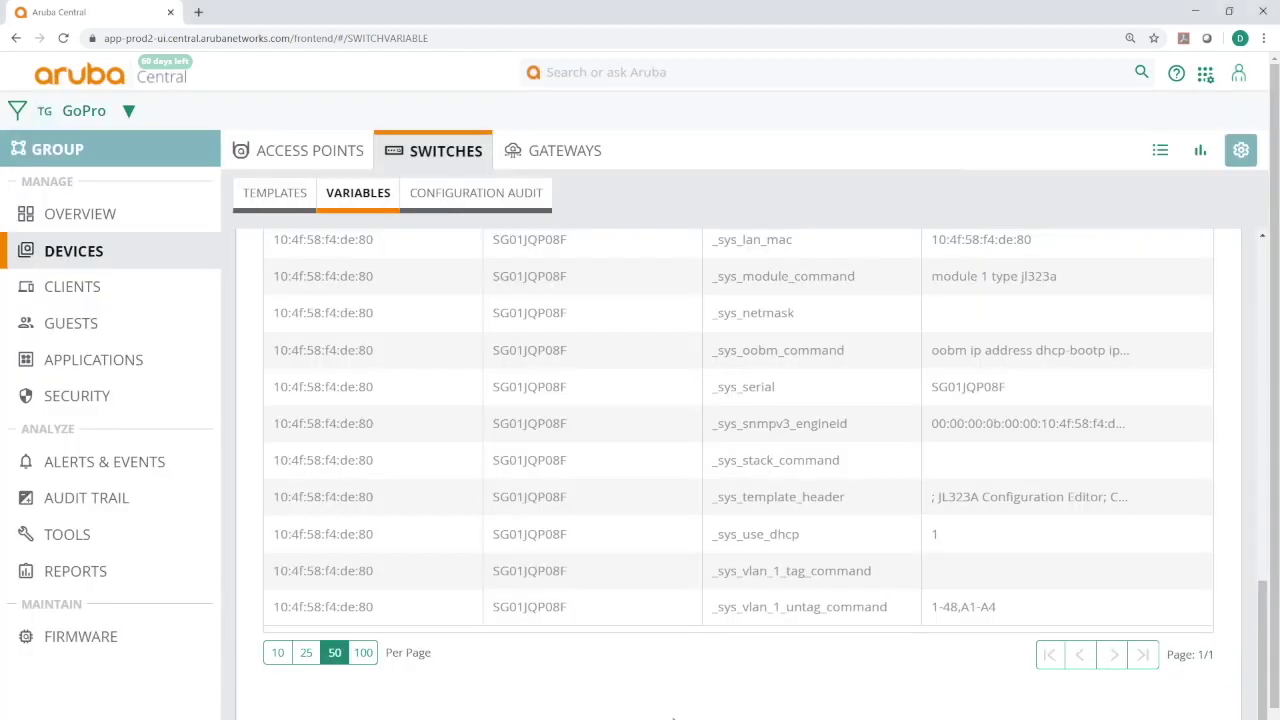
# - Bring up both switches' PuTTY sessions and list the VLANs on 192.168.128.246 with sh vlan
pyautogui.click(488, 717)
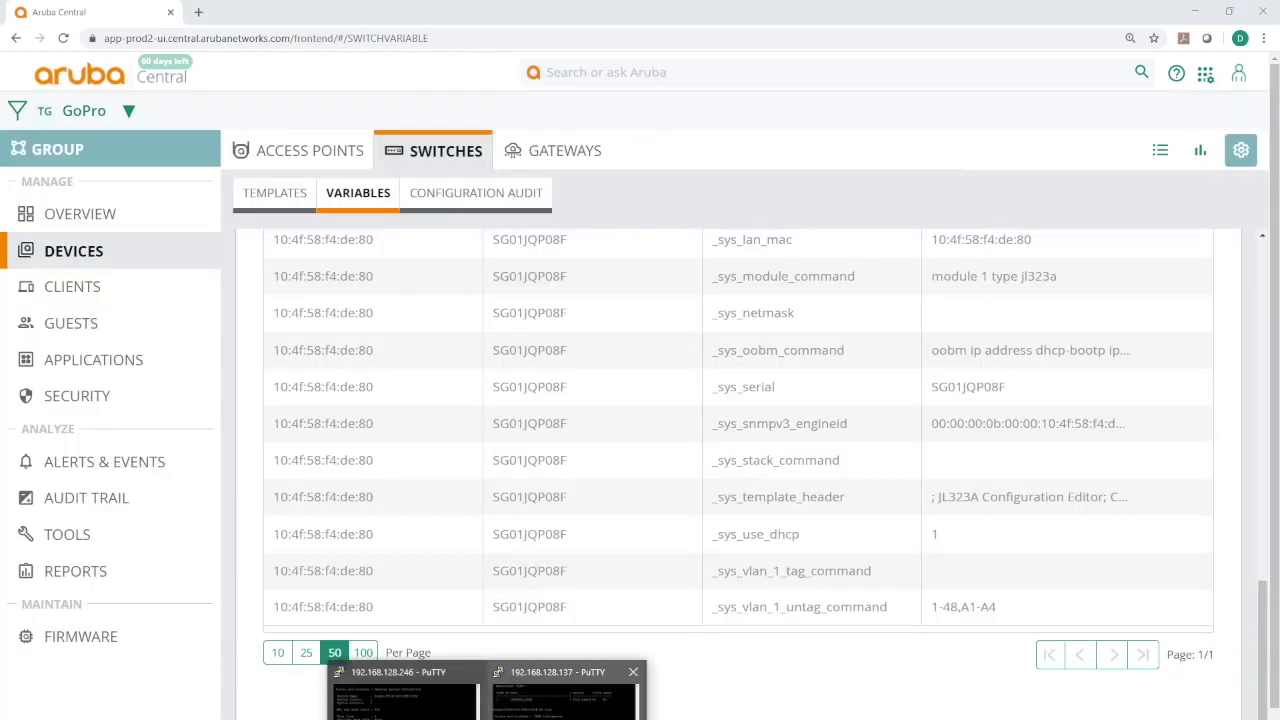
pyautogui.click(420, 697)
pyautogui.click(488, 717)
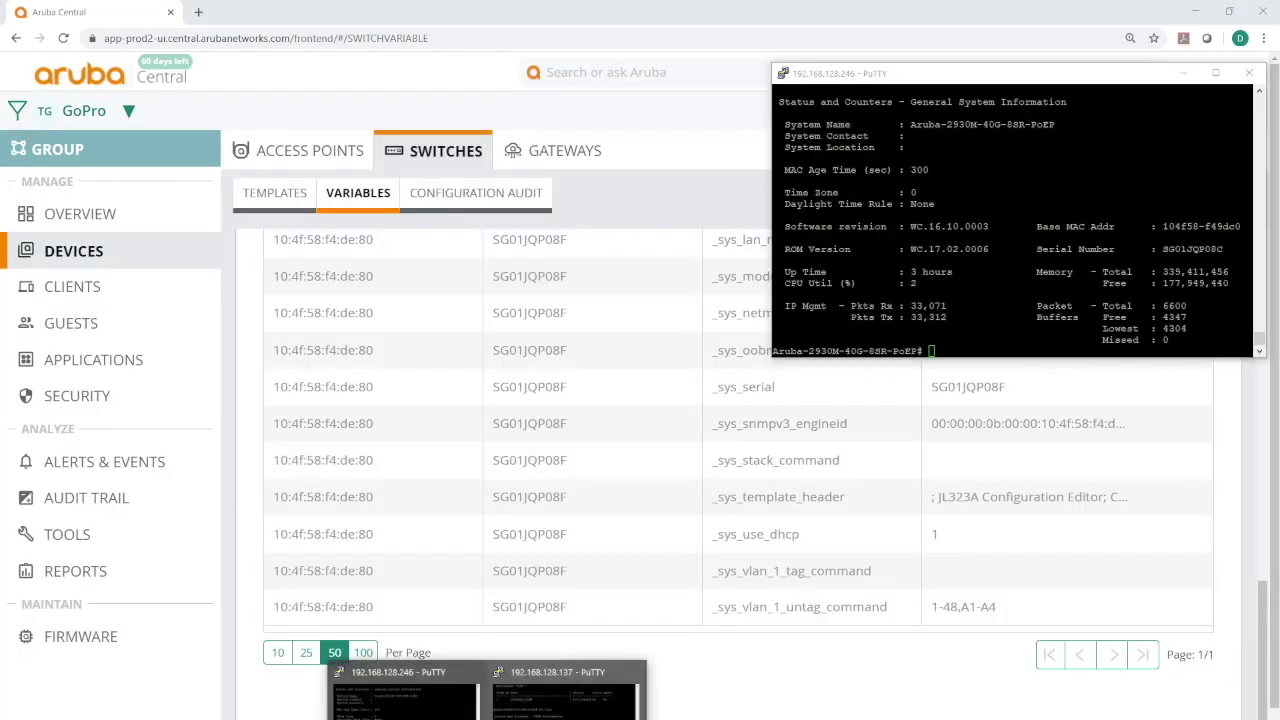
pyautogui.click(632, 680)
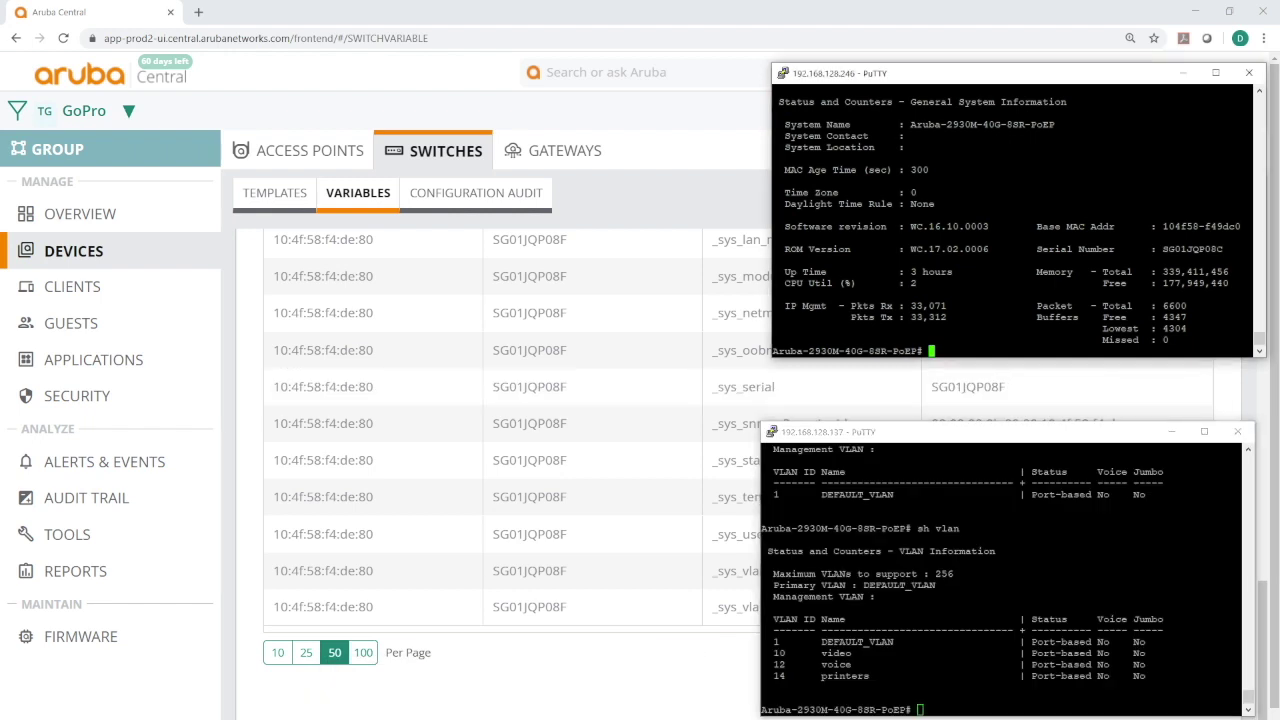
pyautogui.write('sh vlan')
pyautogui.press('Return')
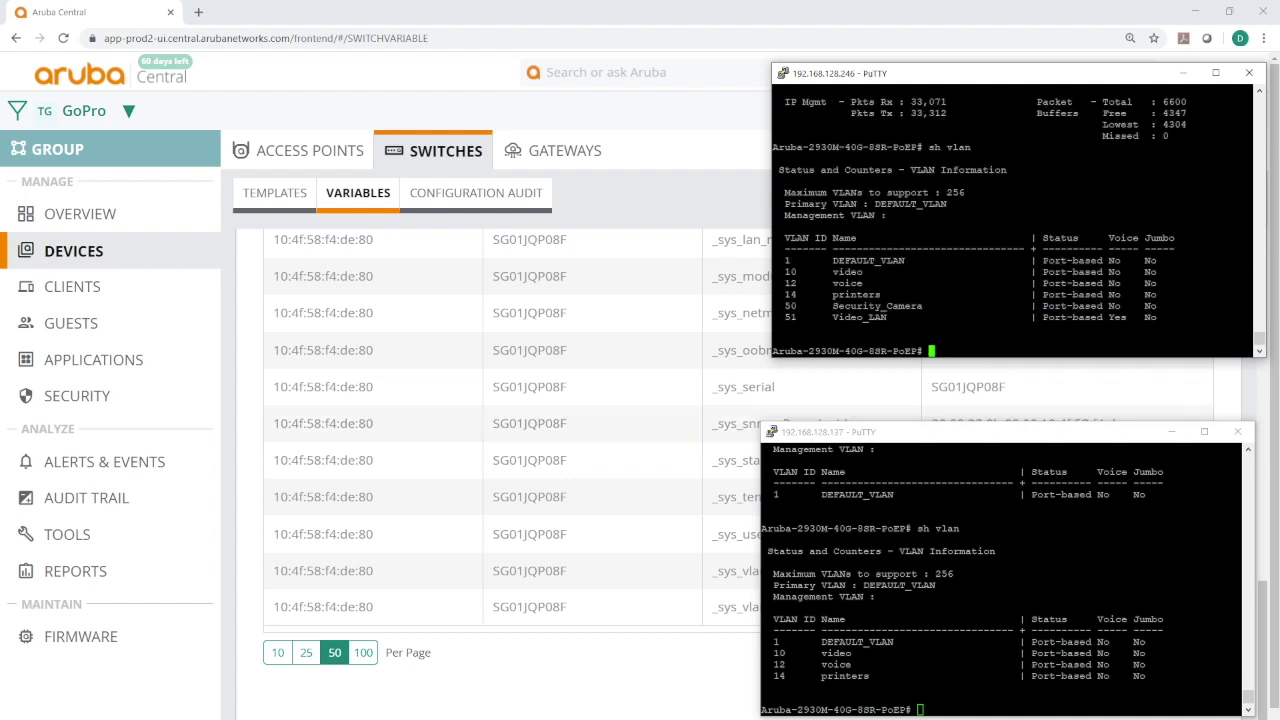
# - List the VLANs on the switch at 192.168.128.137 with sh vlan
pyautogui.click(945, 526)
pyautogui.write('sh vlan')
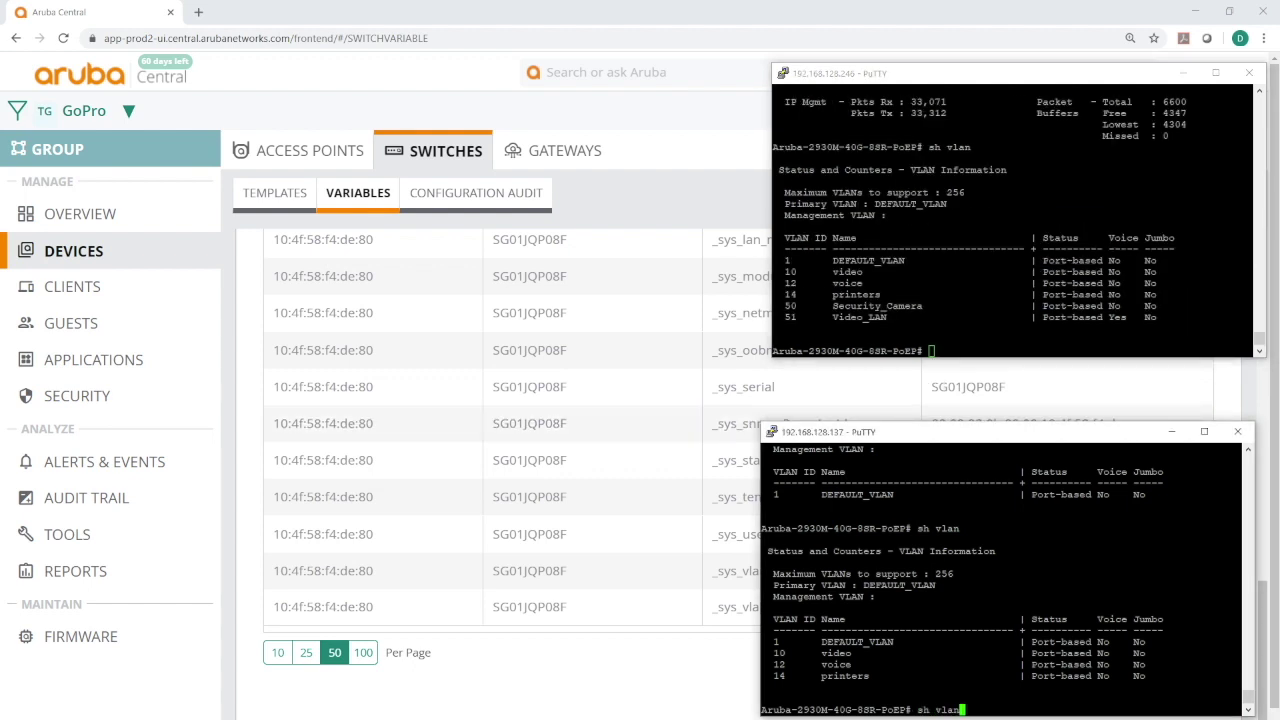
pyautogui.press('Return')
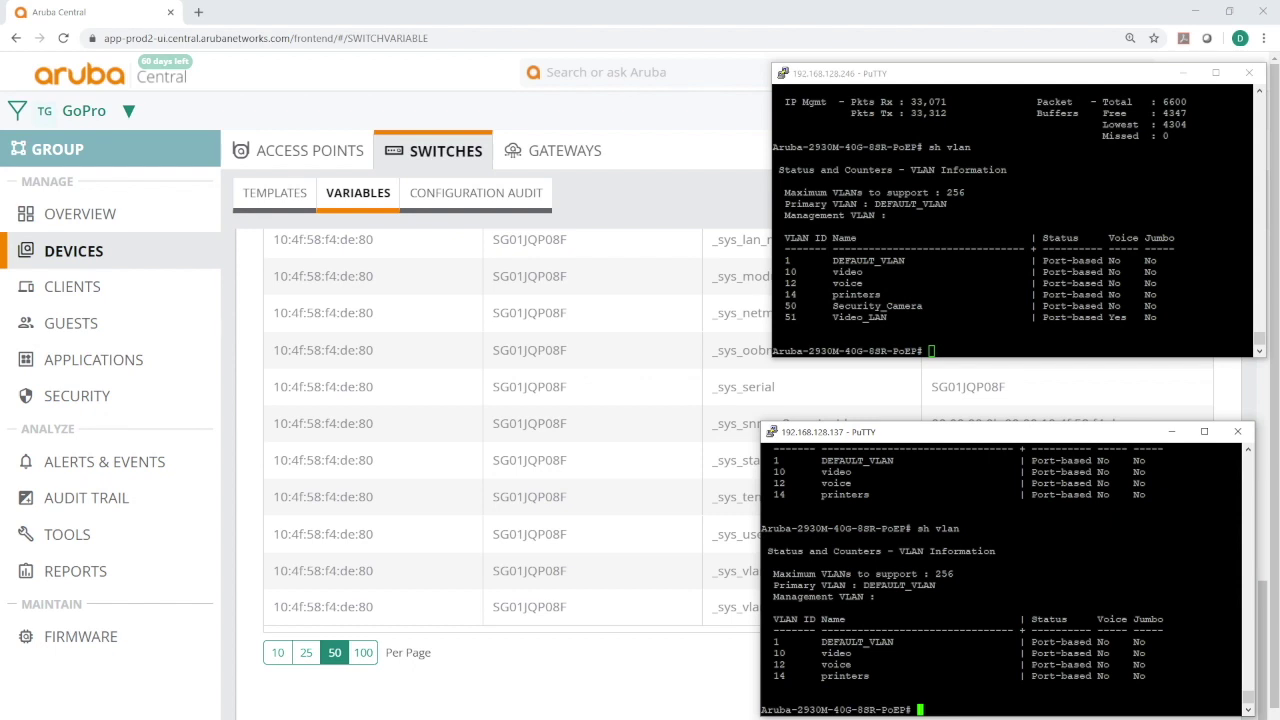
# - Return to Aruba Central, reopen OneTemplate to examine its full configuration and template variables, and close it without saving
pyautogui.click(604, 266)
pyautogui.click(276, 192)
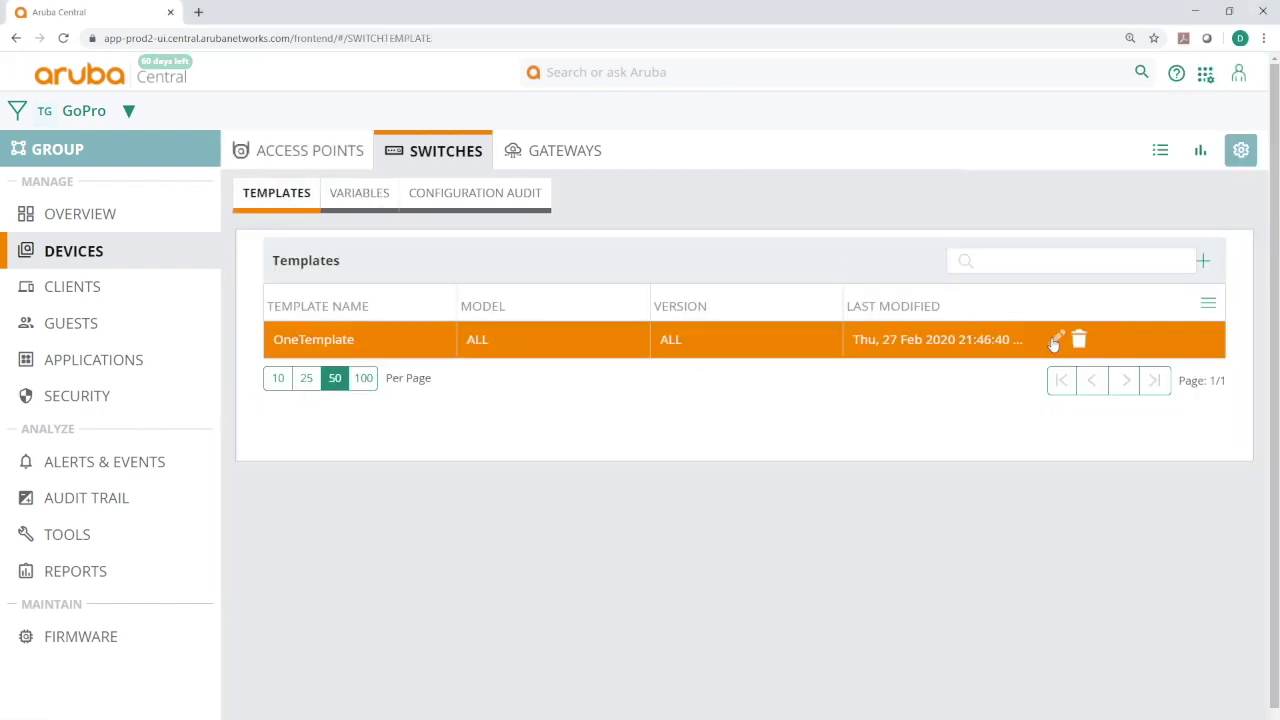
pyautogui.click(1048, 343)
pyautogui.click(1054, 340)
pyautogui.scroll(-1, 1007, 383)
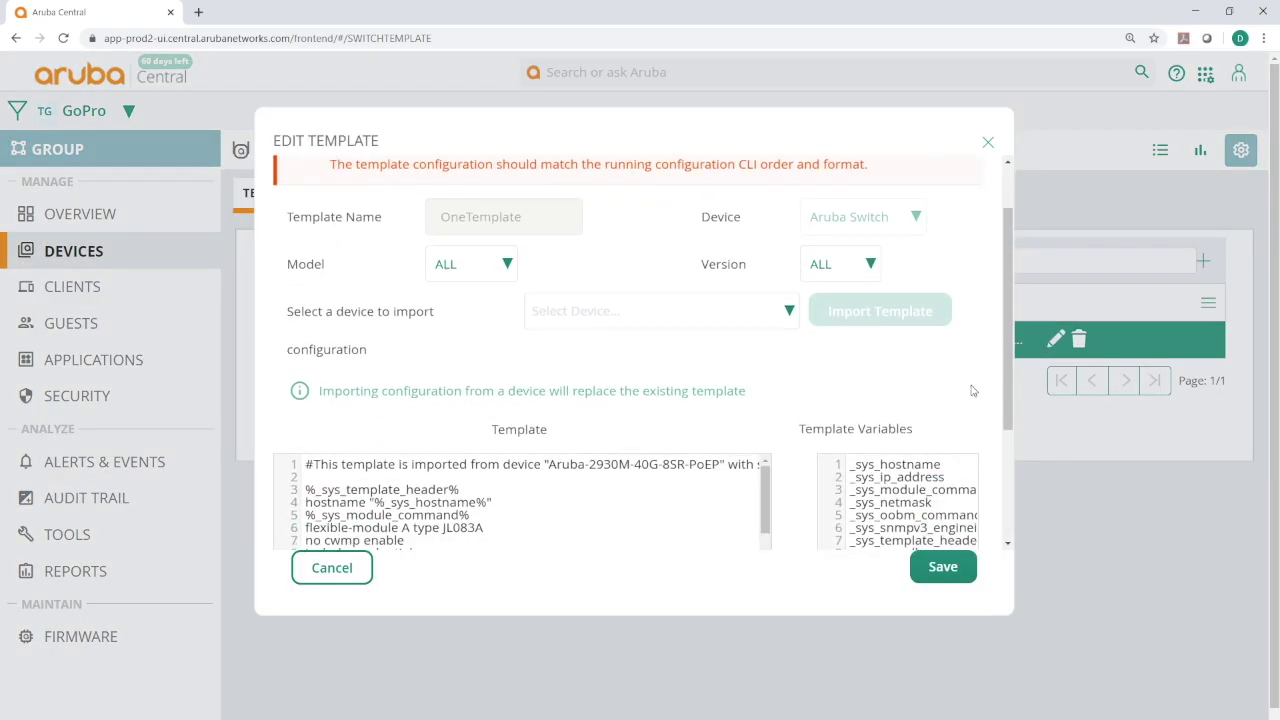
pyautogui.scroll(-3, 1007, 383)
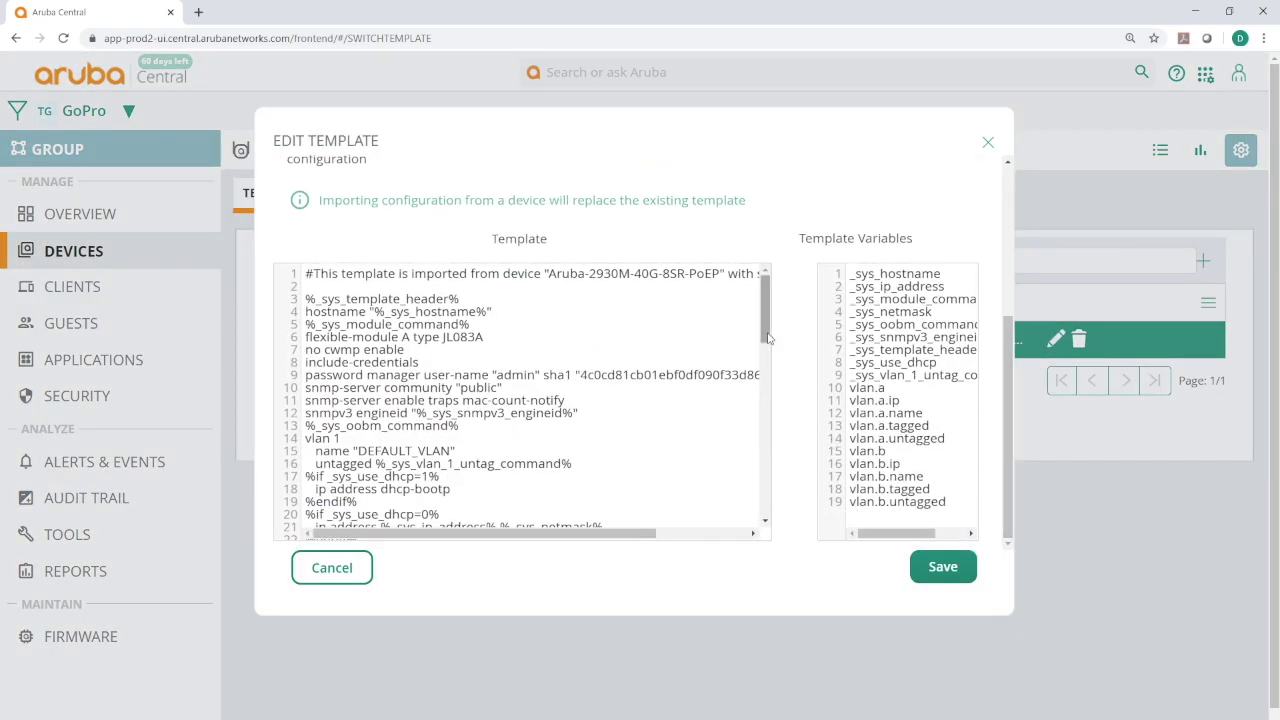
pyautogui.moveTo(766, 330); pyautogui.dragTo(768, 516)
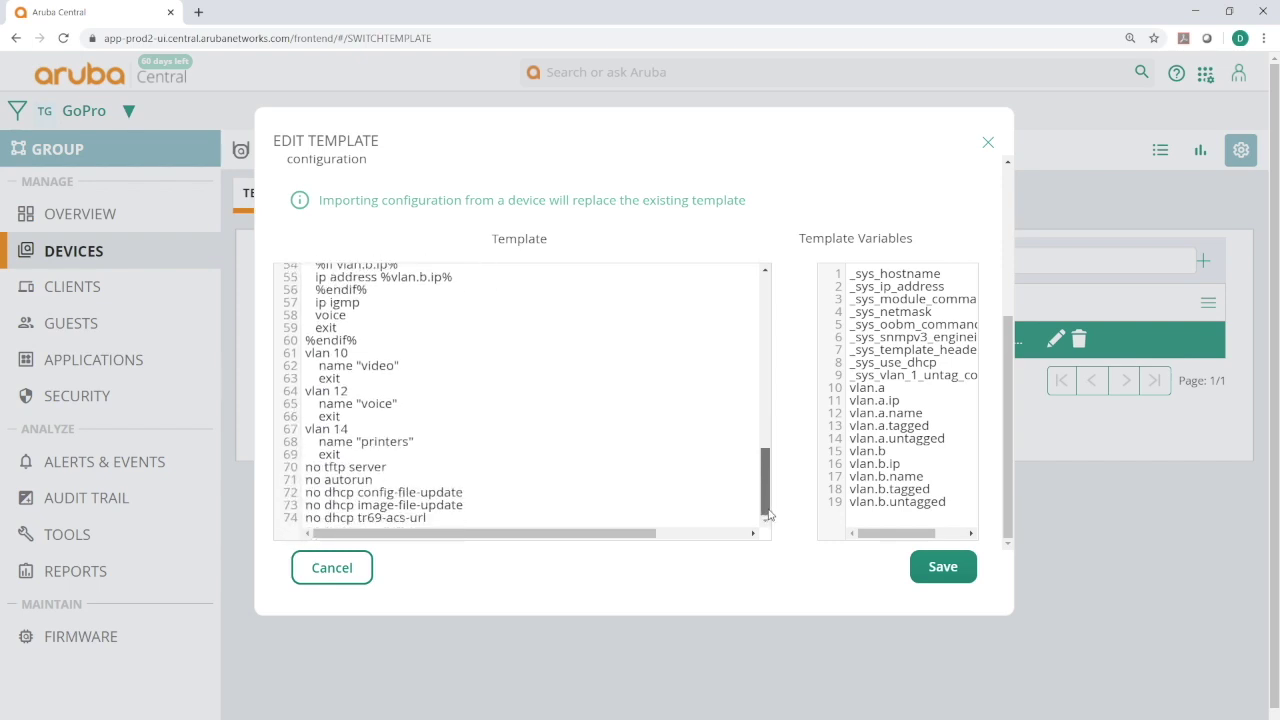
pyautogui.moveTo(768, 516); pyautogui.dragTo(766, 290)
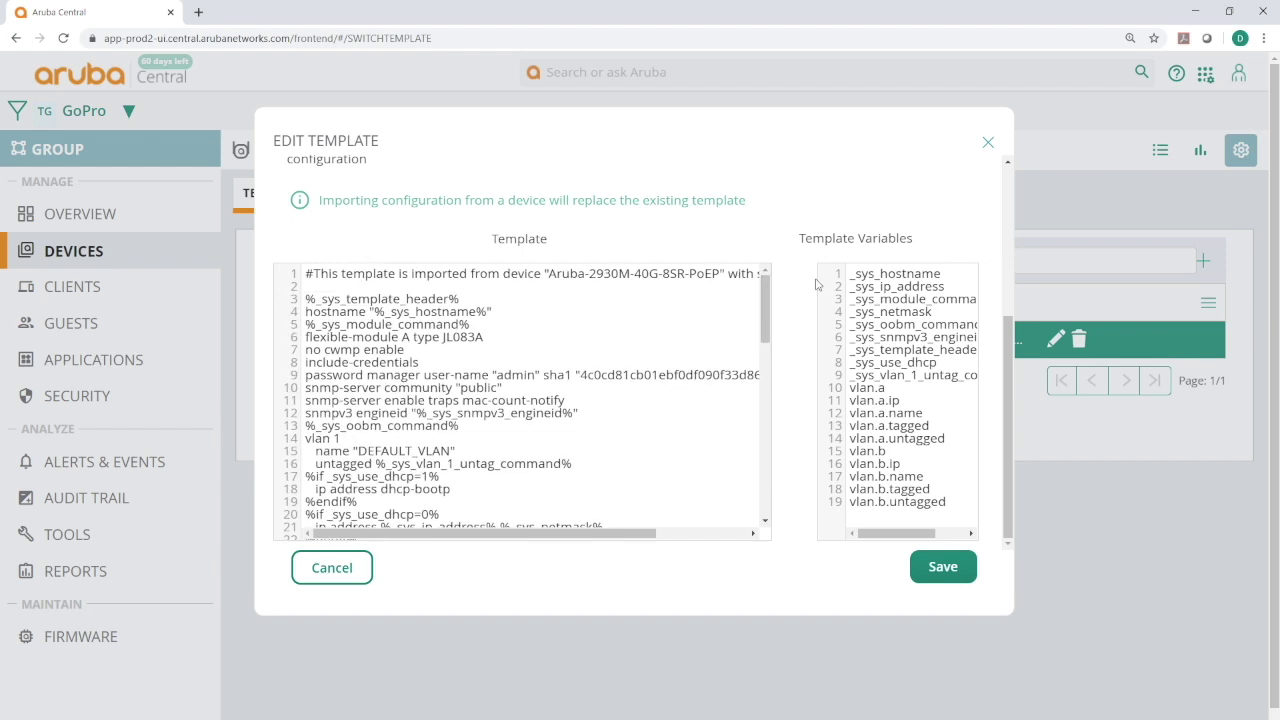
pyautogui.click(986, 146)
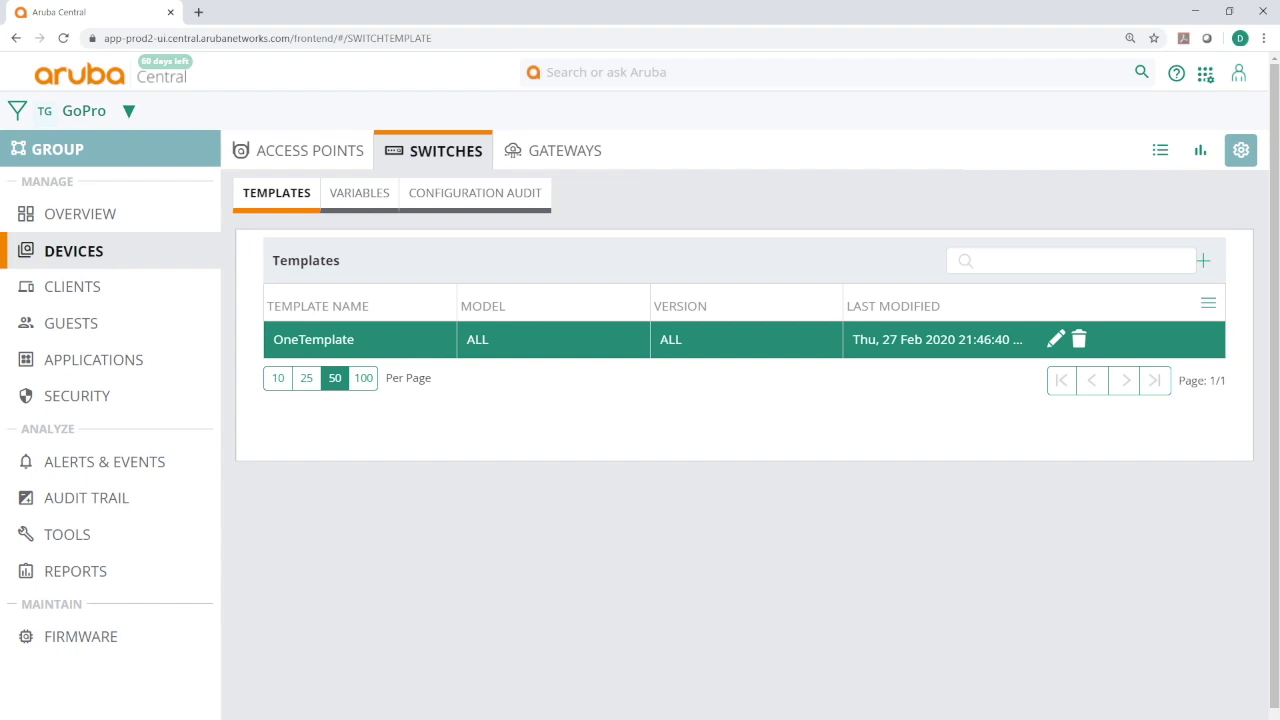
# - Close GoProadded2vlans.json and Basevariables-2-27.json in Visual Studio Code and return to Aruba Central
pyautogui.hotkey('alt', 'Tab')
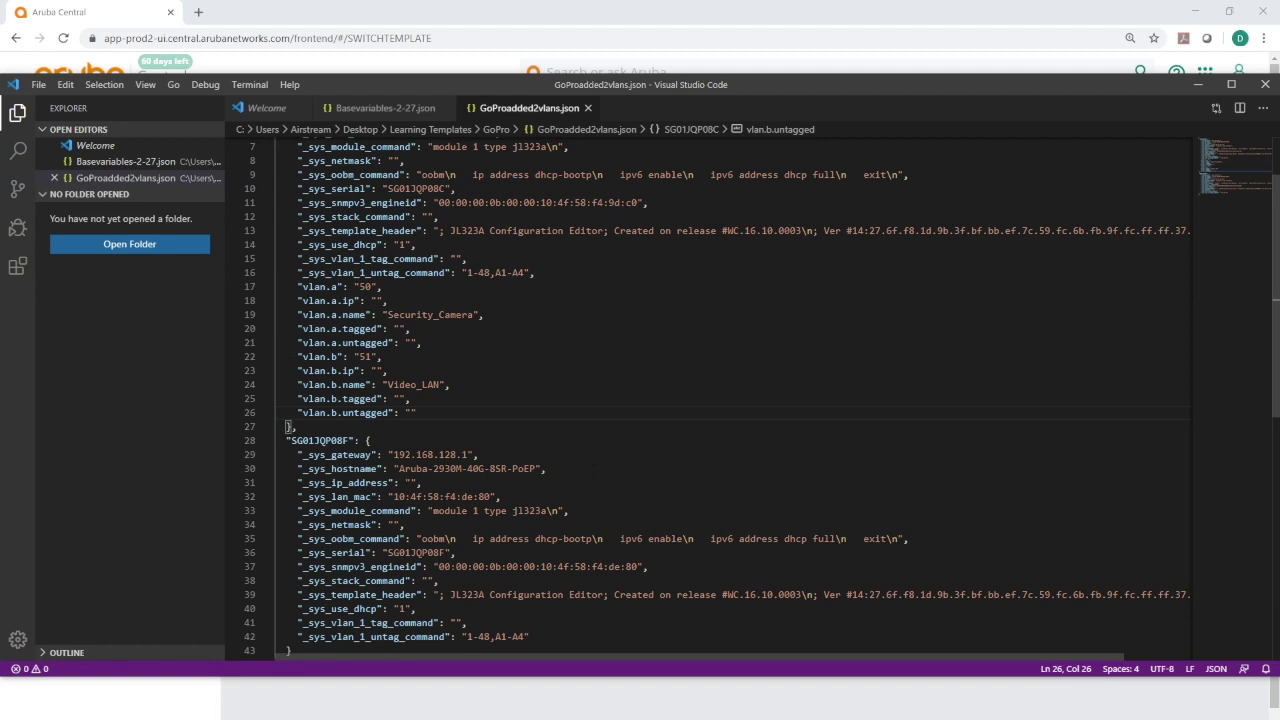
pyautogui.click(588, 108)
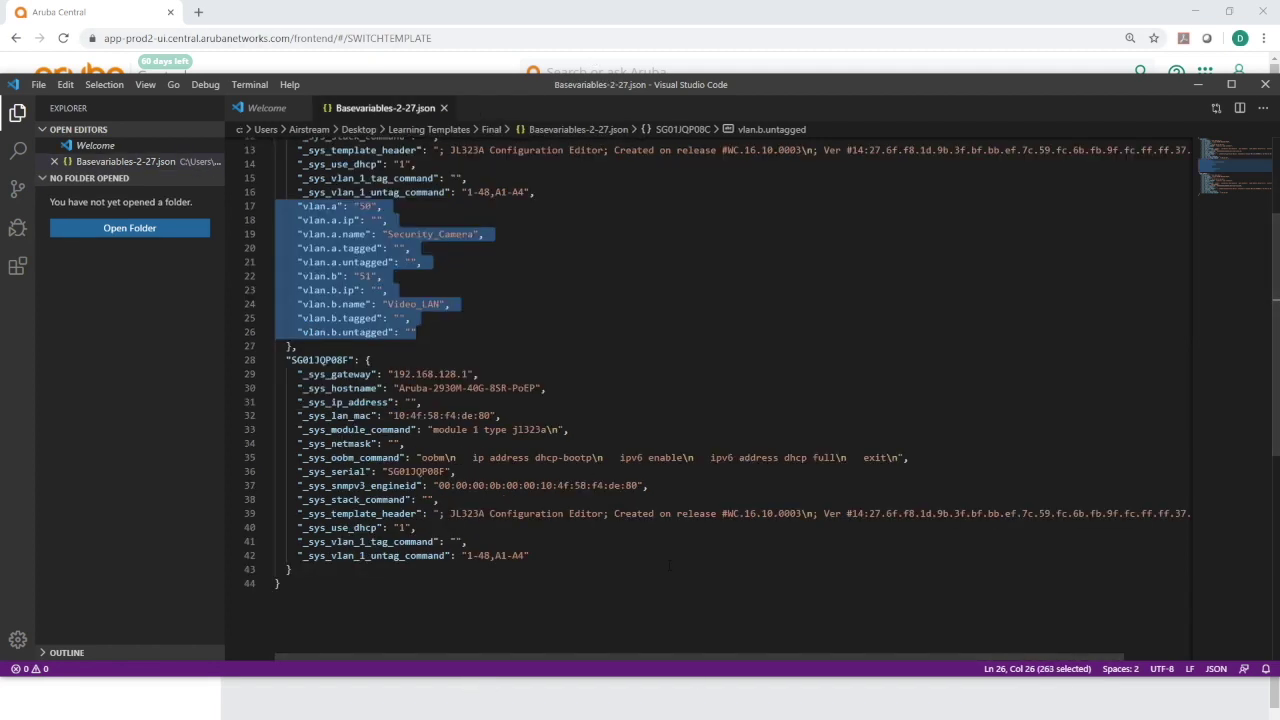
pyautogui.click(444, 108)
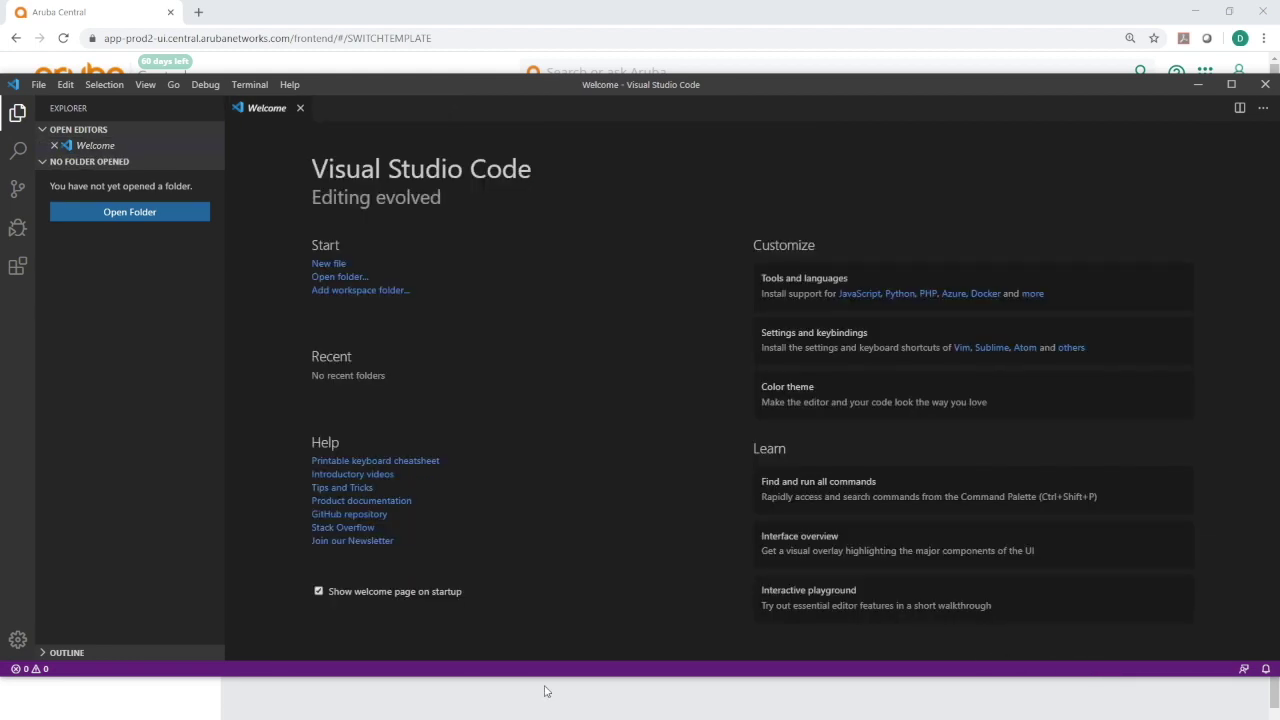
pyautogui.click(545, 697)
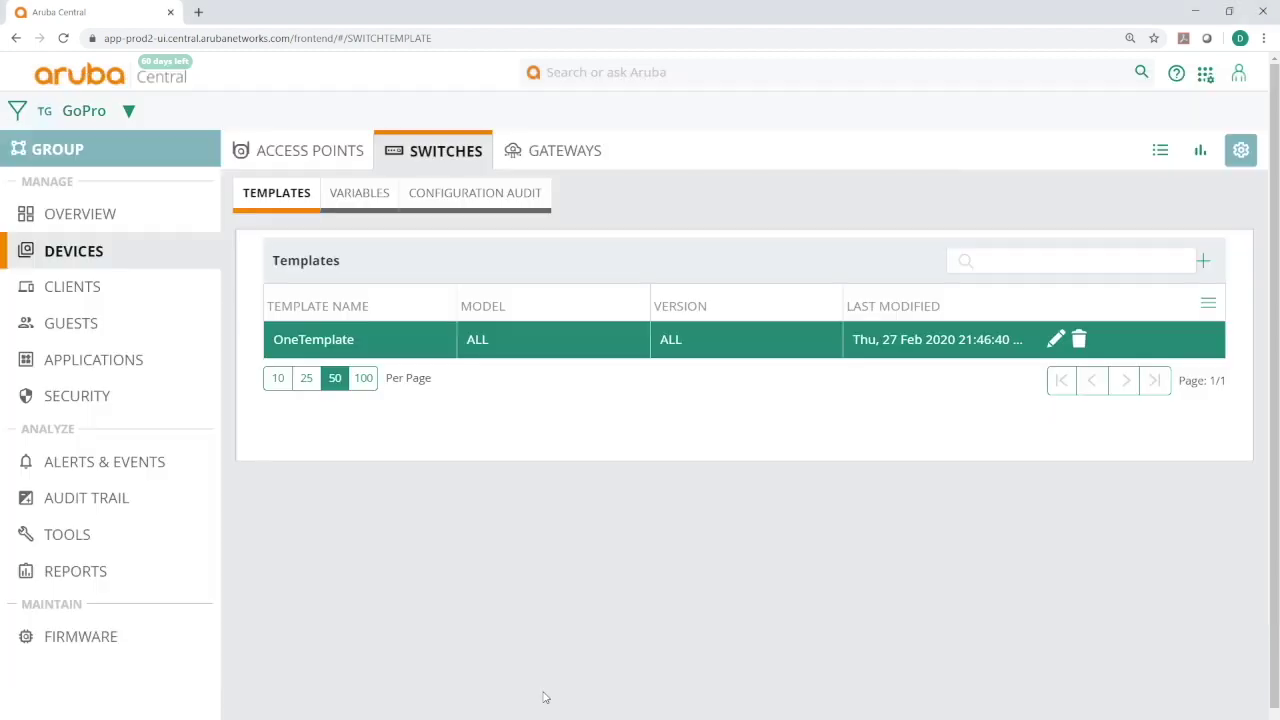
# - Open the GoPro group's switch variables and download them in JSON format
pyautogui.click(352, 195)
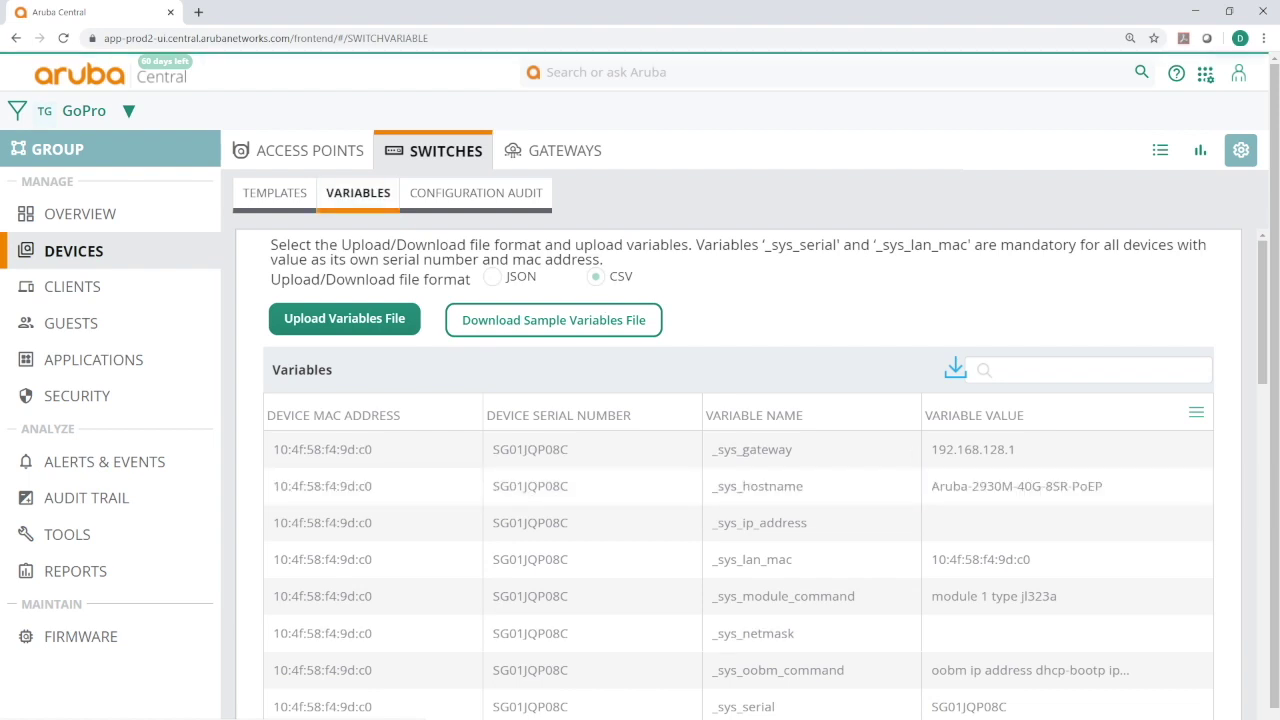
pyautogui.scroll(-3, 930, 613)
pyautogui.scroll(3, 850, 600)
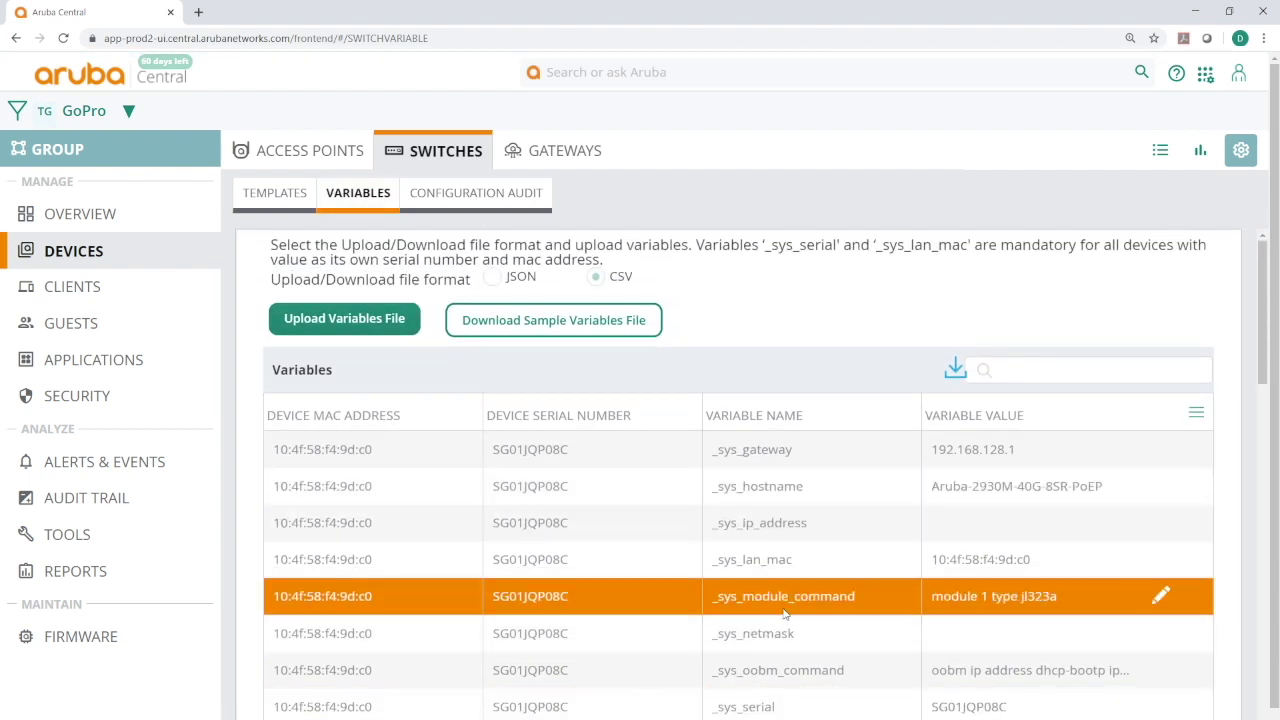
pyautogui.click(492, 279)
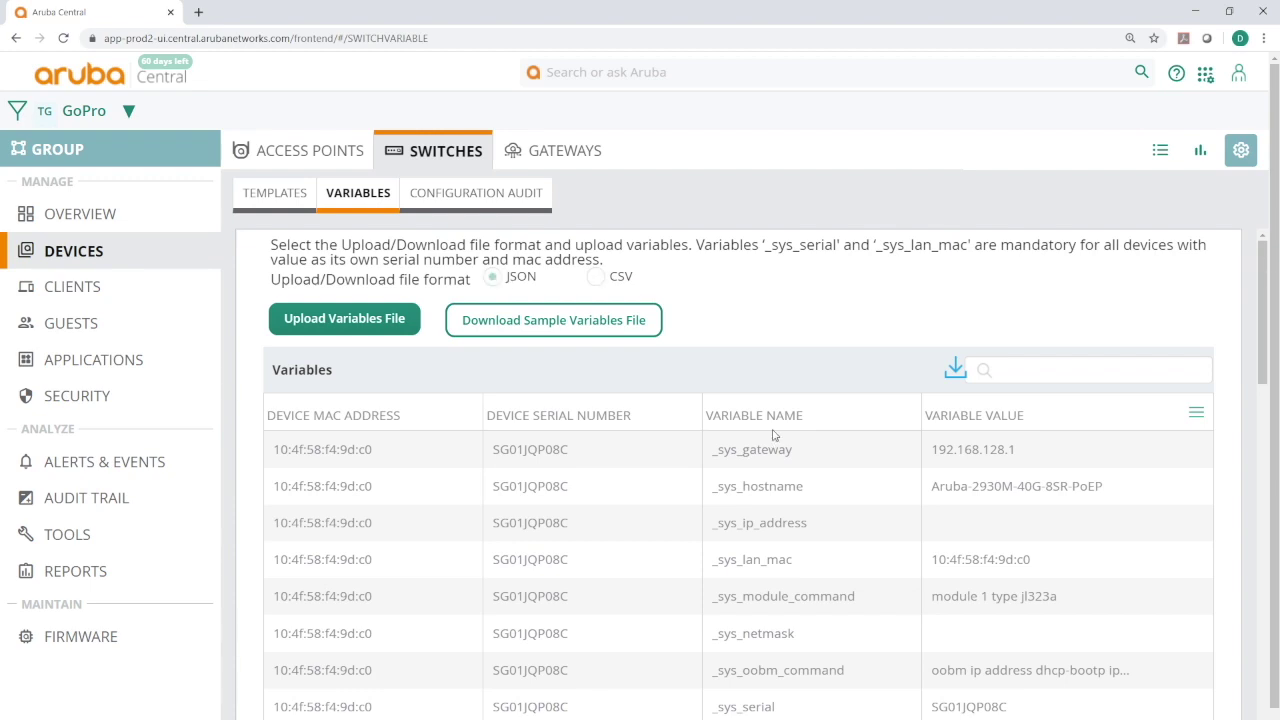
pyautogui.click(955, 372)
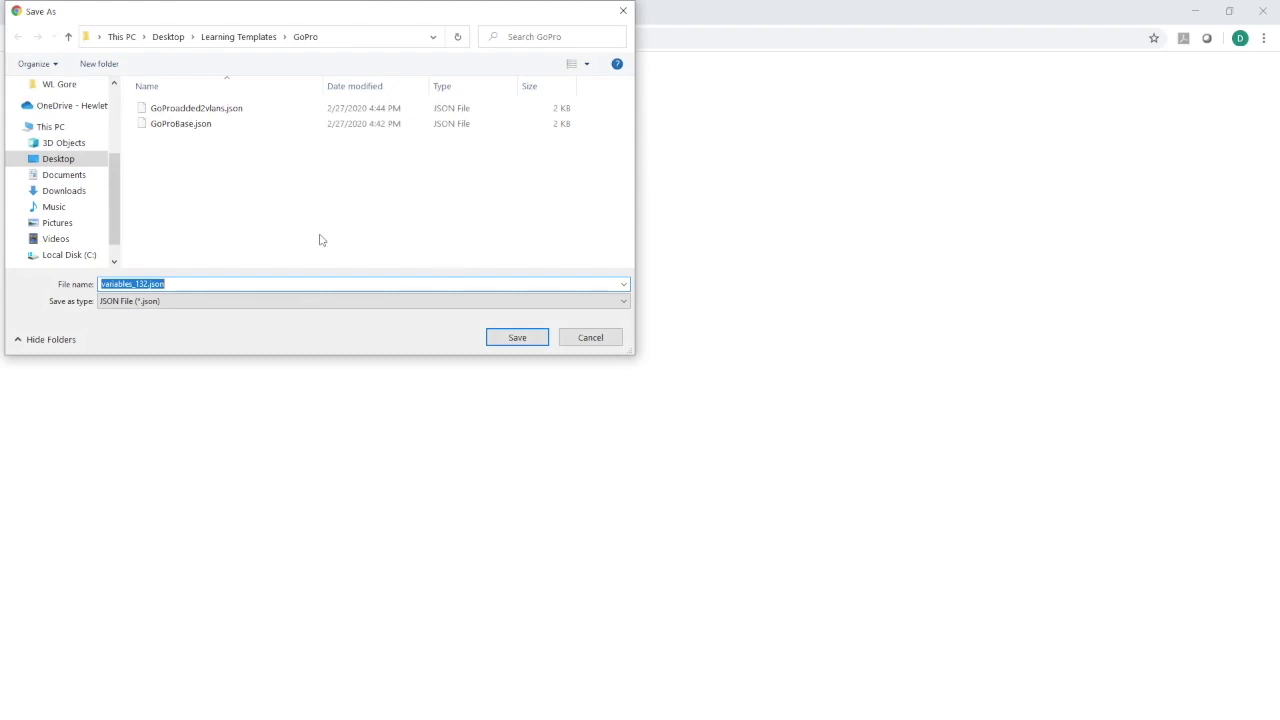
# - Save the downloaded variables file as GoPro!!!!!!.json in the GoPro folder
pyautogui.click(147, 284)
pyautogui.doubleClick(147, 284)
pyautogui.write('Goo')
pyautogui.write('Pro')
pyautogui.write('Final')
pyautogui.doubleClick(116, 285)
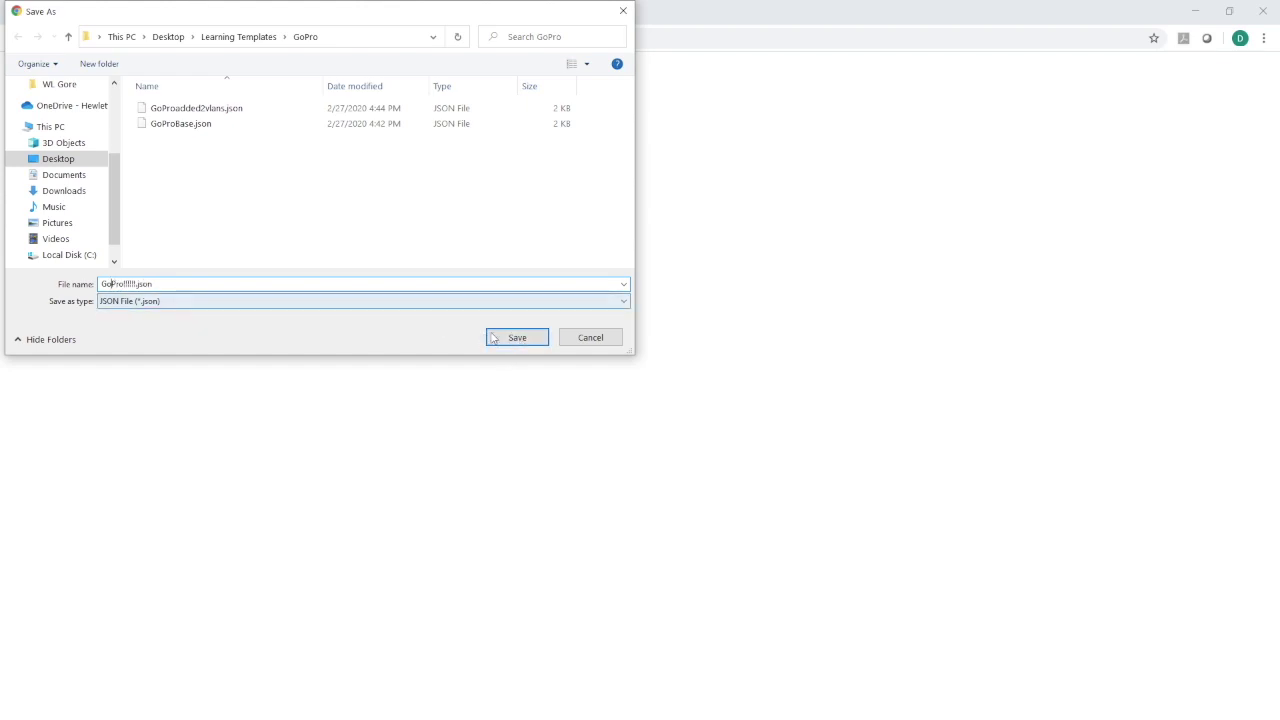
pyautogui.click(497, 339)
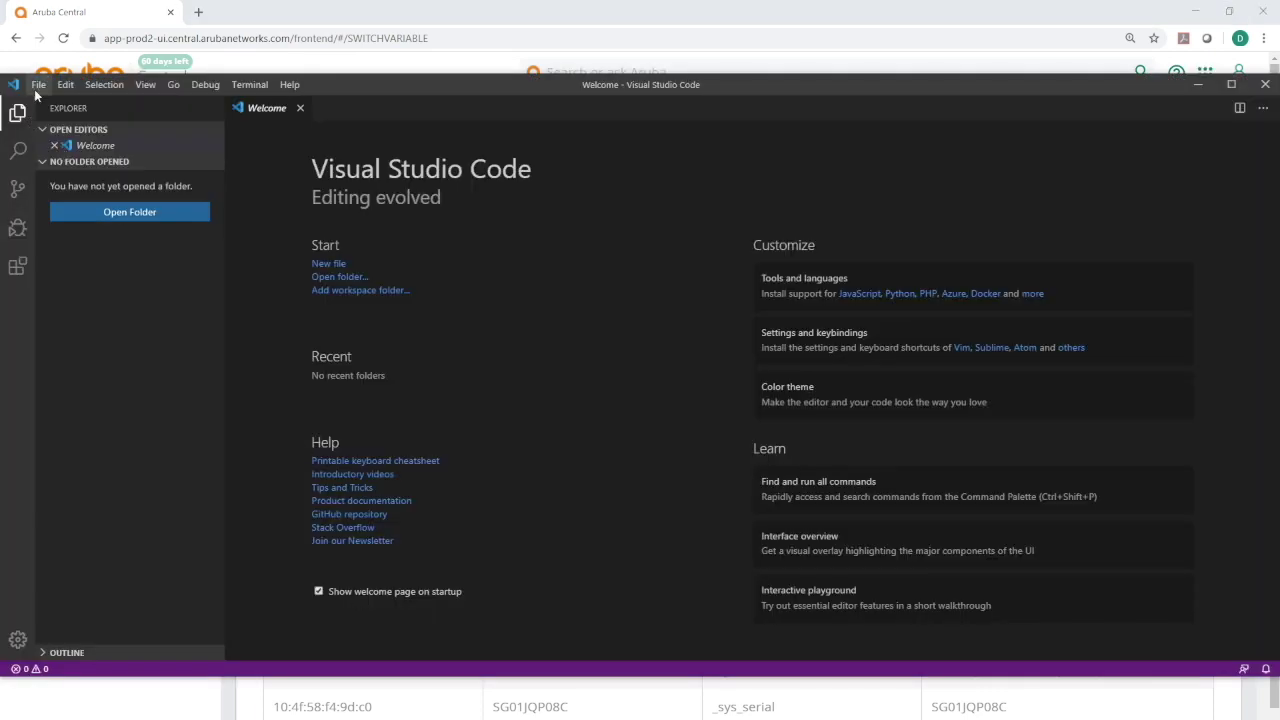
# - Switch to Visual Studio Code, open GoPro!!!!!!.json from Learning Templates > GoPro, and review both switches' variables
pyautogui.click(38, 85)
pyautogui.click(68, 153)
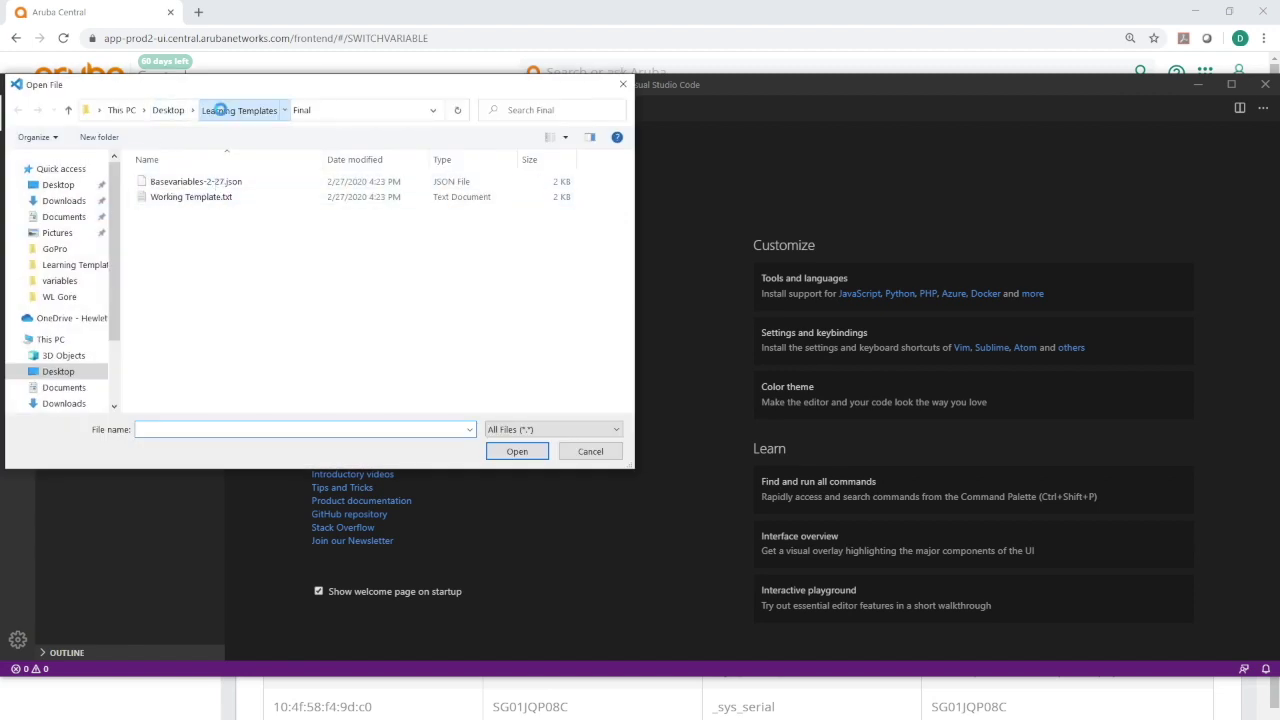
pyautogui.click(232, 111)
pyautogui.doubleClick(165, 197)
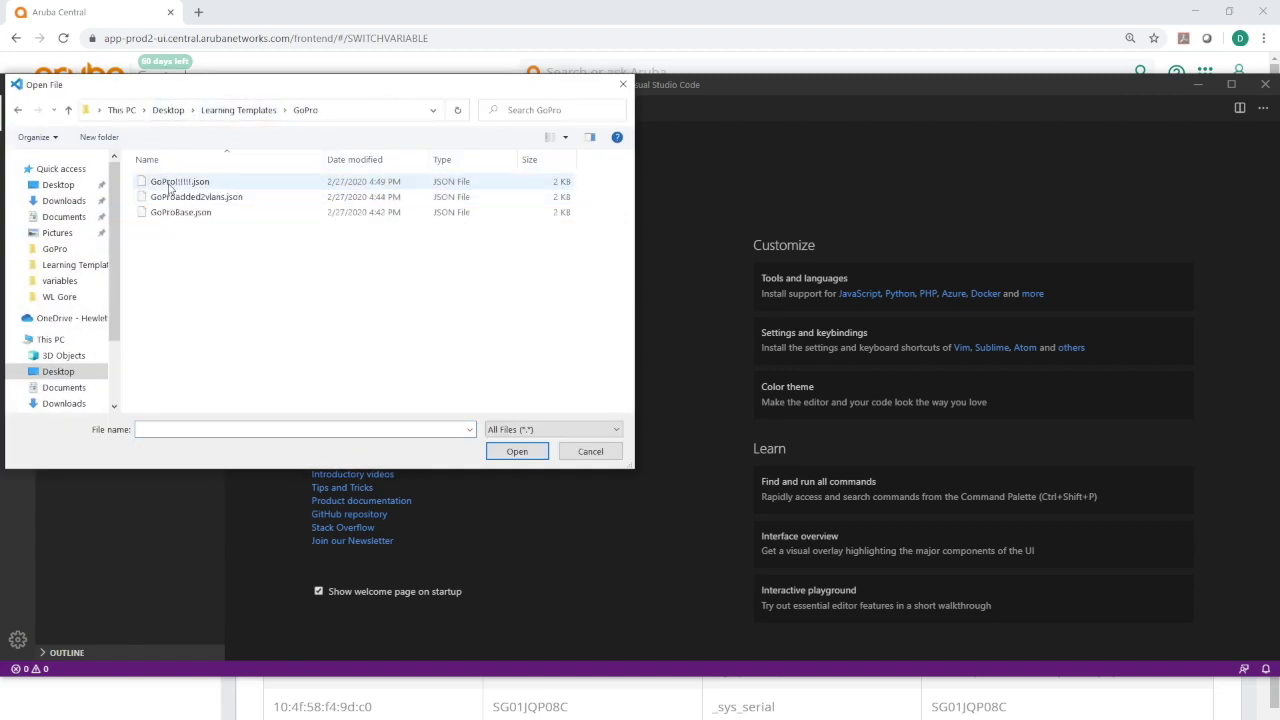
pyautogui.doubleClick(168, 182)
pyautogui.scroll(-1, 642, 420)
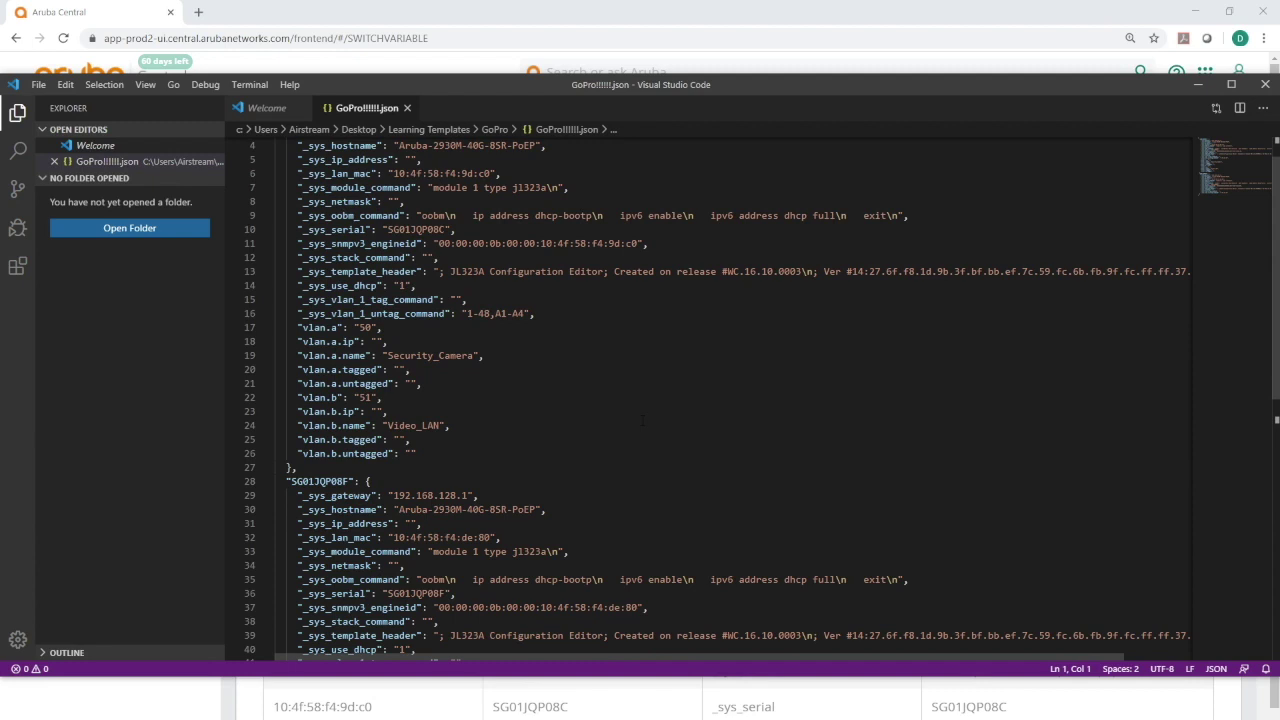
pyautogui.scroll(-3, 642, 420)
pyautogui.scroll(2, 642, 420)
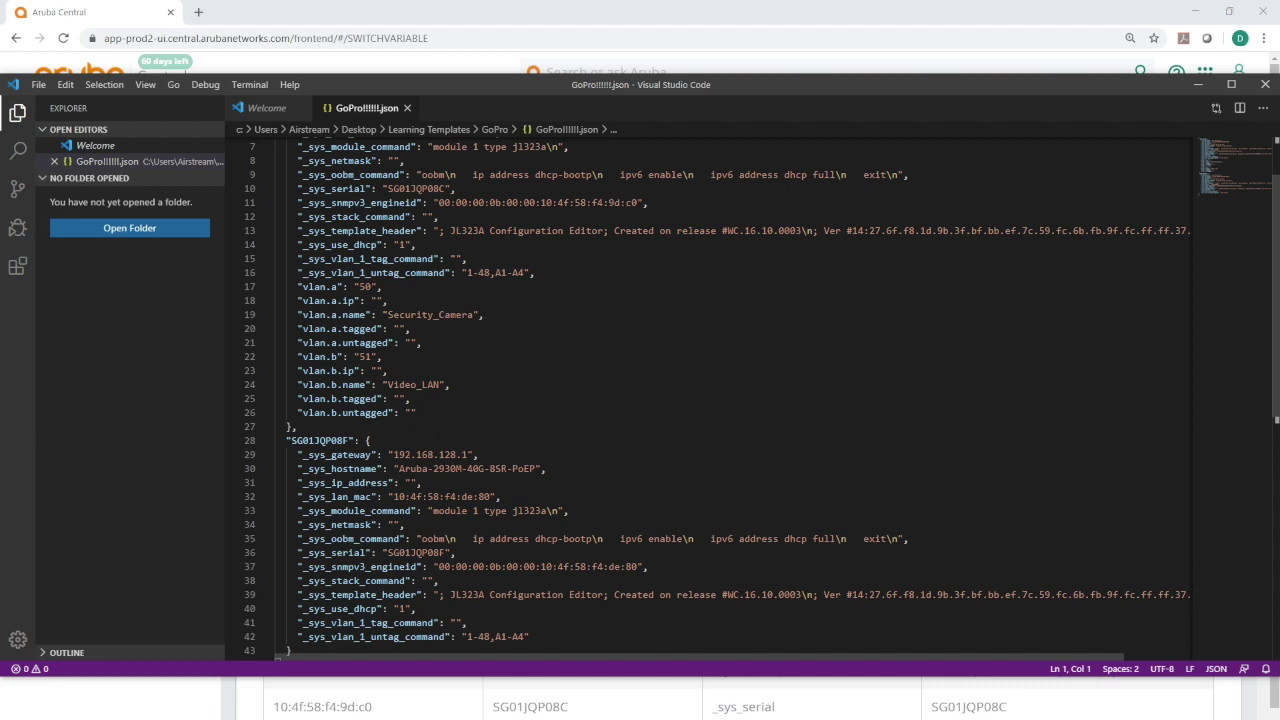
# - Delete the five vlan.b variables from the first switch's block and remove the trailing comma after vlan.a.untagged
pyautogui.click(427, 413)
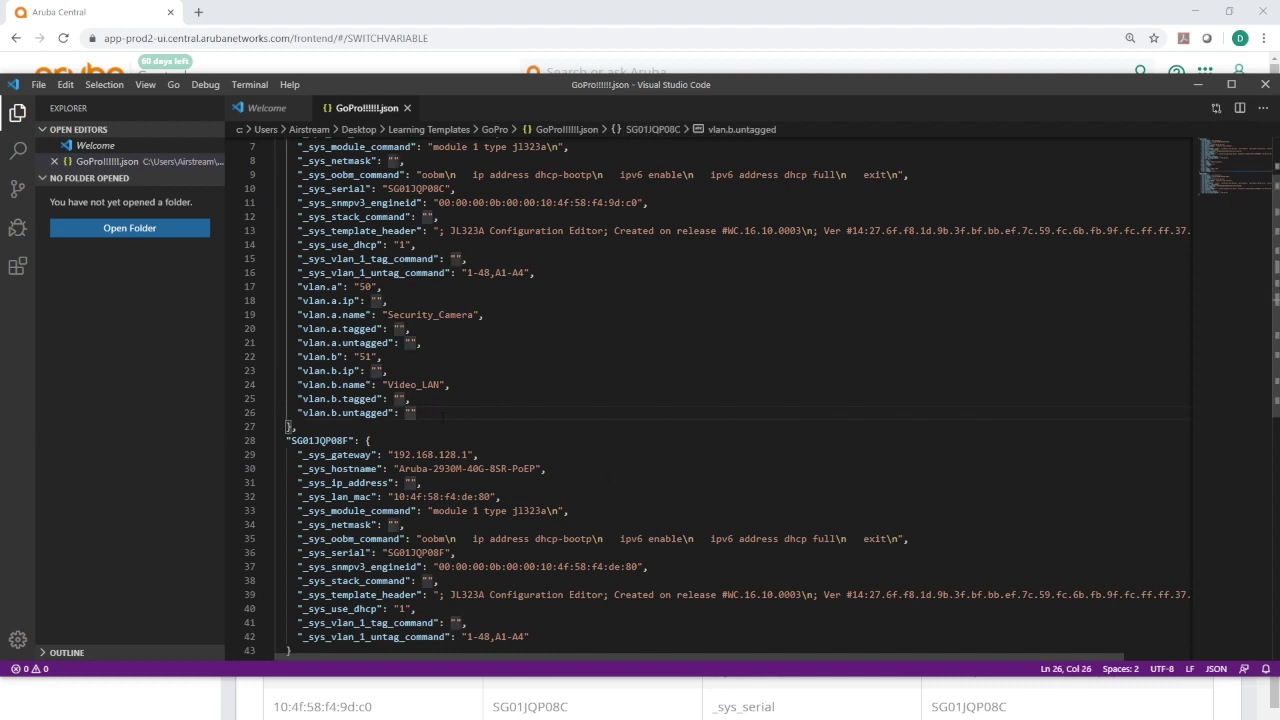
pyautogui.moveTo(440, 415); pyautogui.dragTo(266, 359)
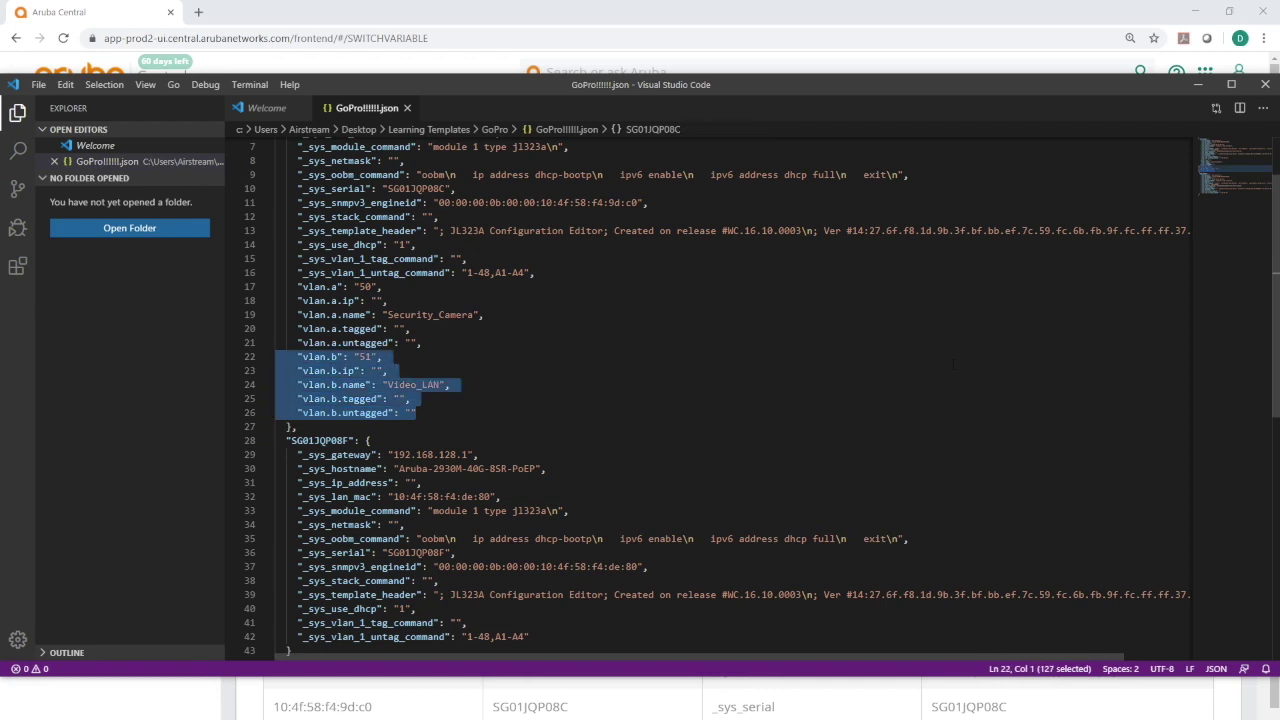
pyautogui.press('Delete')
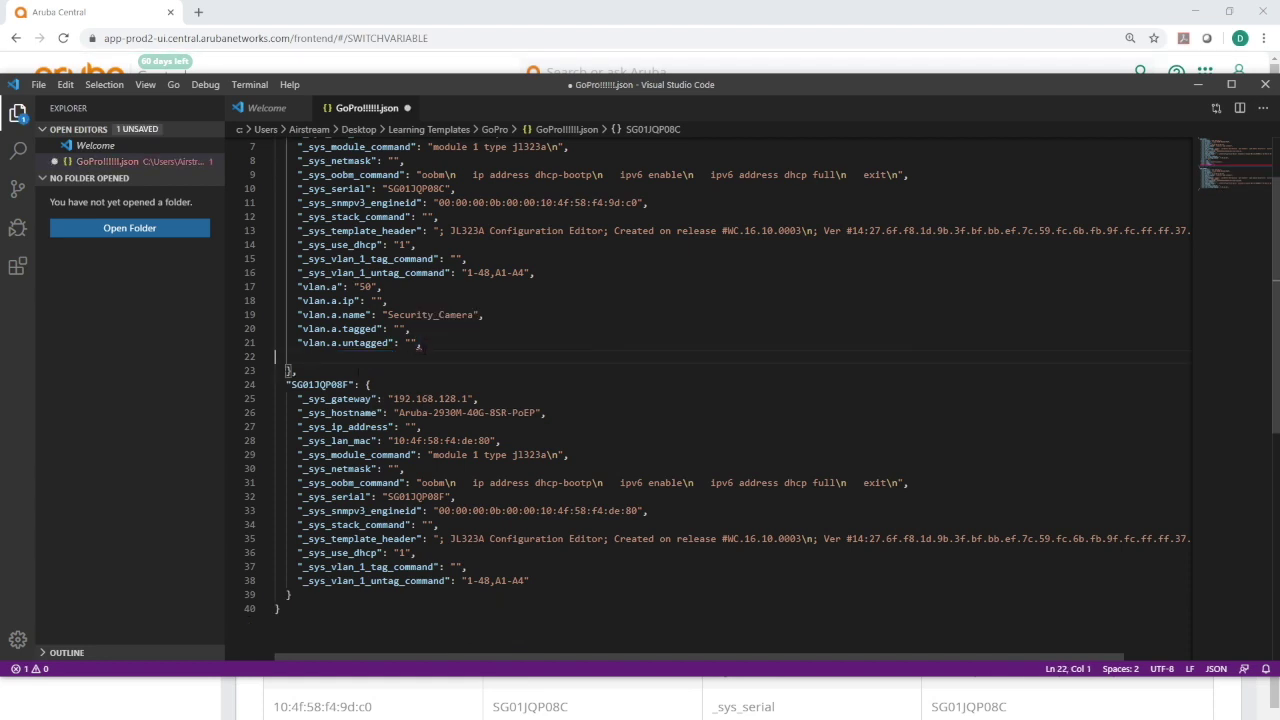
pyautogui.click(421, 344)
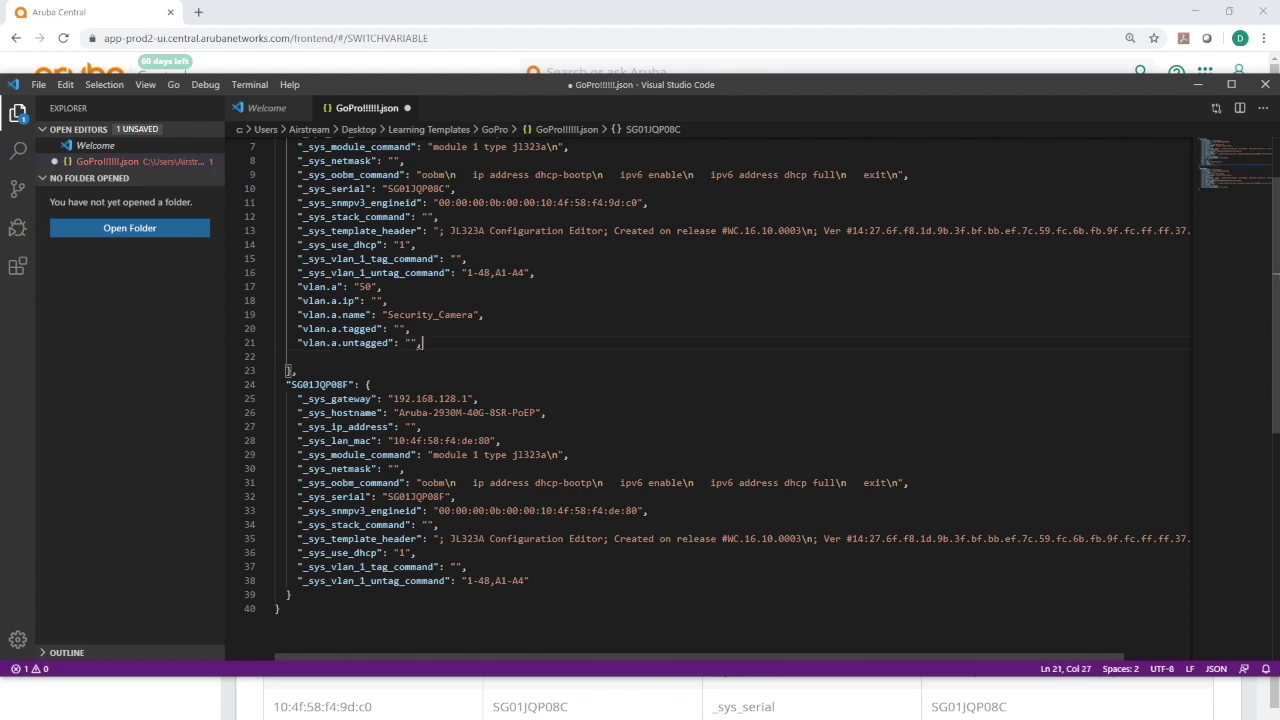
pyautogui.click(608, 370)
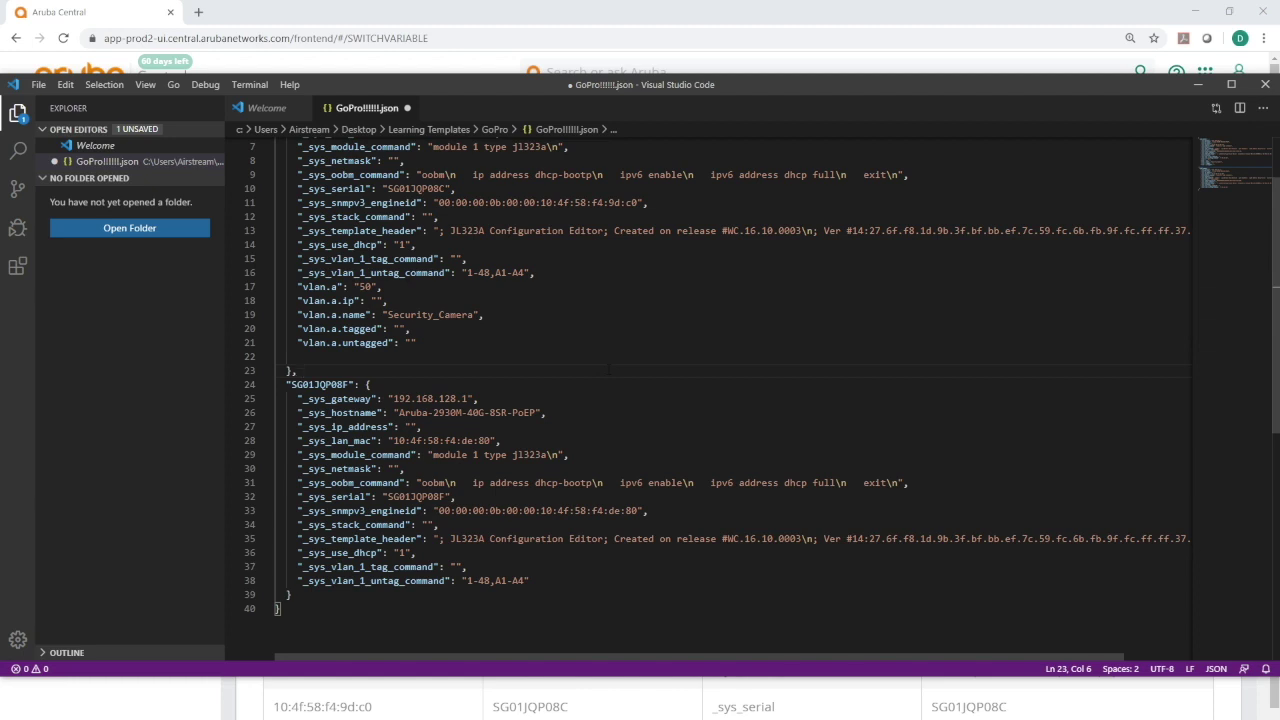
# - Save the edited JSON as a new file named GoProremoveVLAN51.json in the GoPro folder
pyautogui.click(38, 84)
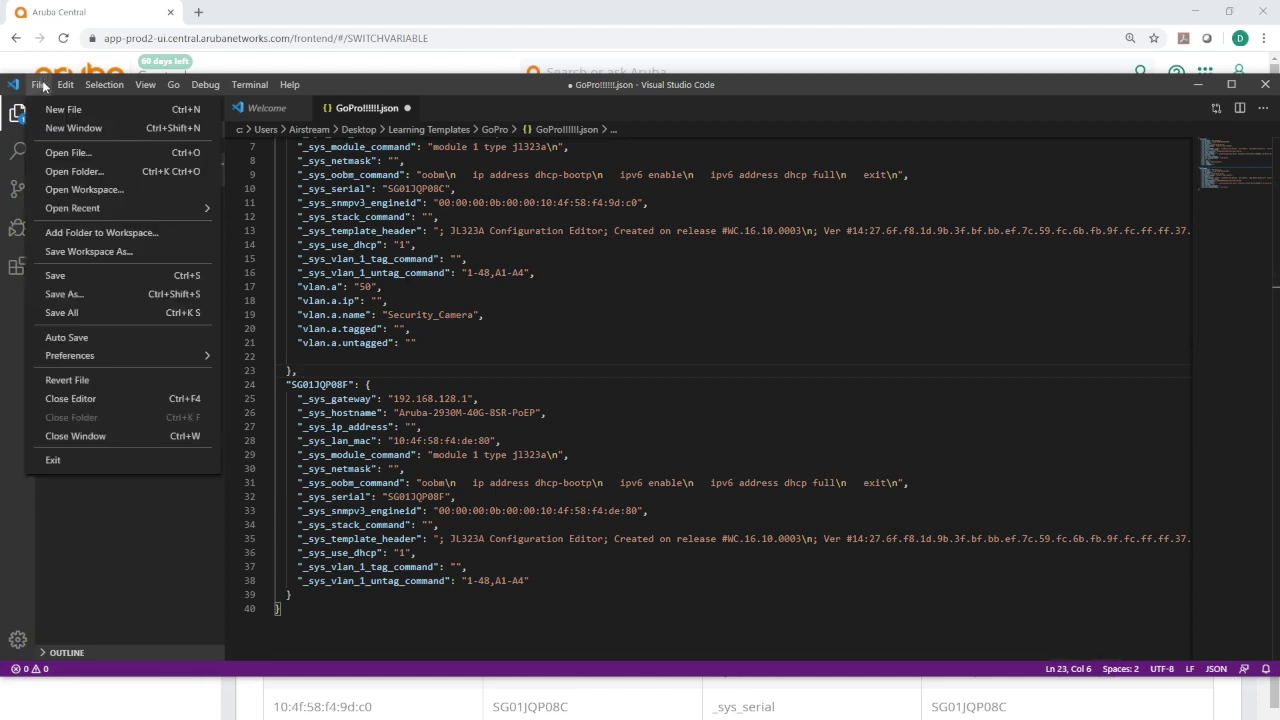
pyautogui.click(64, 294)
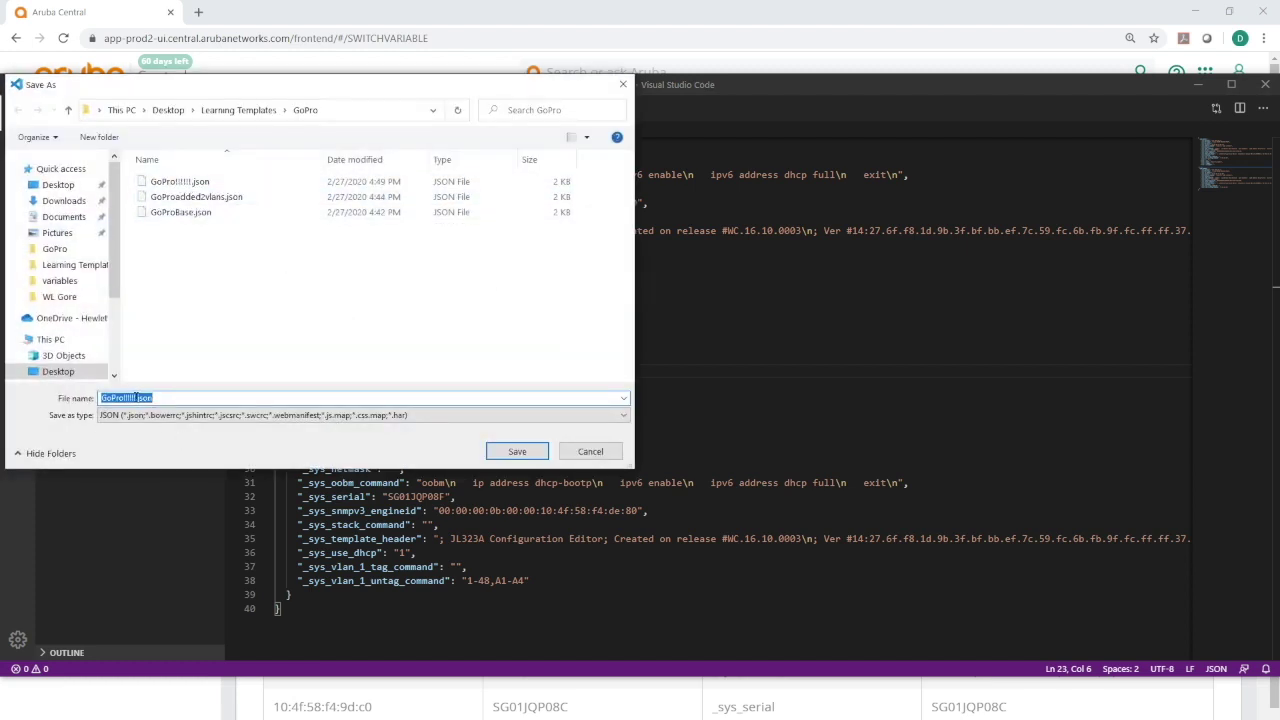
pyautogui.moveTo(136, 397); pyautogui.dragTo(124, 397)
pyautogui.write('removeVLAN51')
pyautogui.click(517, 451)
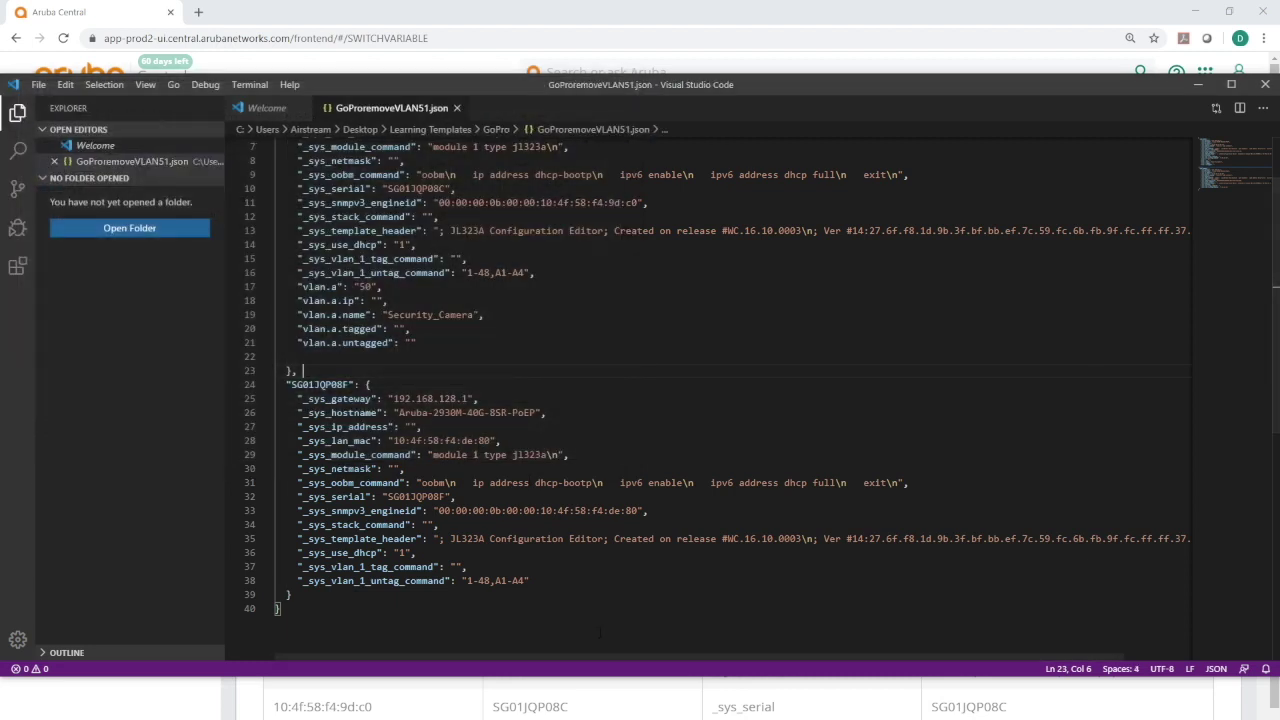
# - Return to Aruba Central, upload GoProremoveVLAN51.json as the variables file, and look through the first switch's VLAN variables
pyautogui.click(1199, 85)
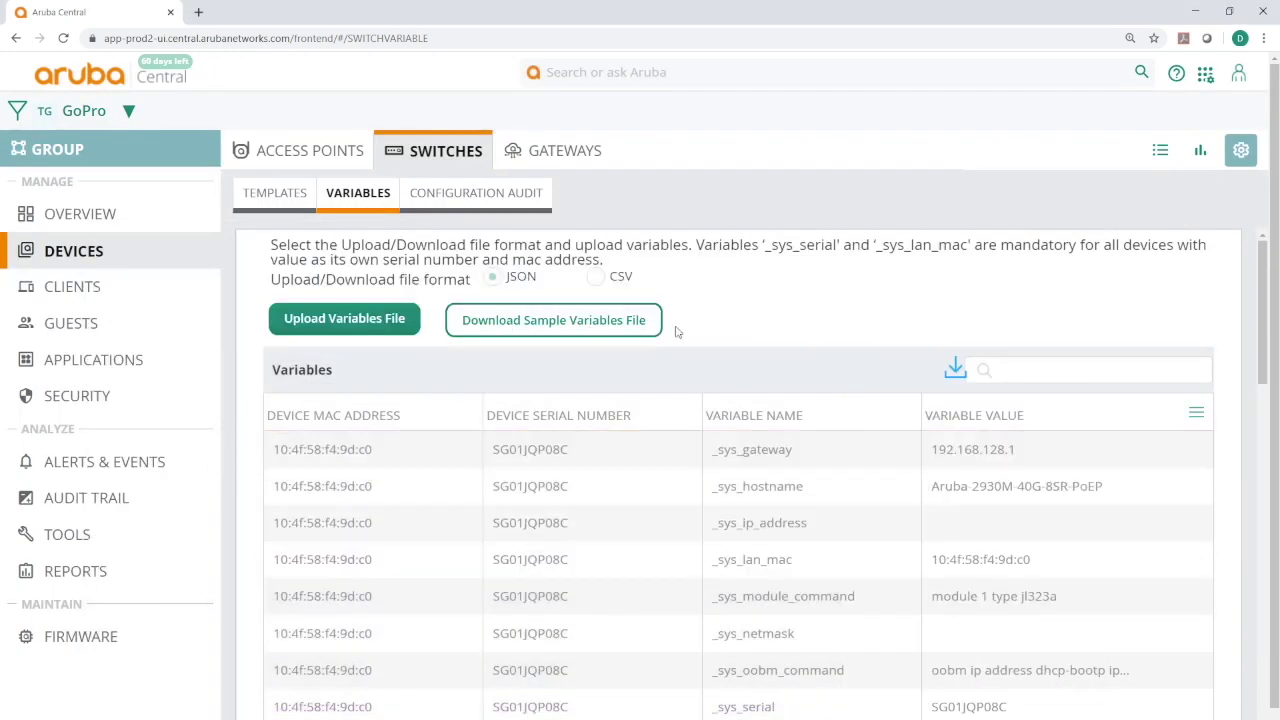
pyautogui.click(345, 320)
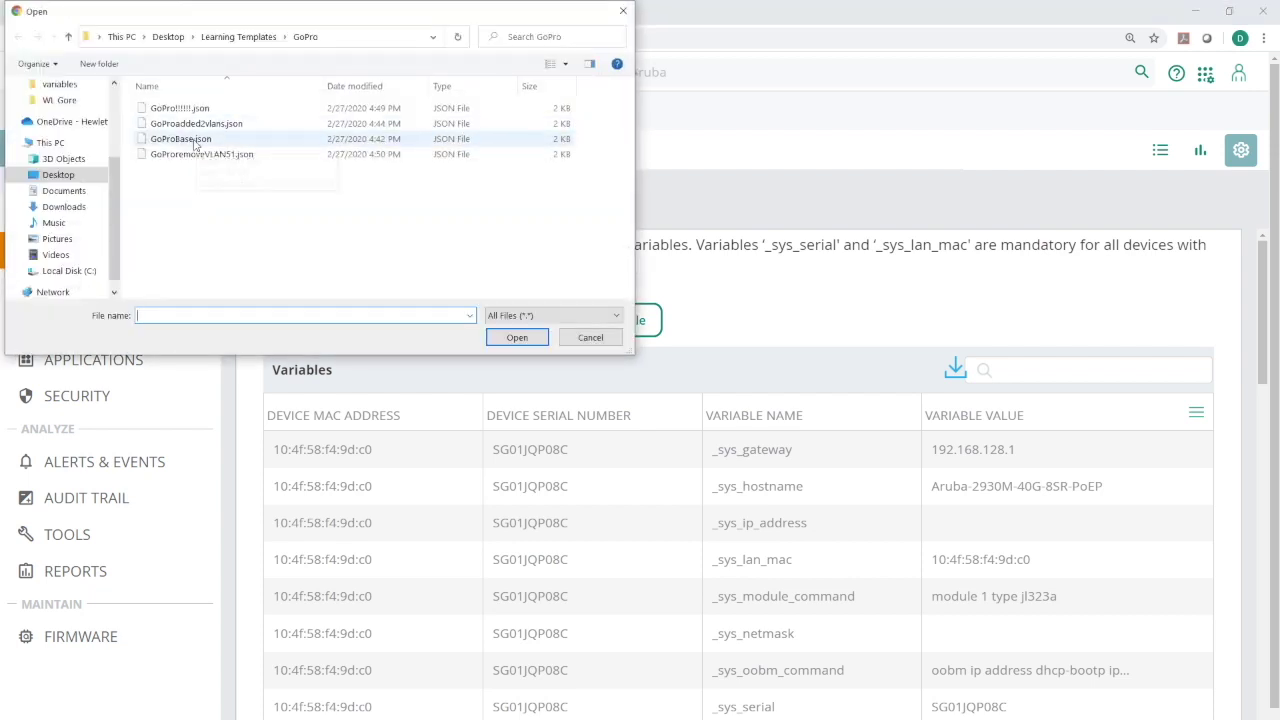
pyautogui.doubleClick(213, 155)
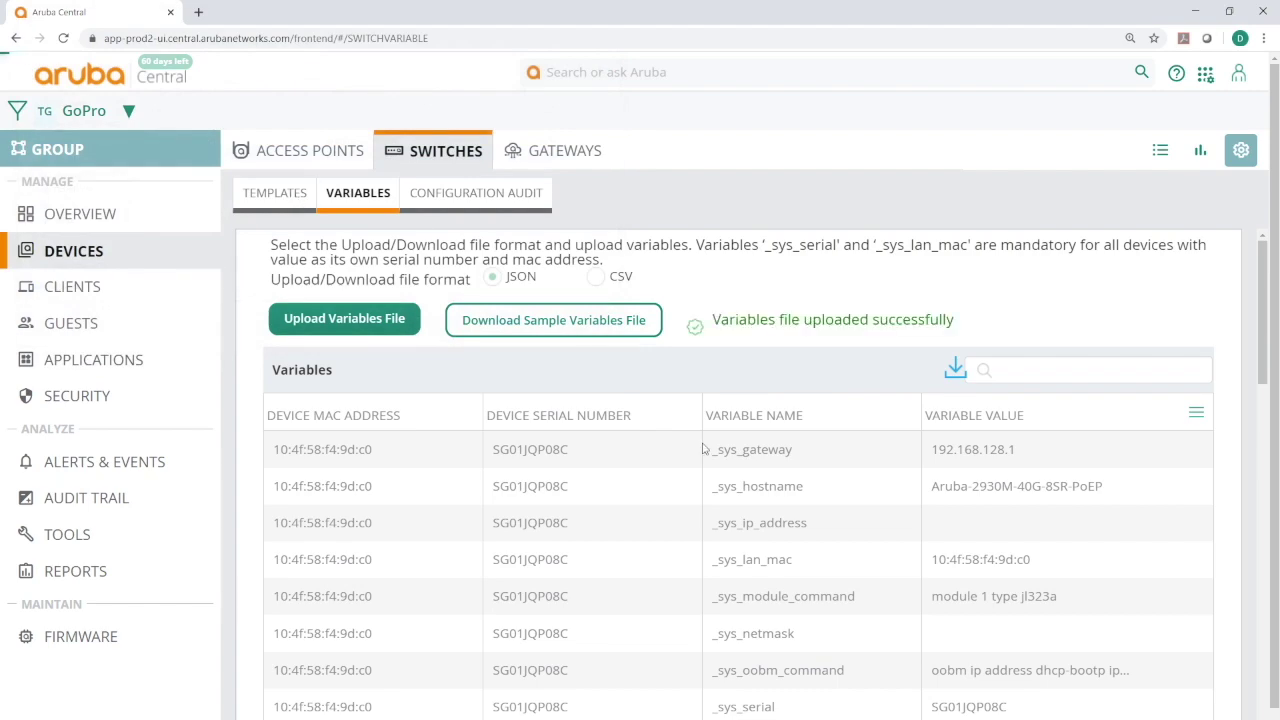
pyautogui.scroll(-10, 805, 546)
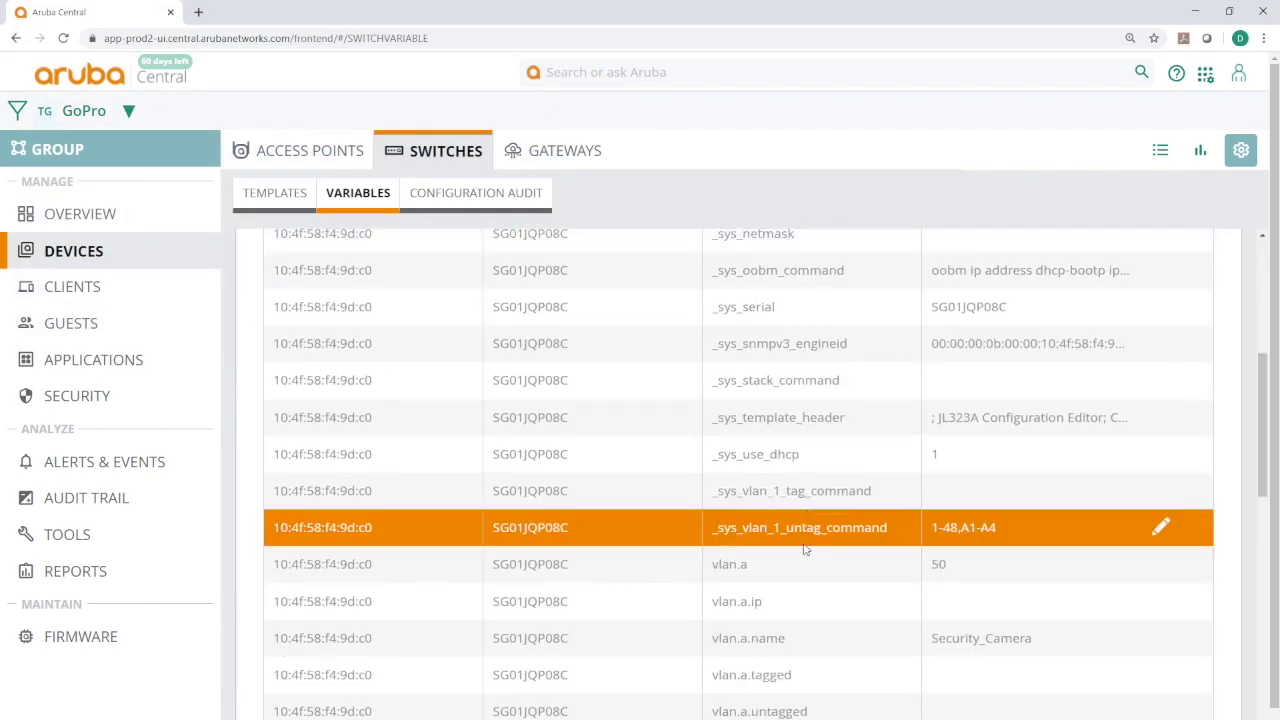
pyautogui.scroll(15, 805, 549)
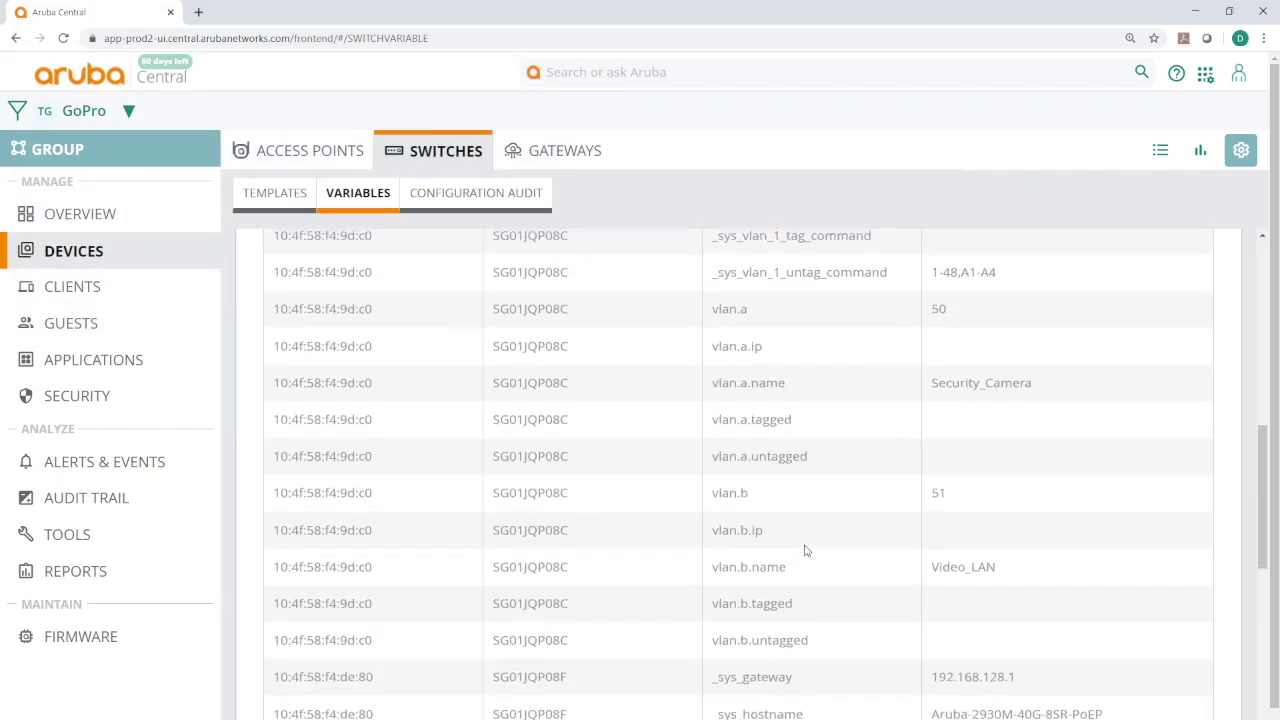
# - Open OneTemplate for editing, check its conditional vlan.b block against the JSON file, and save the template again without changes
pyautogui.click(292, 192)
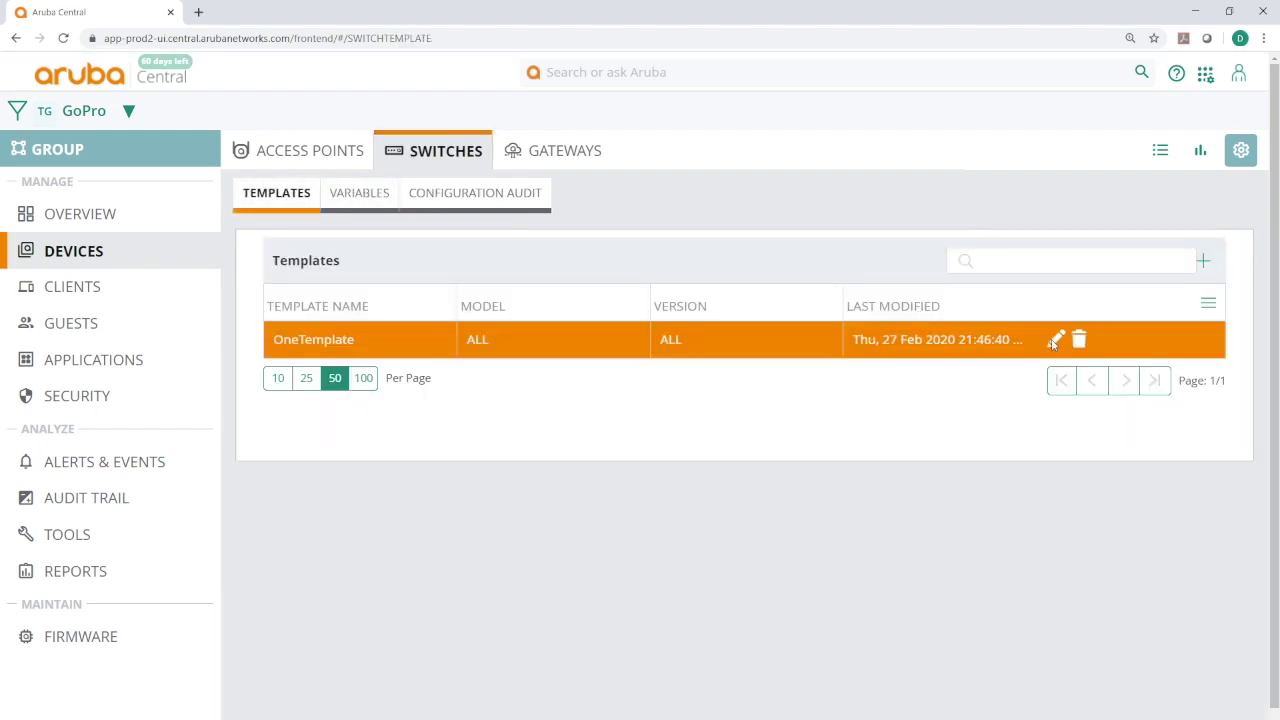
pyautogui.click(1050, 341)
pyautogui.click(1052, 340)
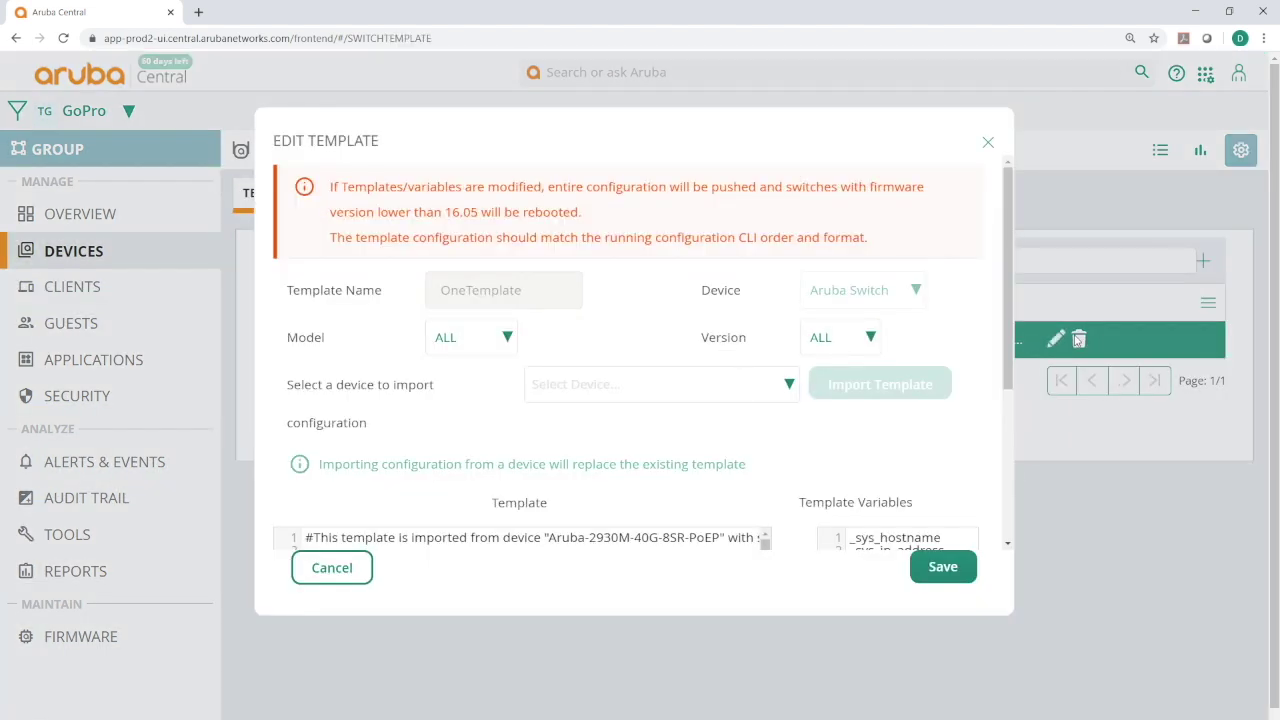
pyautogui.moveTo(1010, 377); pyautogui.dragTo(1008, 527)
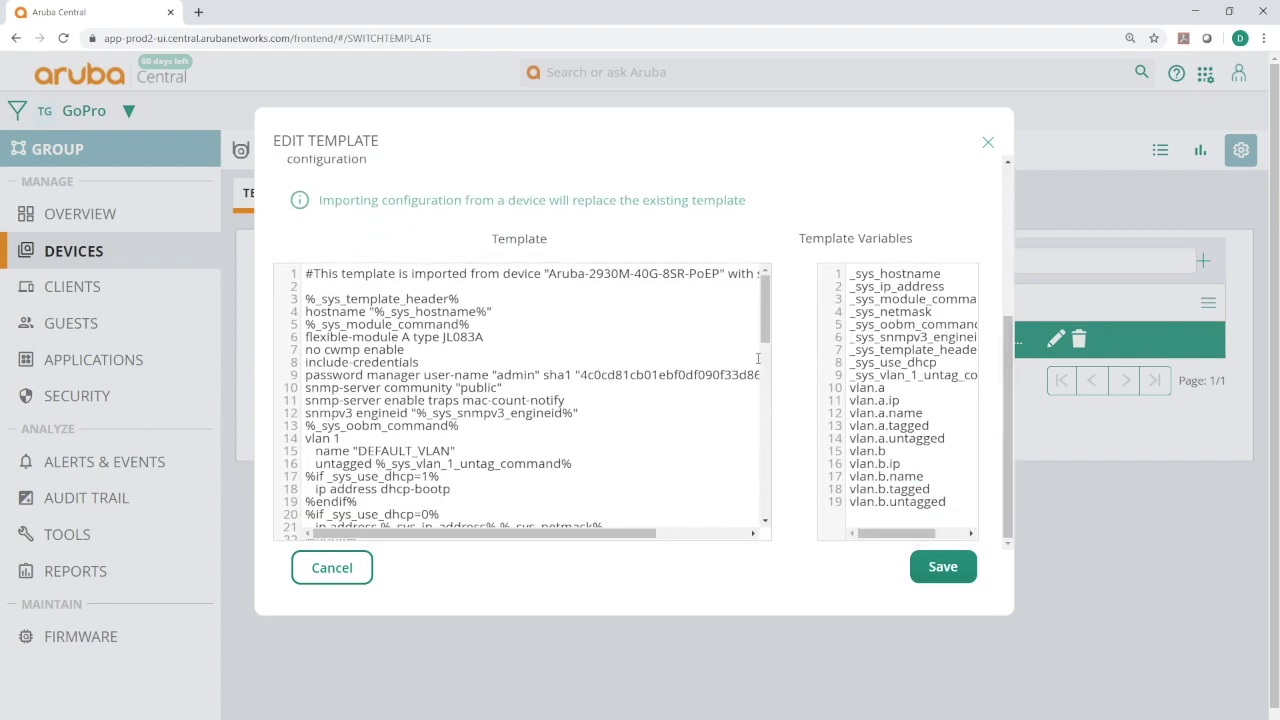
pyautogui.moveTo(767, 340); pyautogui.dragTo(767, 468)
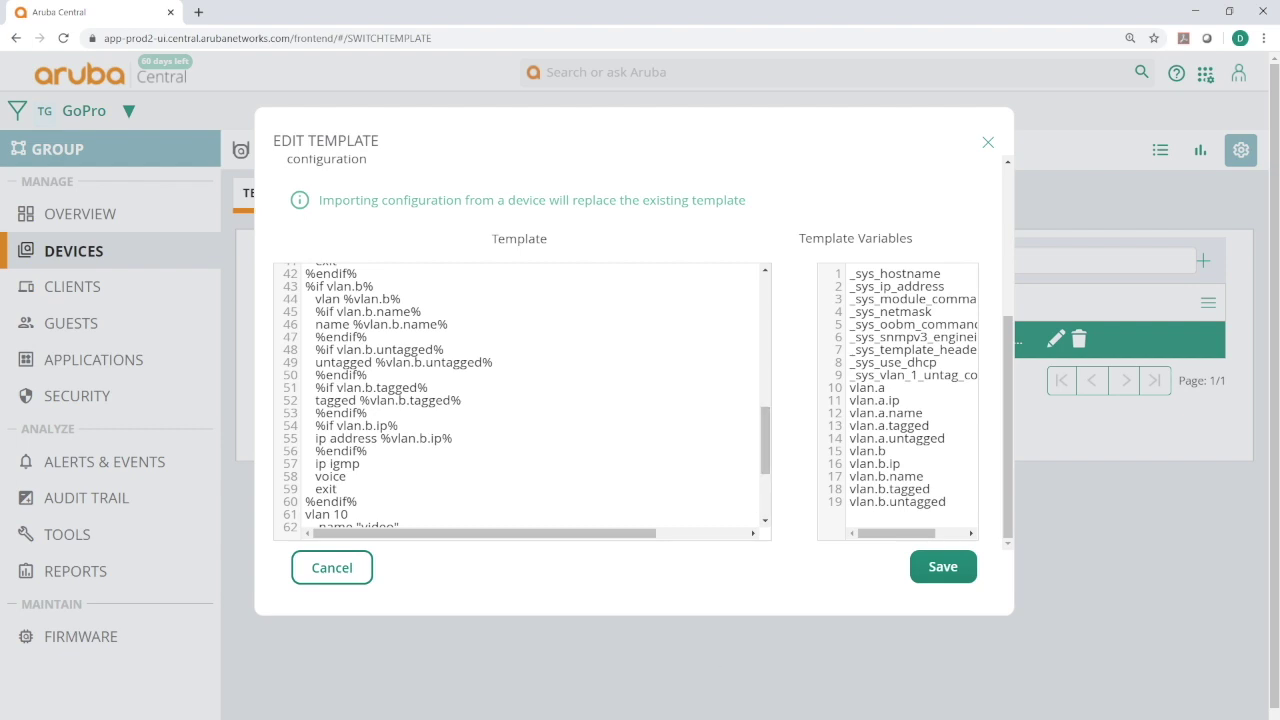
pyautogui.hotkey('alt', 'Tab')
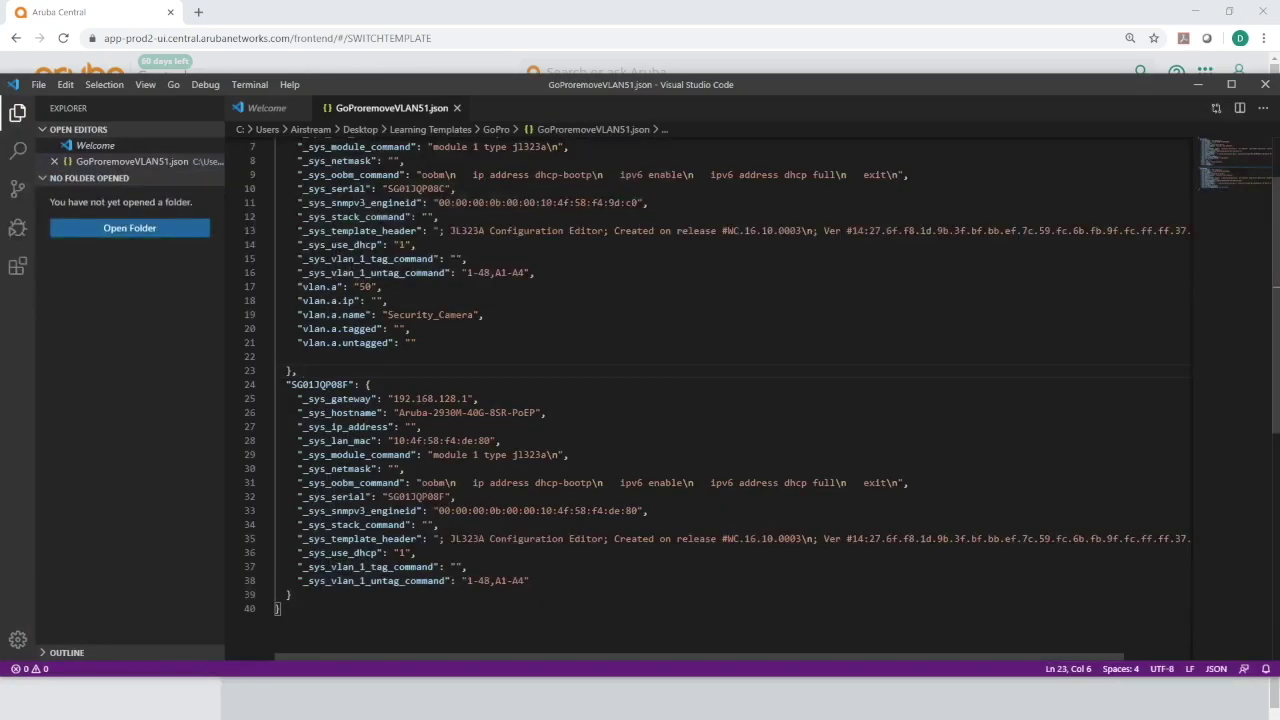
pyautogui.click(1199, 85)
pyautogui.click(943, 569)
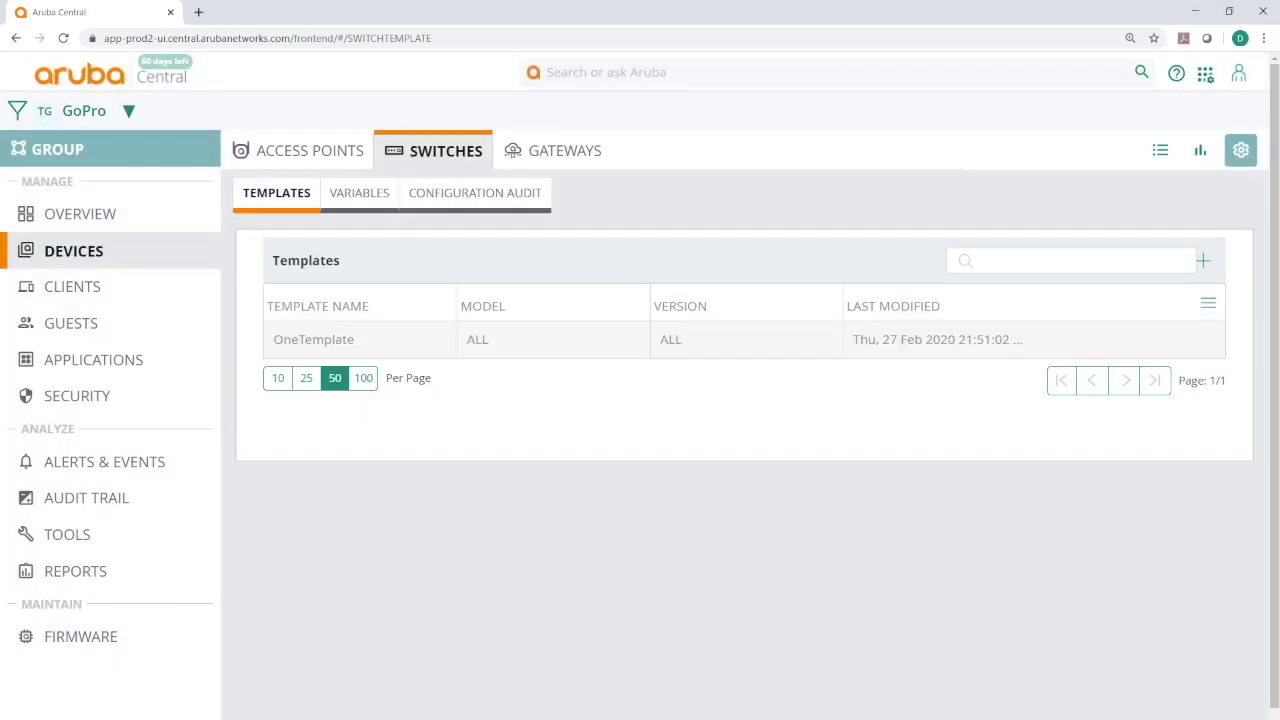
# - Bring up the PuTTY sessions for 192.168.128.246 and 192.168.128.137
pyautogui.moveTo(487, 719)
pyautogui.click(405, 700)
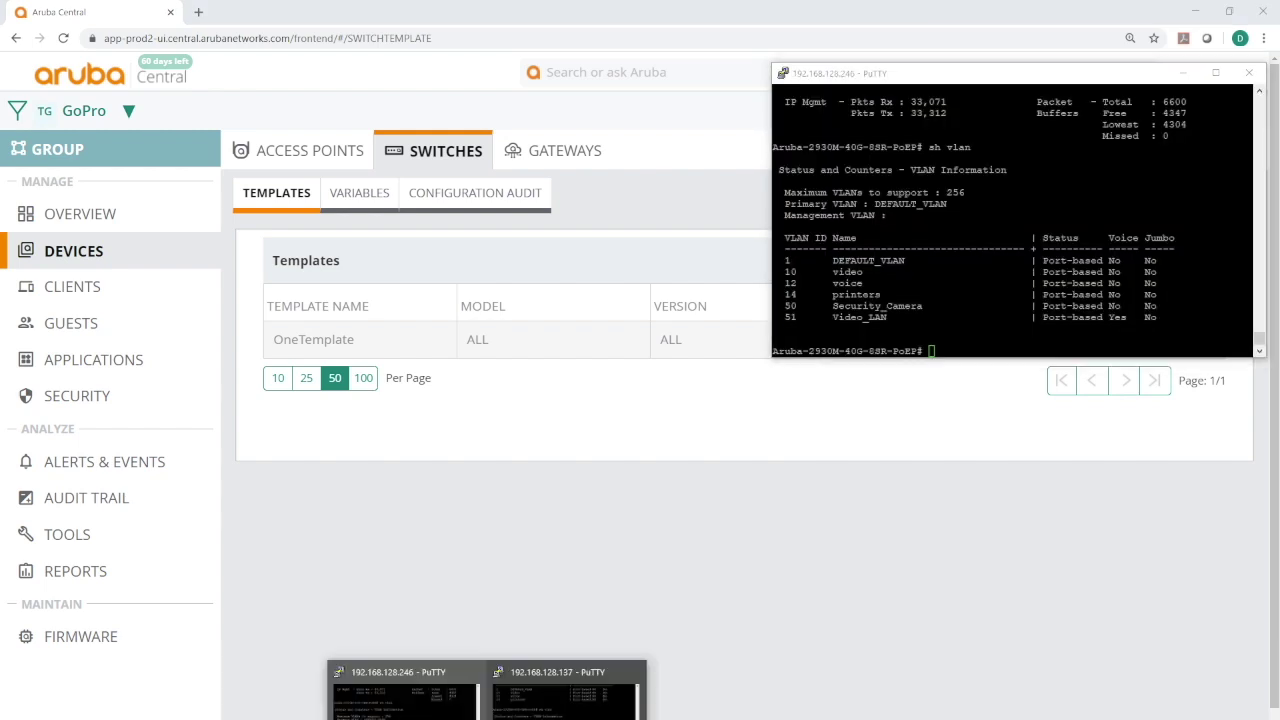
pyautogui.click(560, 700)
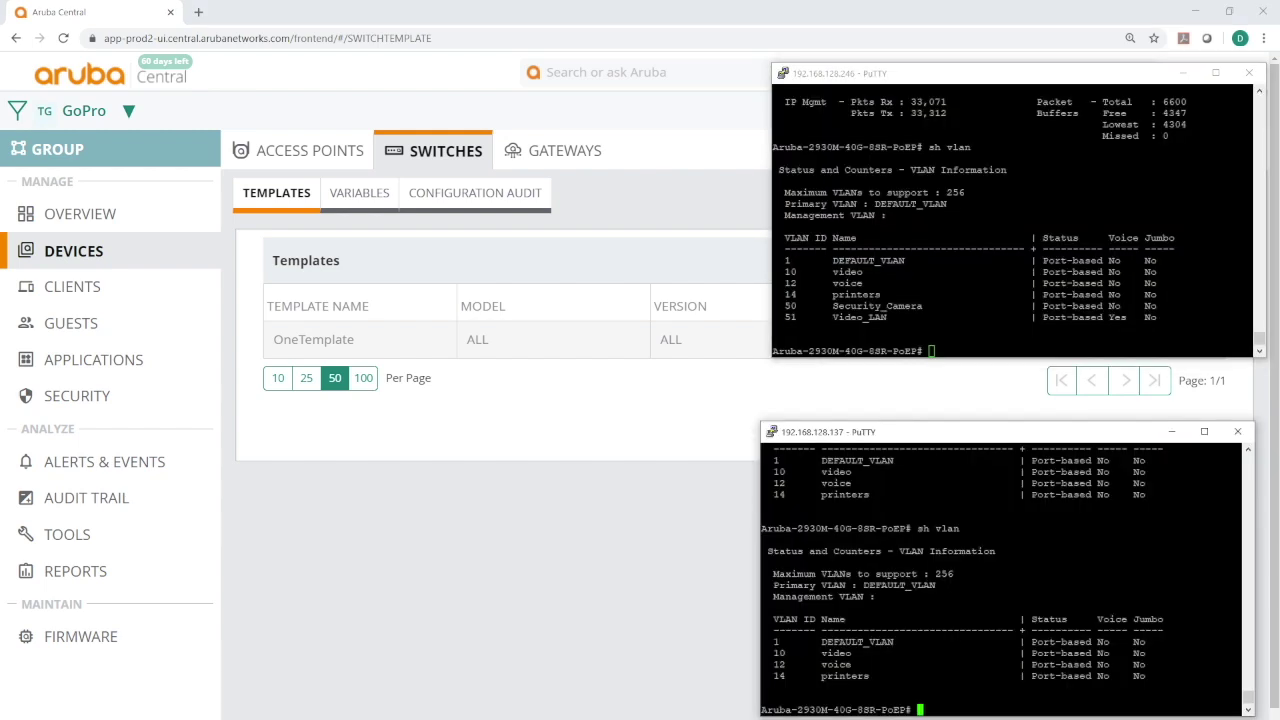
pyautogui.write('sh vlan')
pyautogui.press('BackSpace')
pyautogui.press('BackSpace')
pyautogui.press('BackSpace')
pyautogui.press('BackSpace')
pyautogui.press('BackSpace')
pyautogui.press('BackSpace')
pyautogui.press('BackSpace')
# - List the VLANs on the switch at 192.168.128.246 with sh vlan
pyautogui.click(931, 351)
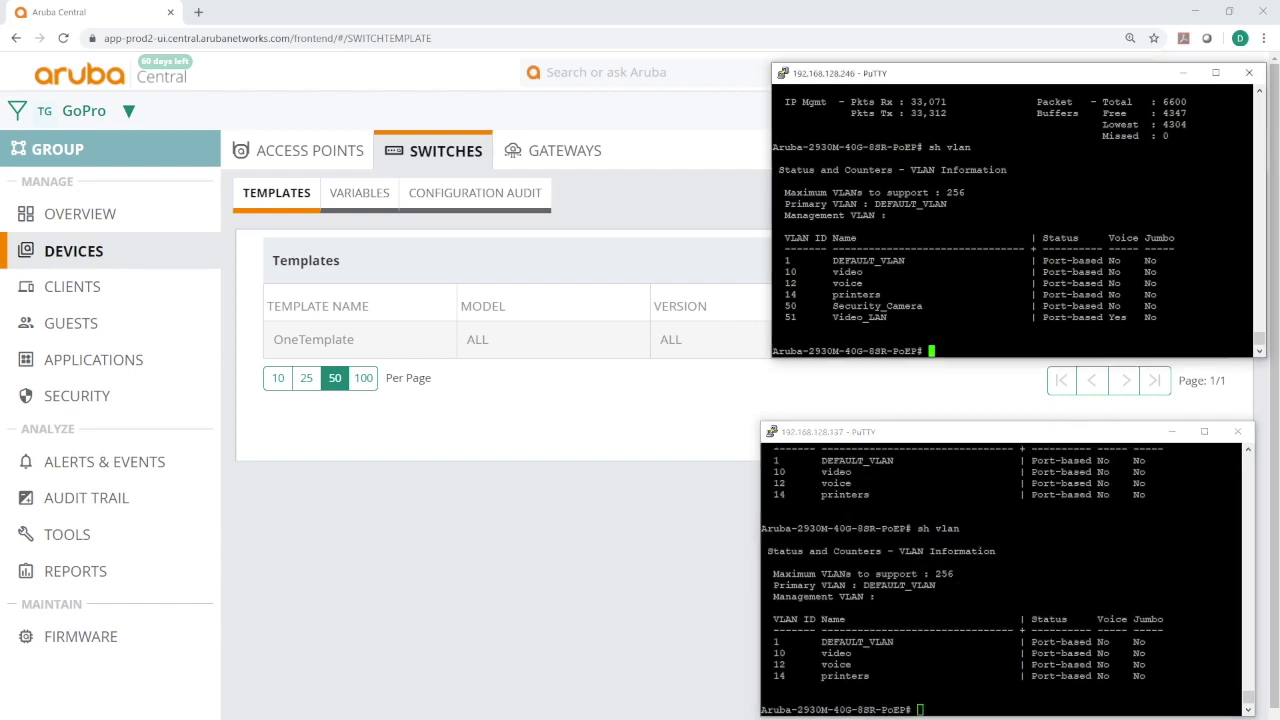
pyautogui.write('sh vlan')
pyautogui.press('Return')
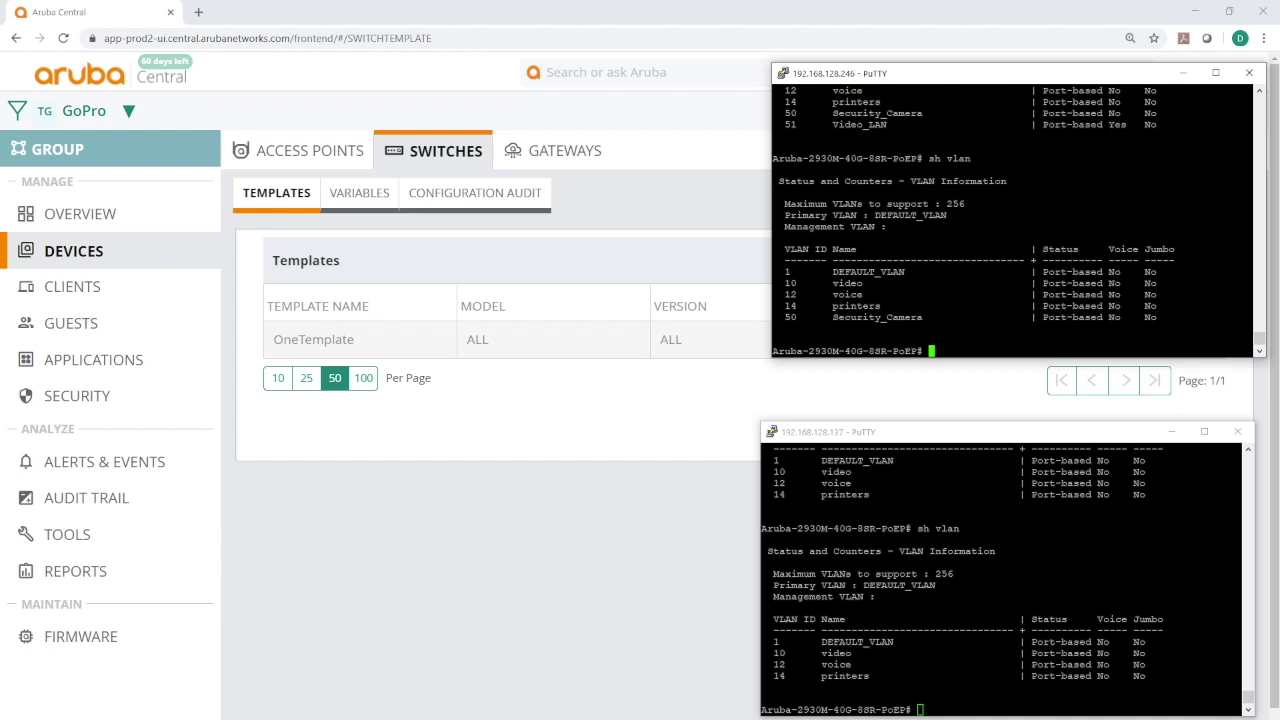